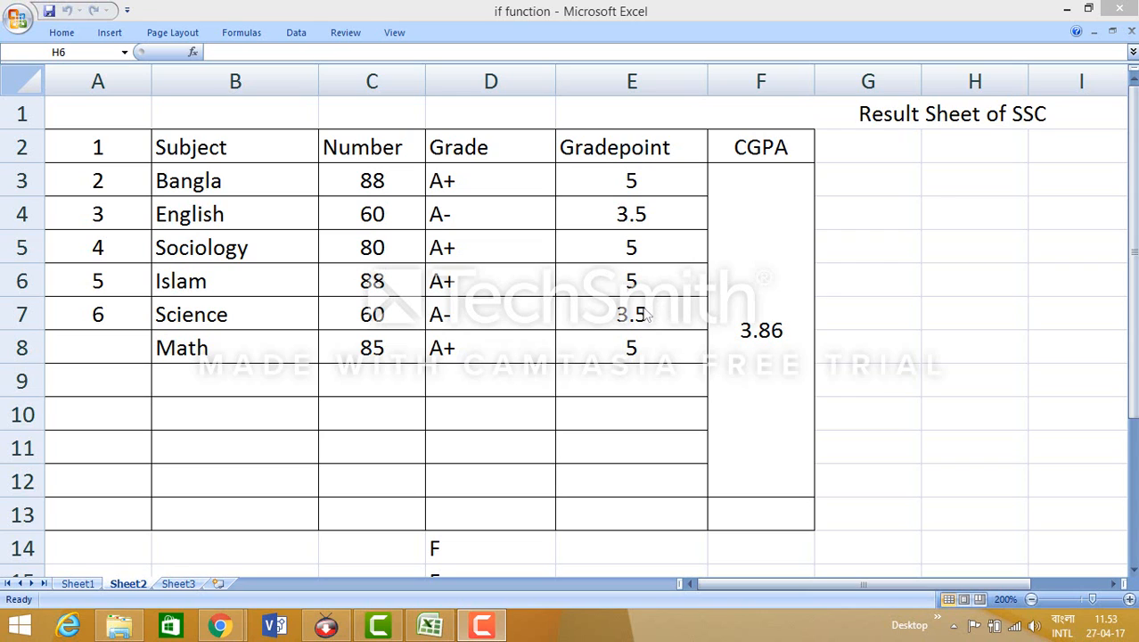
Examine the result sheet's headings, the grade and grade point formulas, and the CGPA formula.
click(276, 141)
click(208, 153)
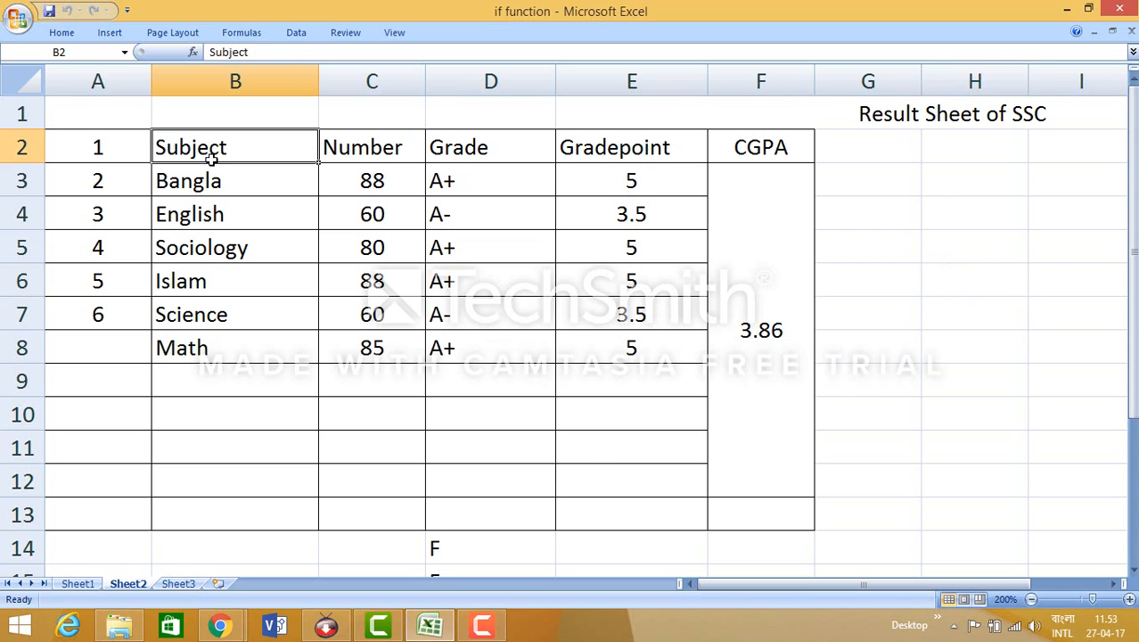
click(433, 168)
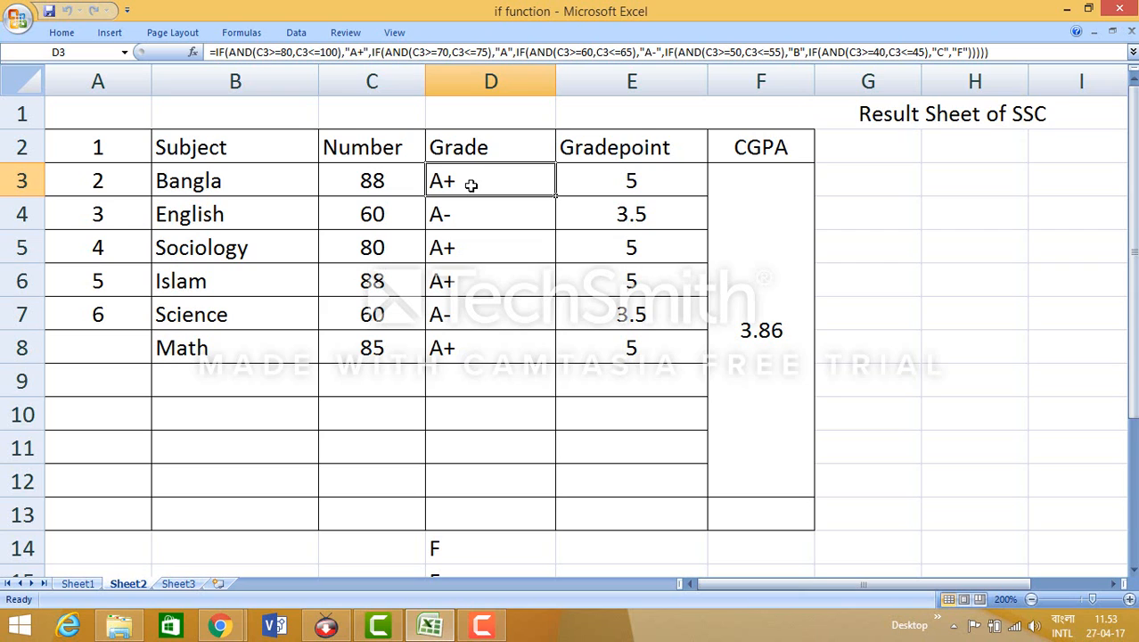
click(622, 215)
click(627, 250)
click(629, 312)
click(628, 348)
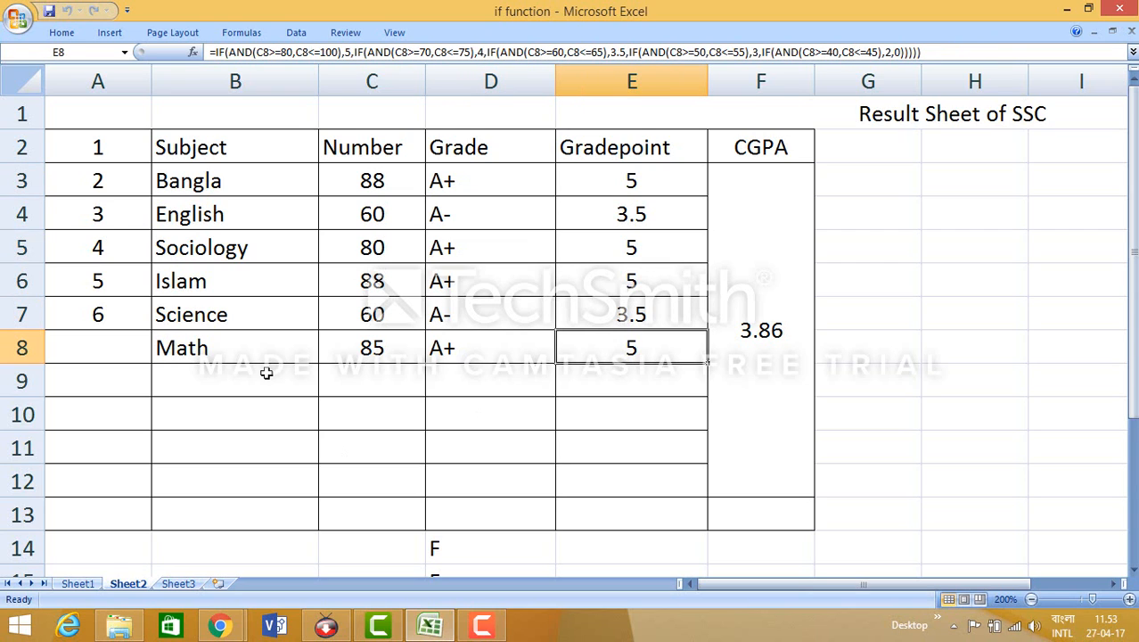
click(265, 372)
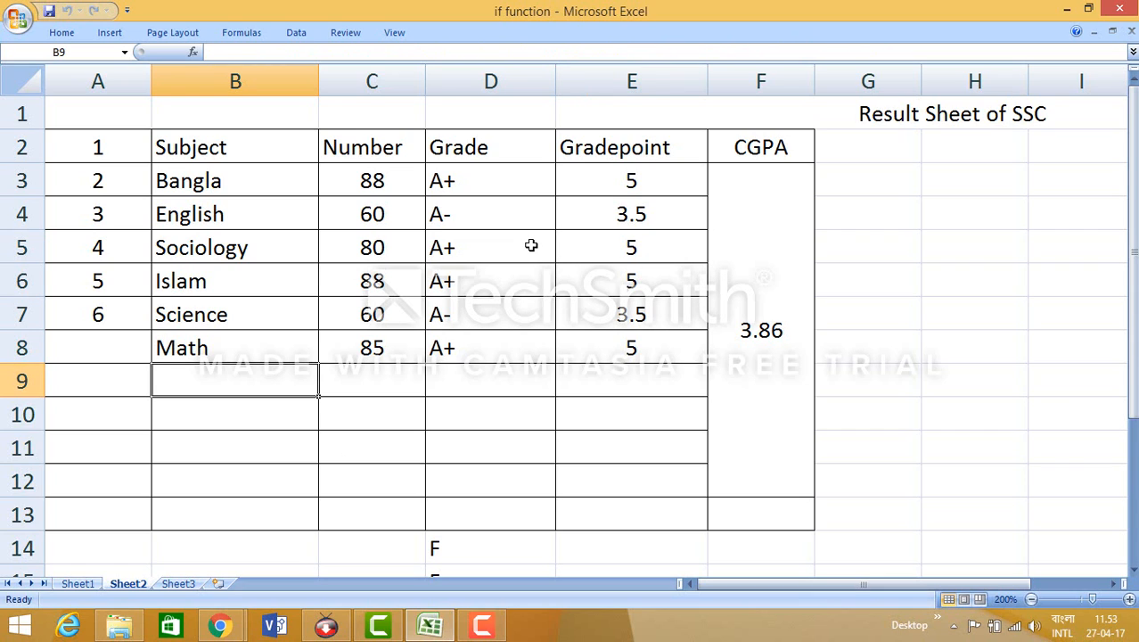
click(728, 251)
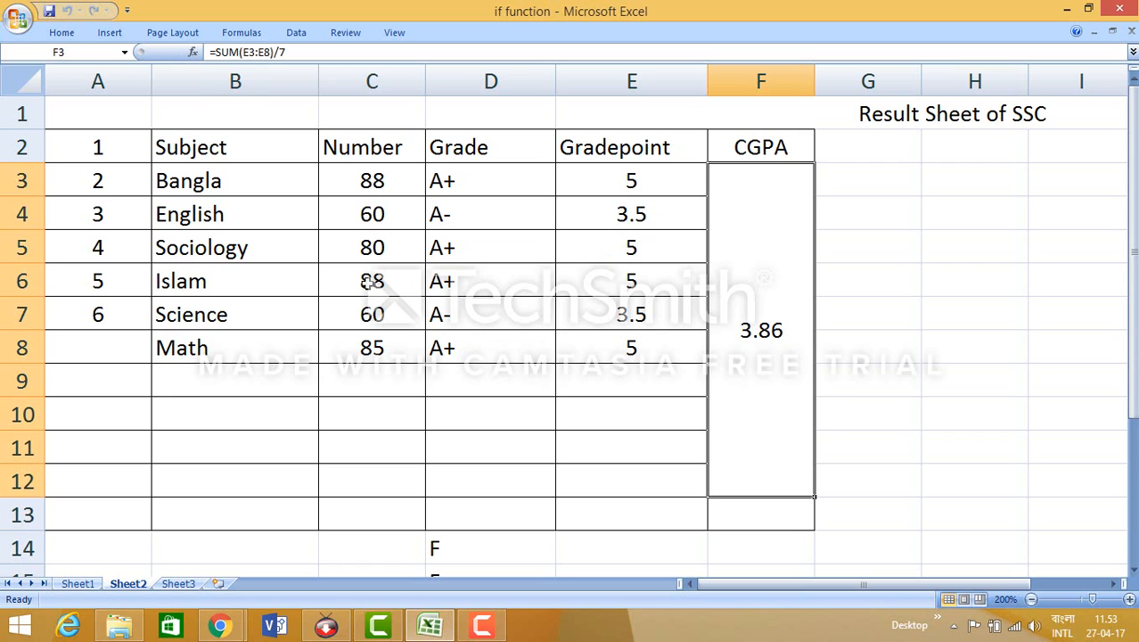
click(78, 584)
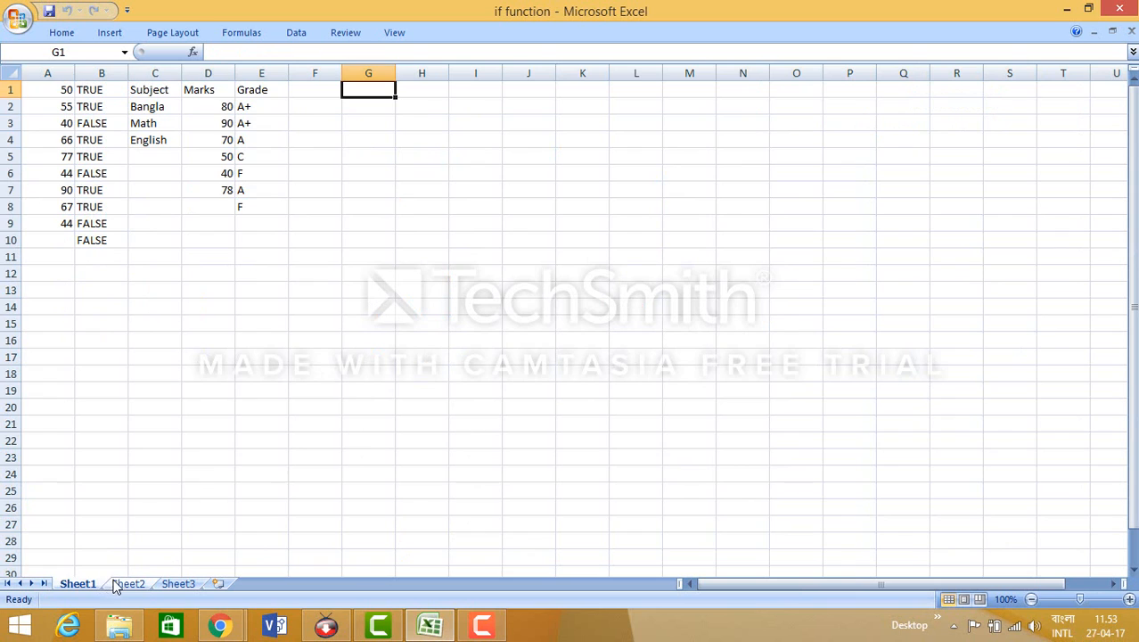
click(123, 584)
click(78, 584)
click(126, 585)
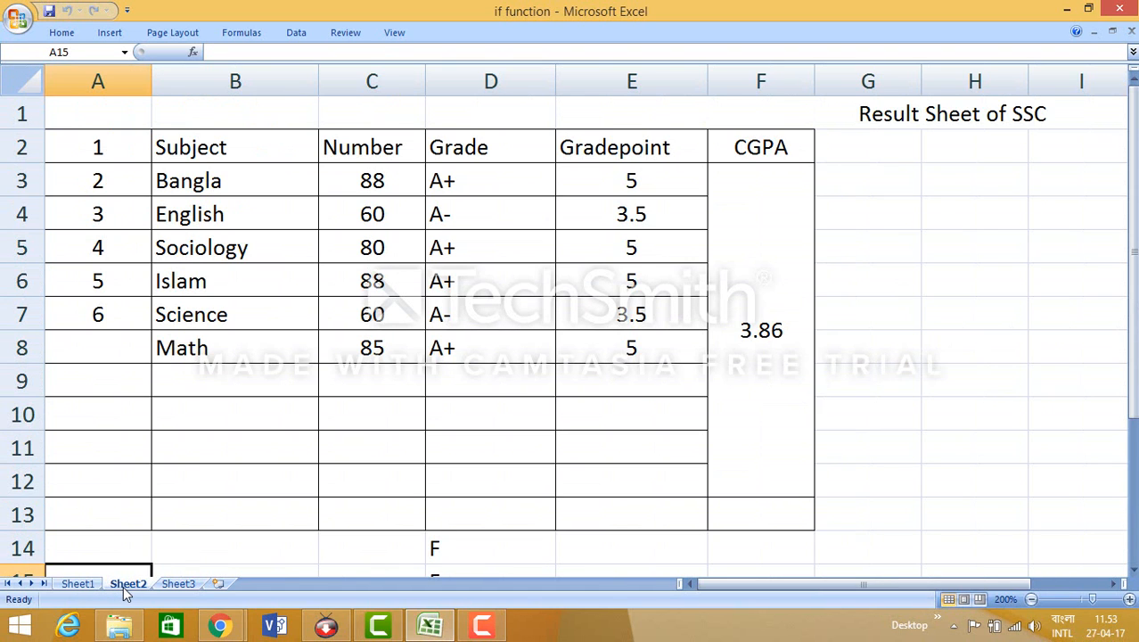
click(176, 585)
click(143, 584)
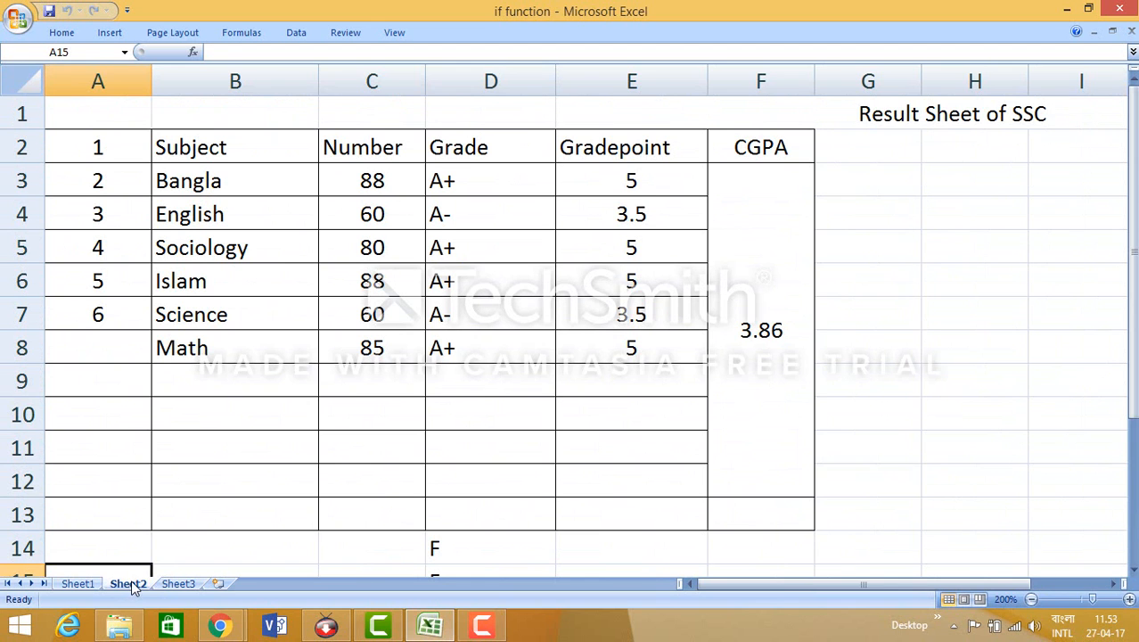
Minimize the Excel workbook and the Documents folder windows to show the desktop.
click(1069, 9)
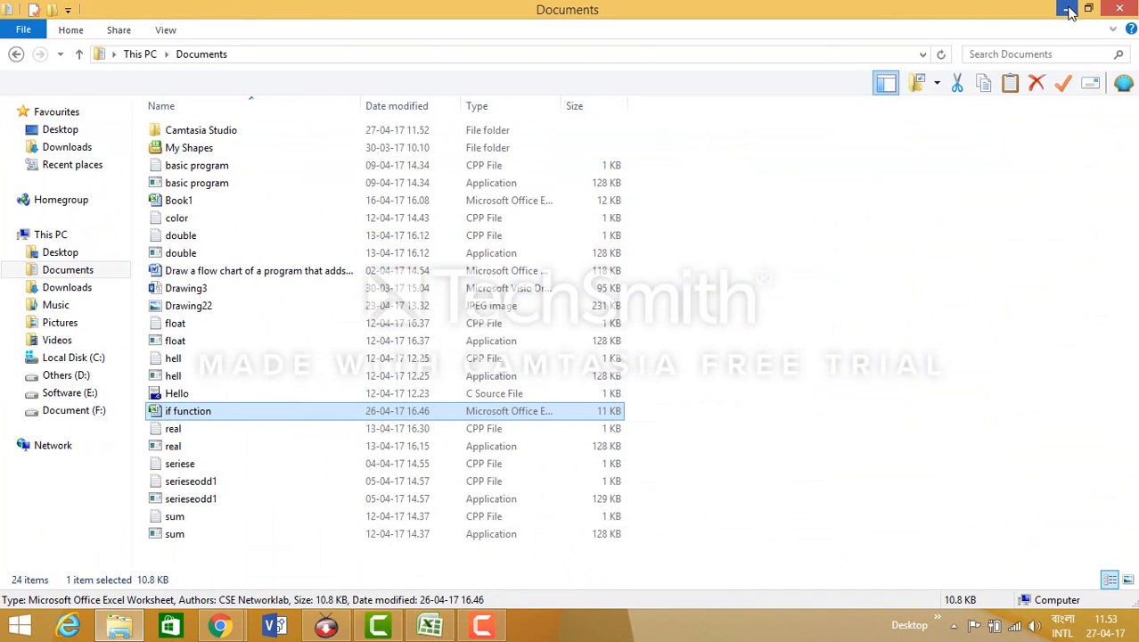
click(1068, 9)
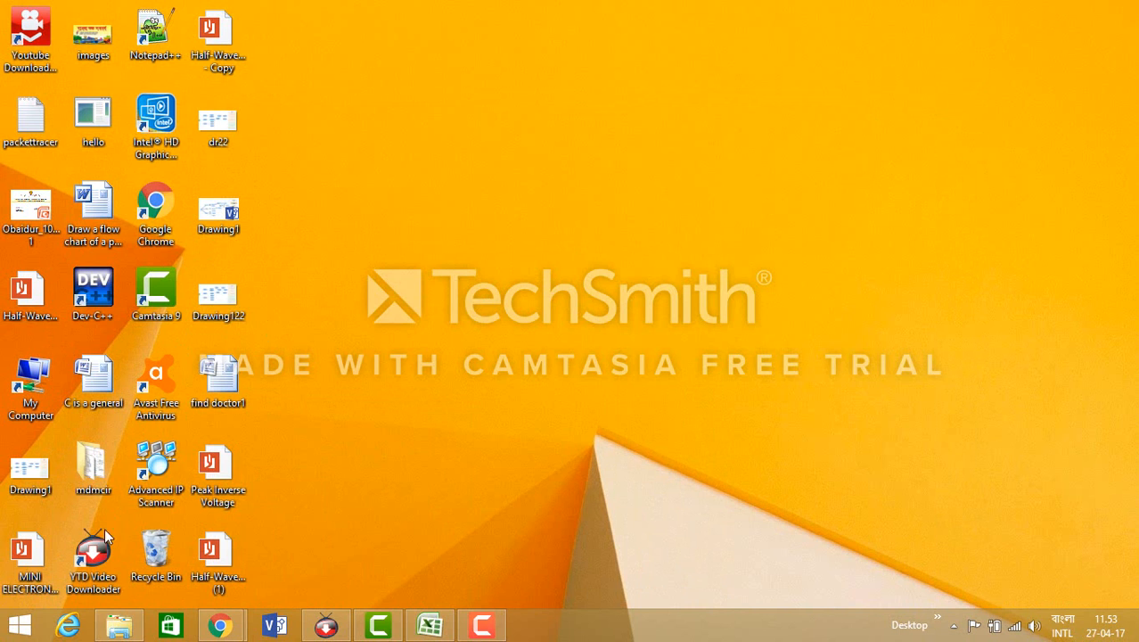
click(20, 625)
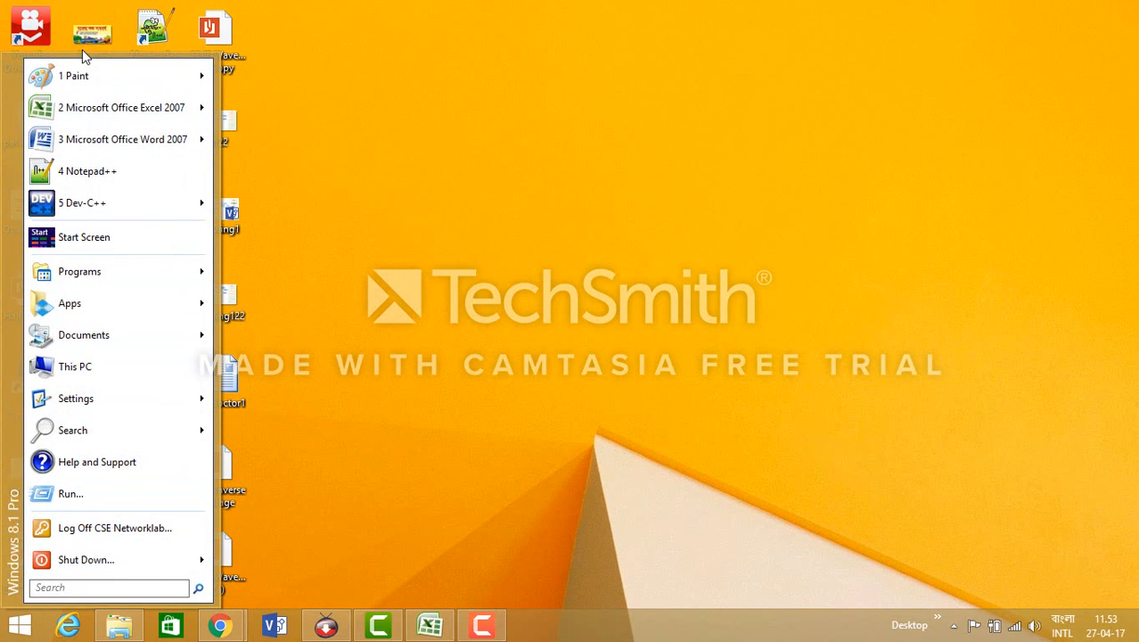
mouse_move(86, 80)
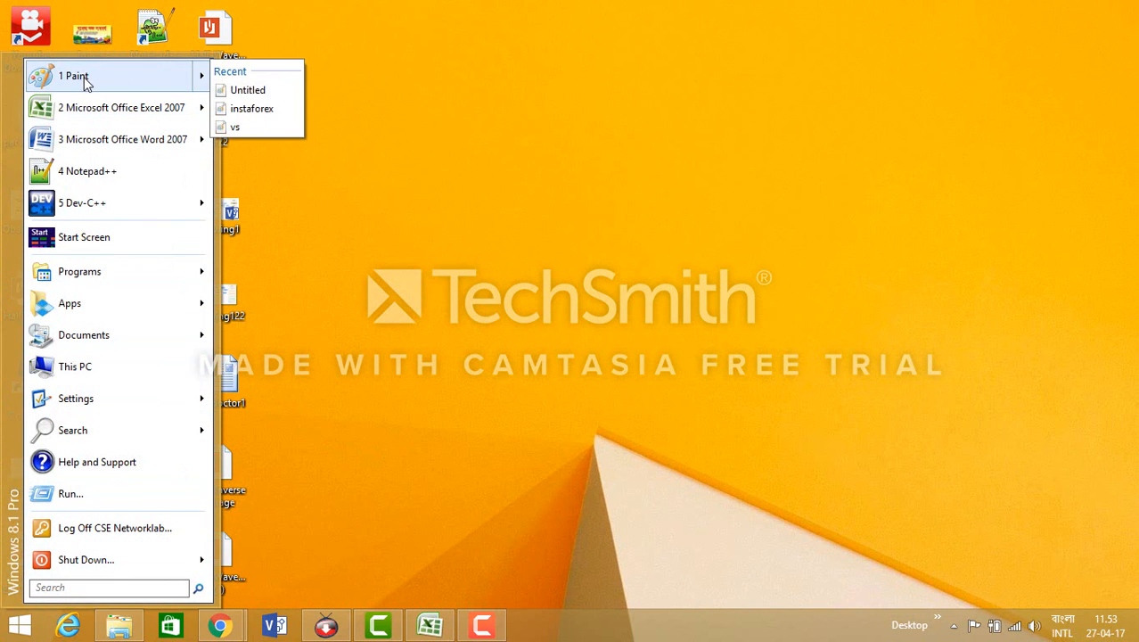
click(249, 93)
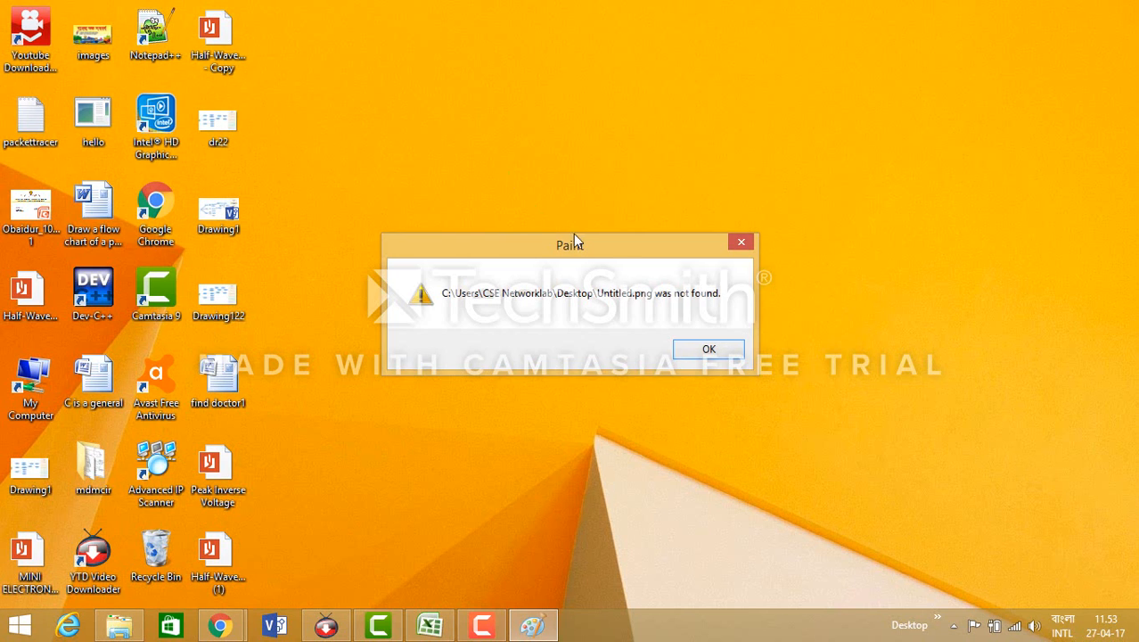
click(742, 242)
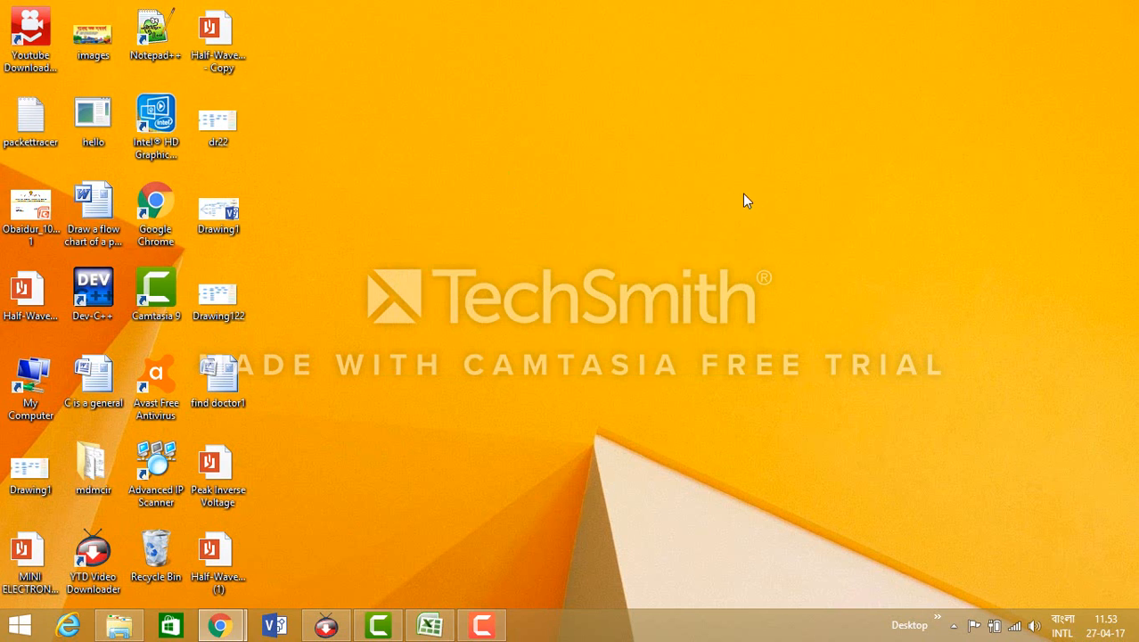
Open a blank drawing in Paint and place a text box near the middle of the canvas.
click(27, 631)
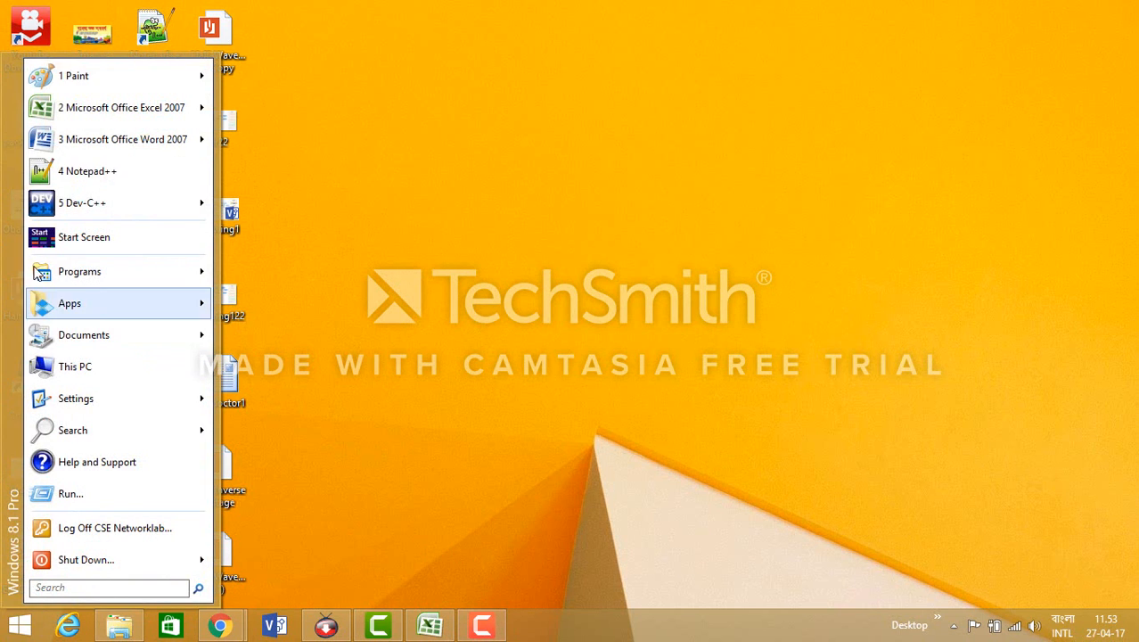
click(72, 76)
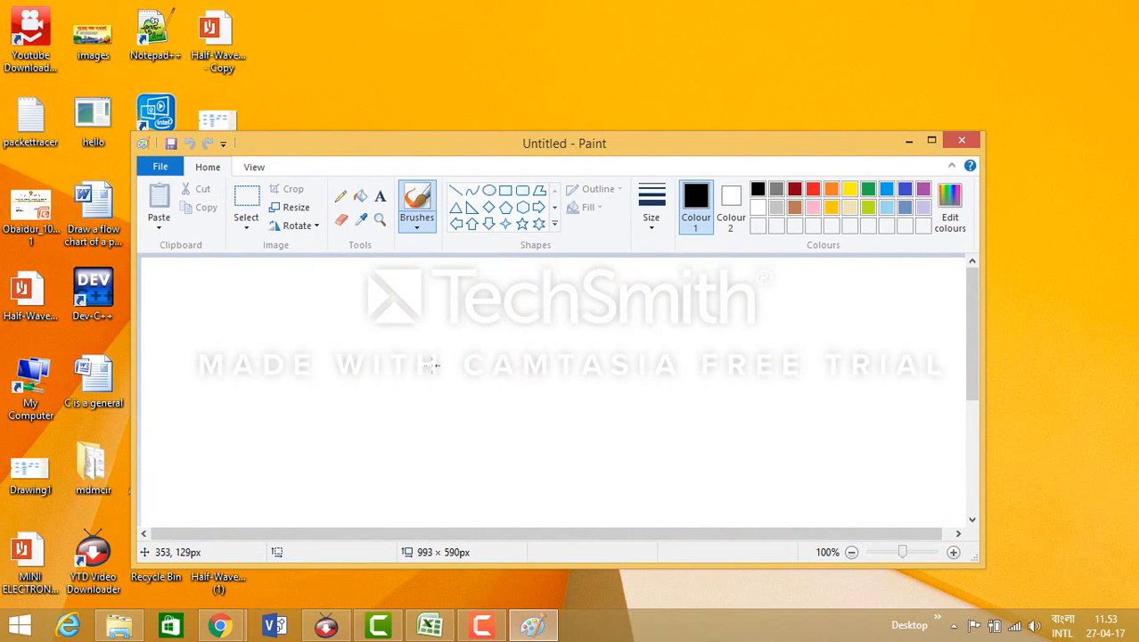
click(382, 198)
click(366, 334)
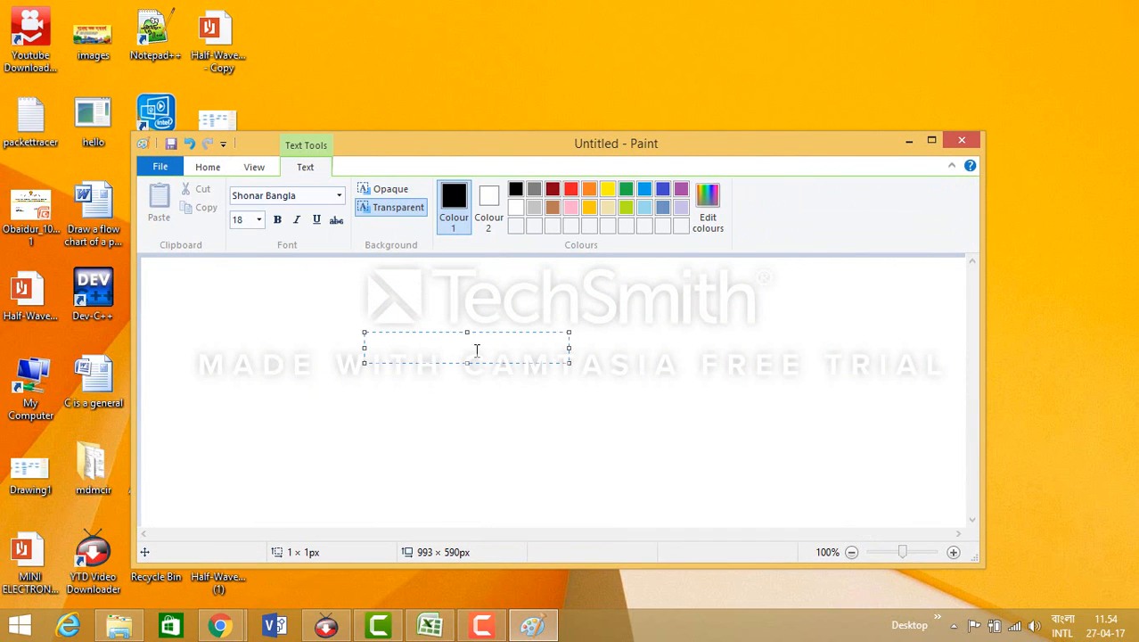
Write the syntax if(and(condition1,condition2),"T","F") in the text box and widen the box so it fits on one line.
text(if(and(cond)
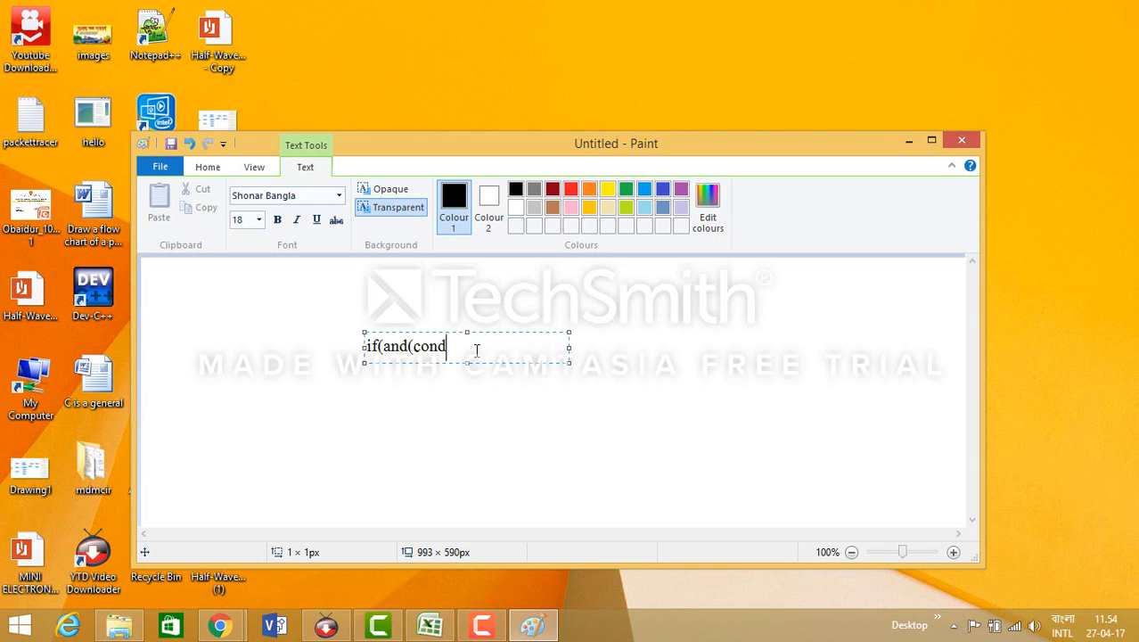
text(ition1,condition2))
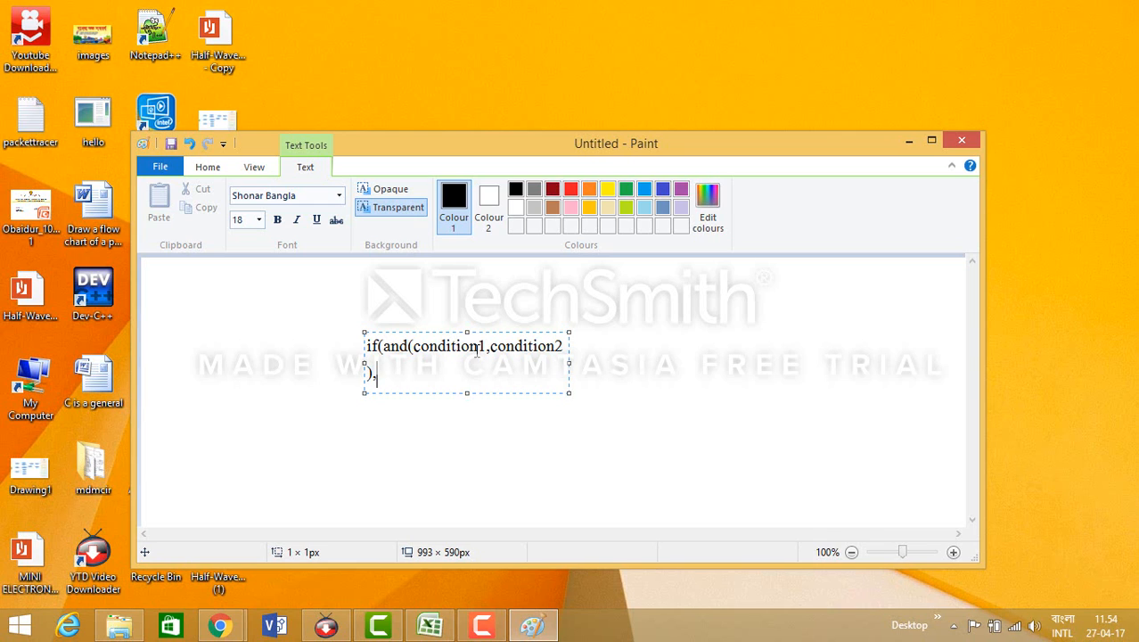
text(,"")
text(T)
text(")
text(,"")
text(F)
text("")
key(BackSpace)
text())
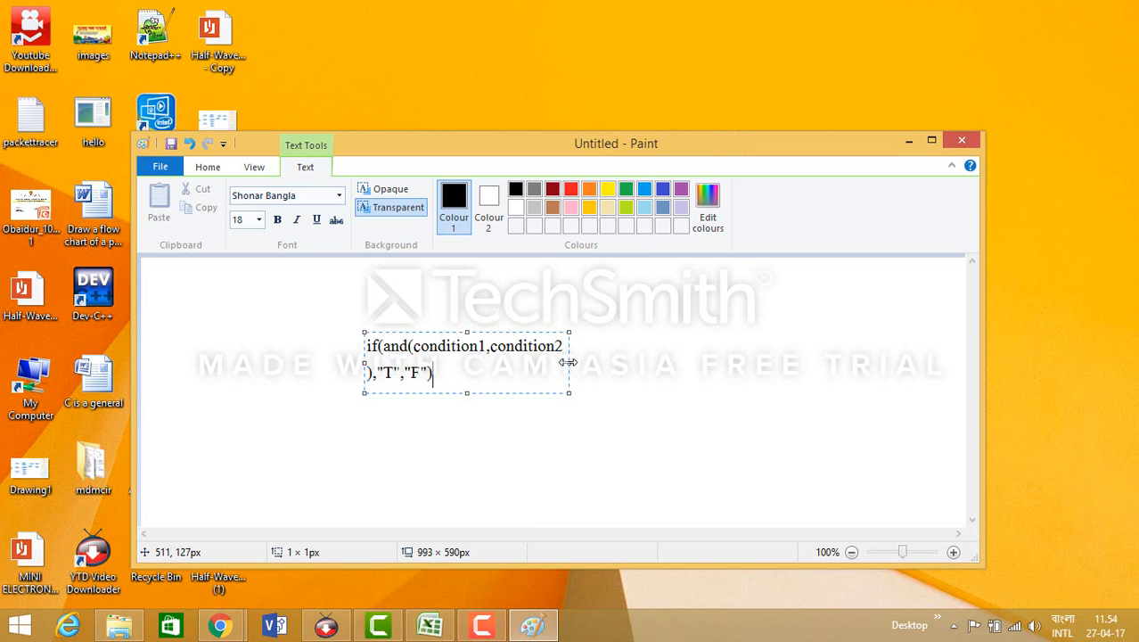
drag(570, 363, 692, 374)
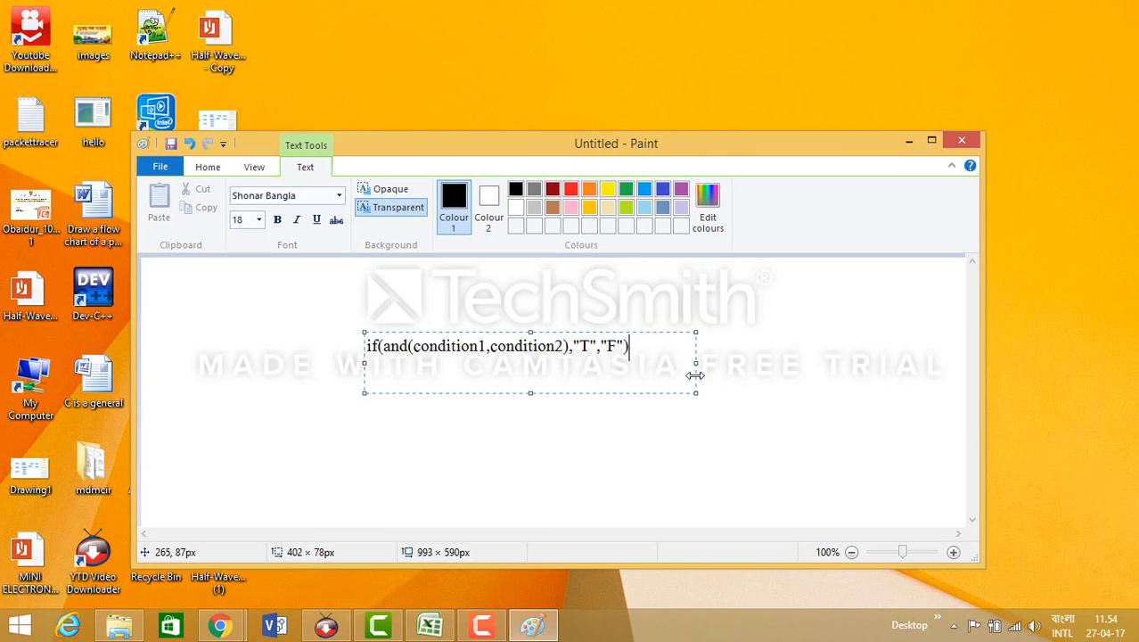
click(796, 333)
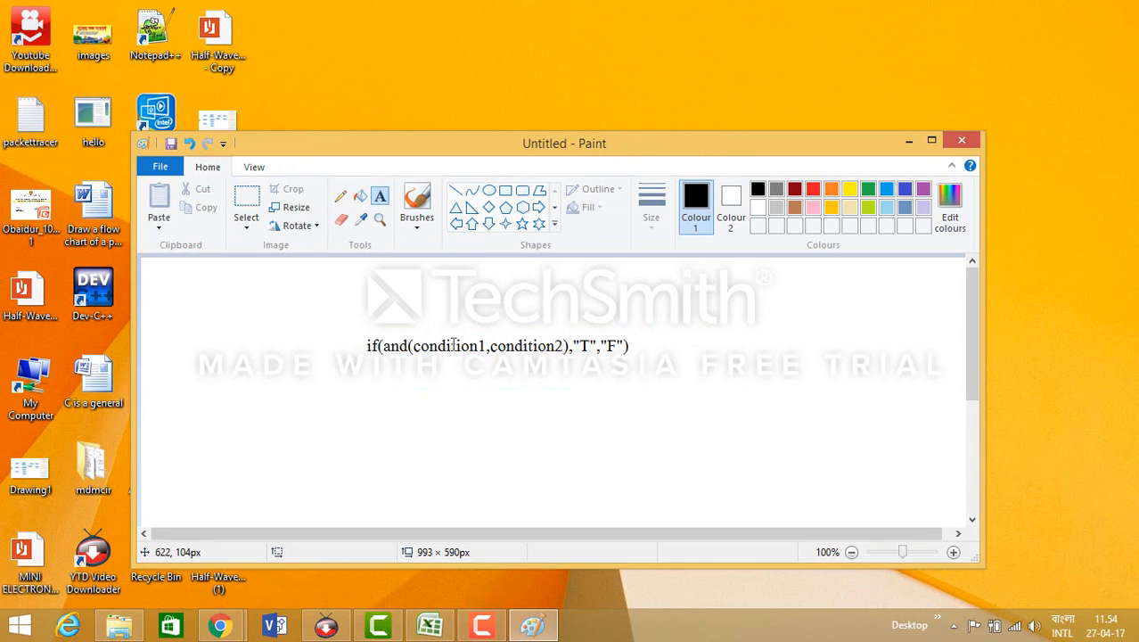
With the Pencil, underline the conditions, connect them to "T" and "F" with lines, and handwrite True and False beside the lines.
click(340, 198)
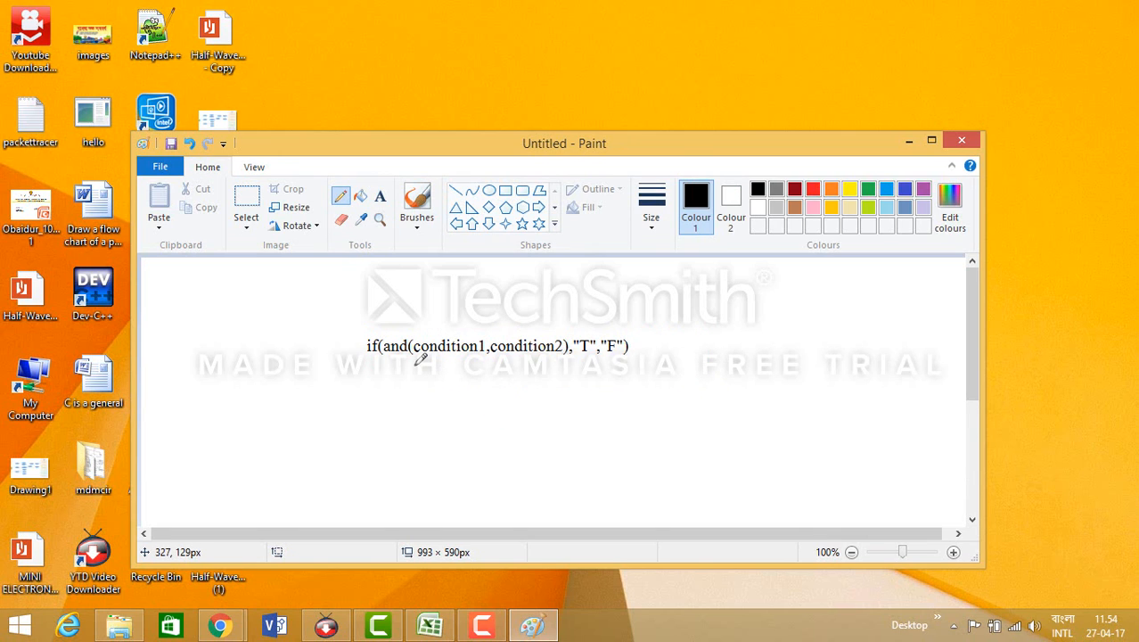
drag(413, 367, 534, 360)
mouse_move(423, 353)
mouse_down()
mouse_move(465, 402)
mouse_move(484, 464)
mouse_move(610, 449)
mouse_move(584, 350)
mouse_up()
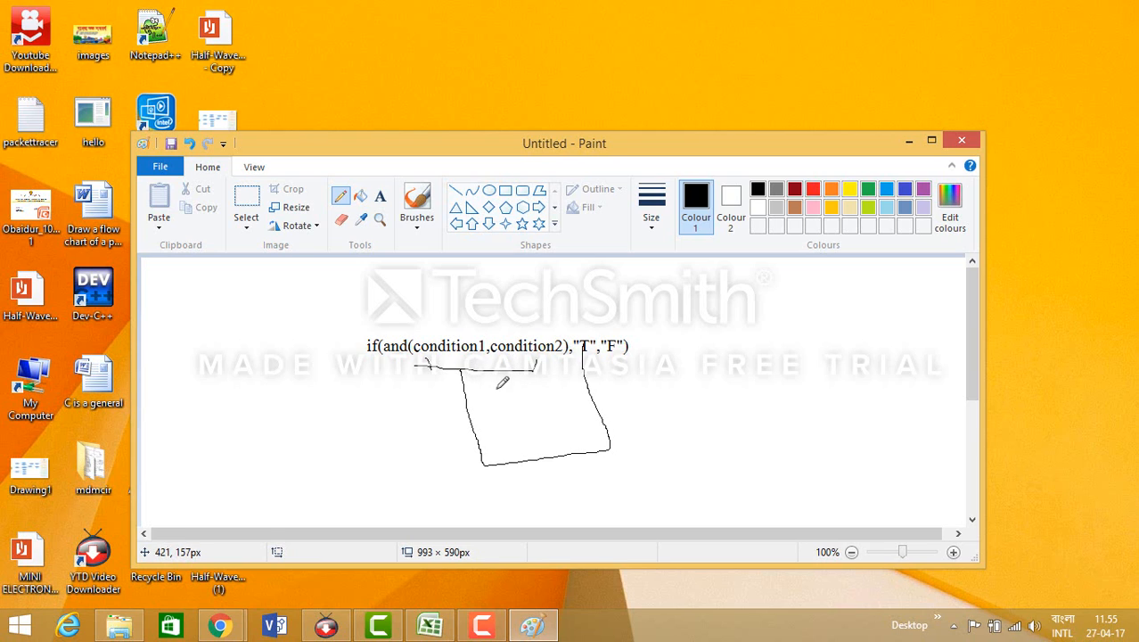
mouse_move(490, 369)
mouse_down()
mouse_move(542, 497)
mouse_move(661, 455)
mouse_move(617, 348)
mouse_move(583, 361)
mouse_up()
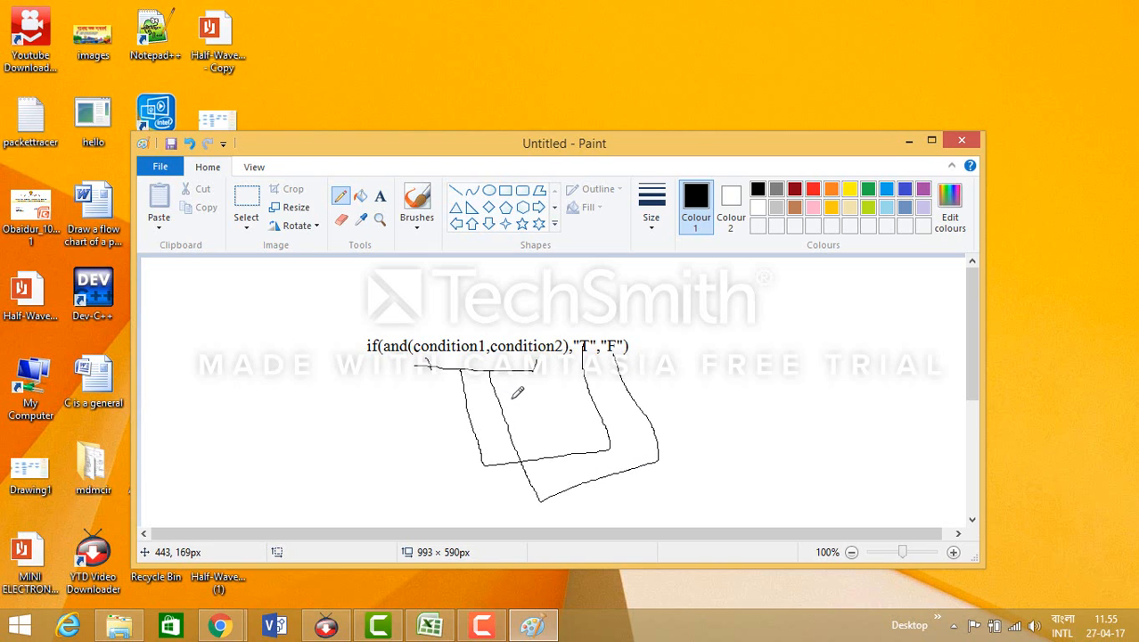
mouse_move(512, 398)
mouse_down()
mouse_move(538, 391)
mouse_move(529, 413)
mouse_move(551, 395)
mouse_move(553, 406)
mouse_move(555, 391)
mouse_move(566, 403)
mouse_move(578, 394)
mouse_move(568, 390)
mouse_move(578, 398)
mouse_up()
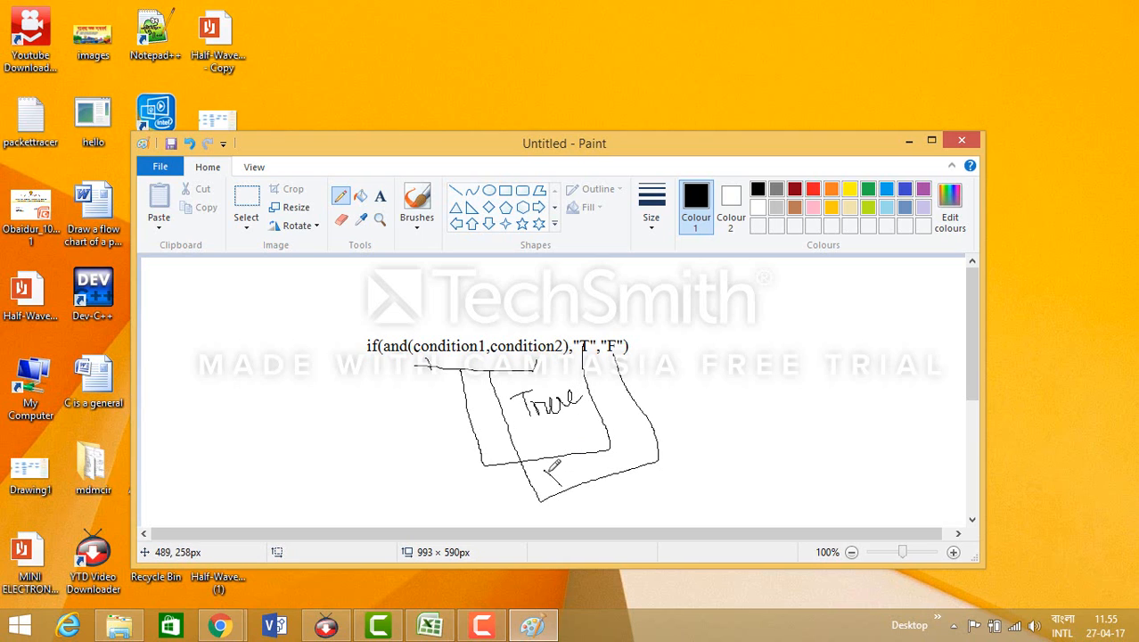
mouse_move(557, 459)
mouse_down()
mouse_move(548, 478)
mouse_move(570, 460)
mouse_move(573, 472)
mouse_move(575, 443)
mouse_move(585, 456)
mouse_move(594, 444)
mouse_move(589, 465)
mouse_move(597, 444)
mouse_move(589, 450)
mouse_move(606, 442)
mouse_up()
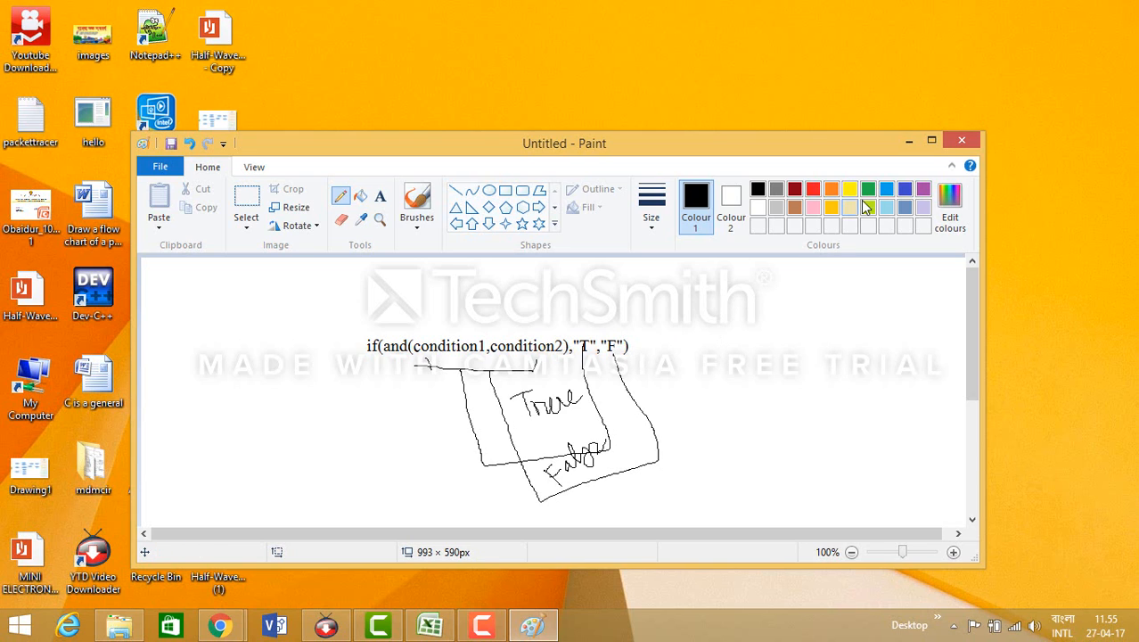
Switch back to the Excel workbook and examine the nested IF(AND()) grade formula in D3.
click(908, 142)
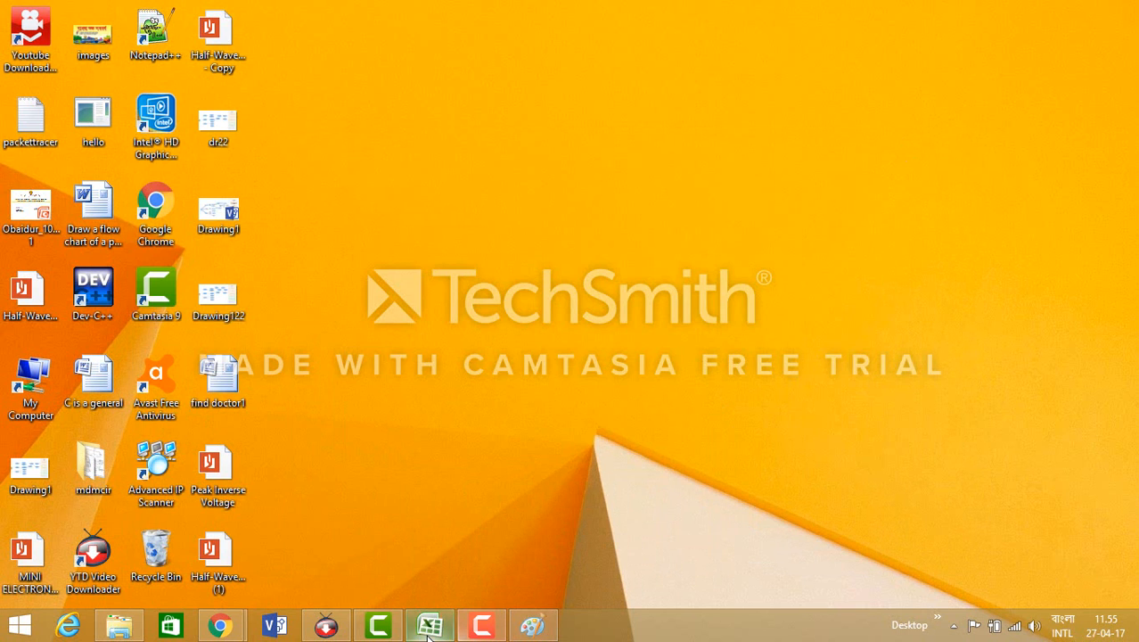
click(430, 627)
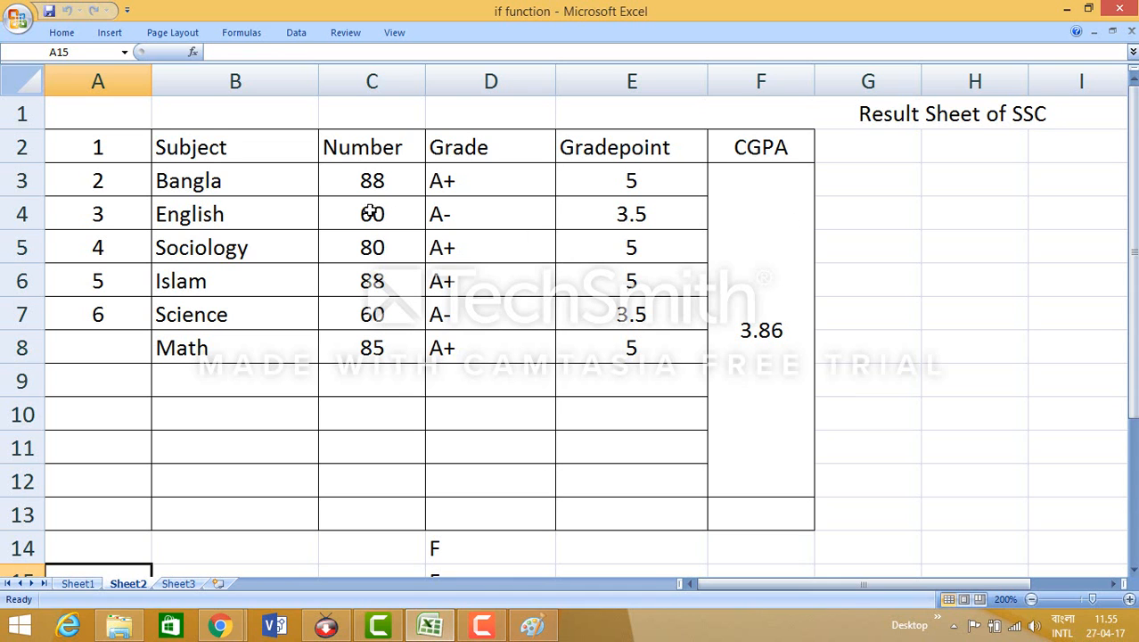
click(365, 183)
click(463, 180)
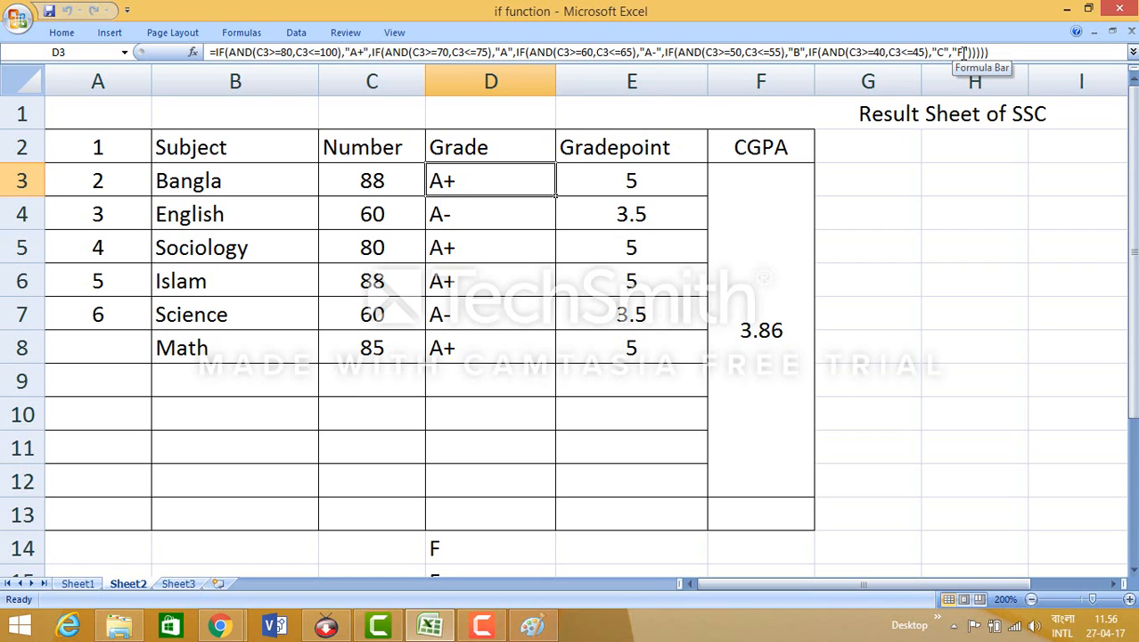
click(1004, 52)
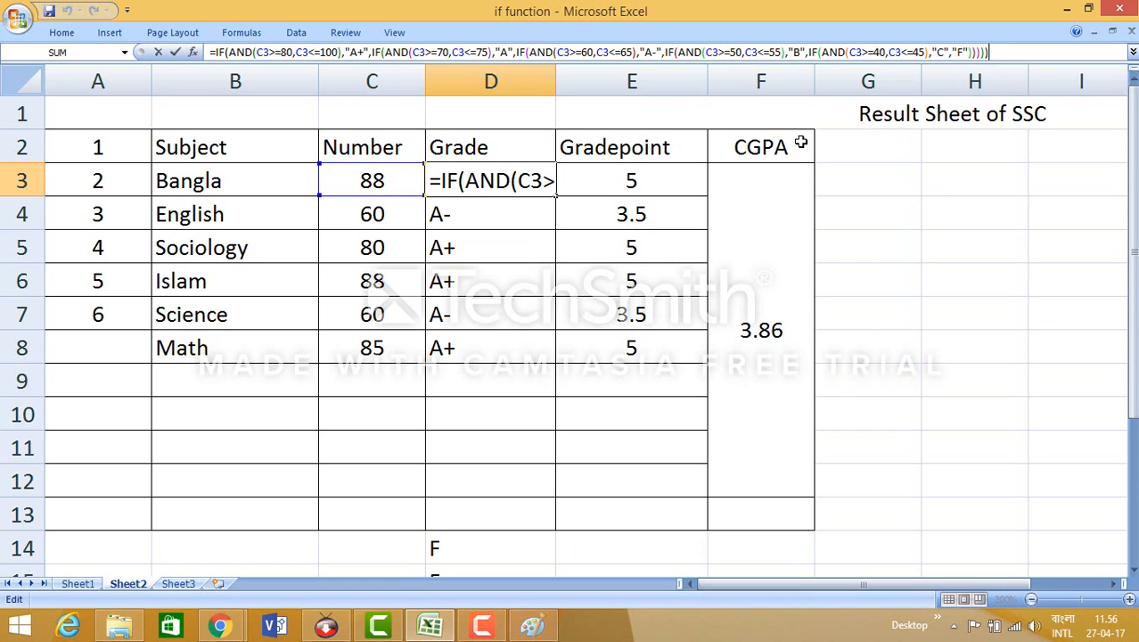
key(Return)
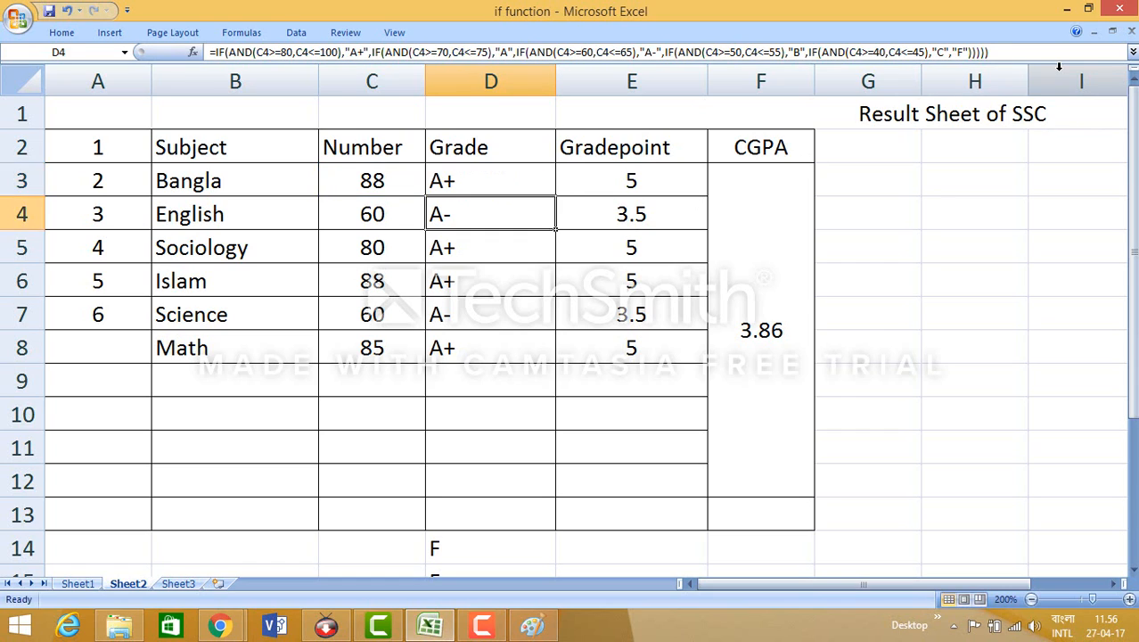
Fill the grade formula from D3 down through D10.
click(493, 186)
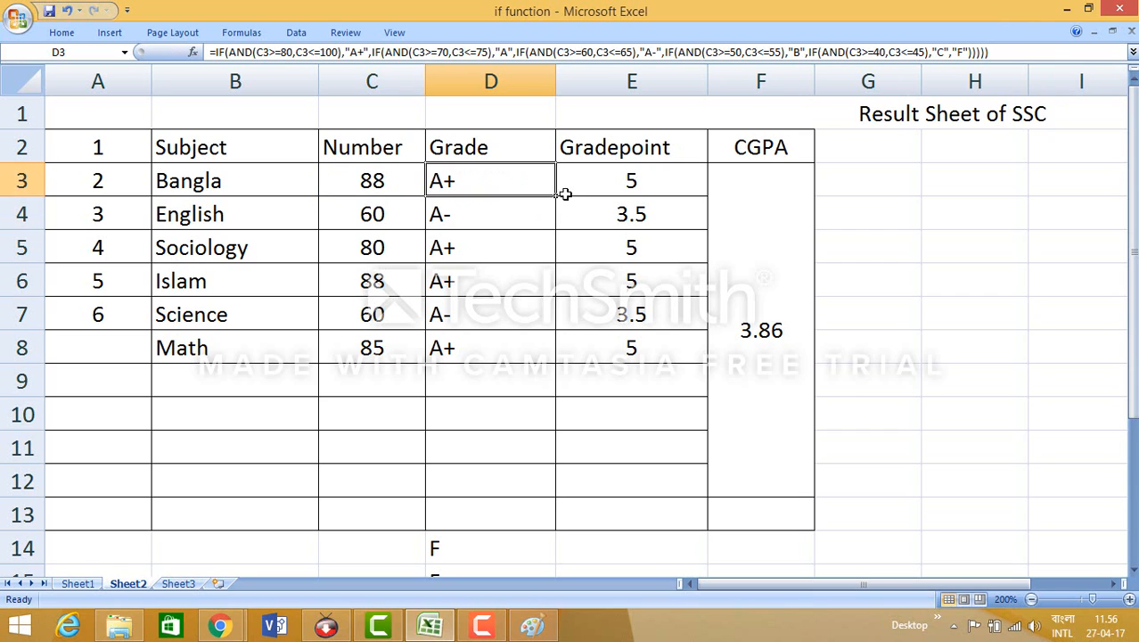
drag(558, 197, 554, 364)
click(871, 91)
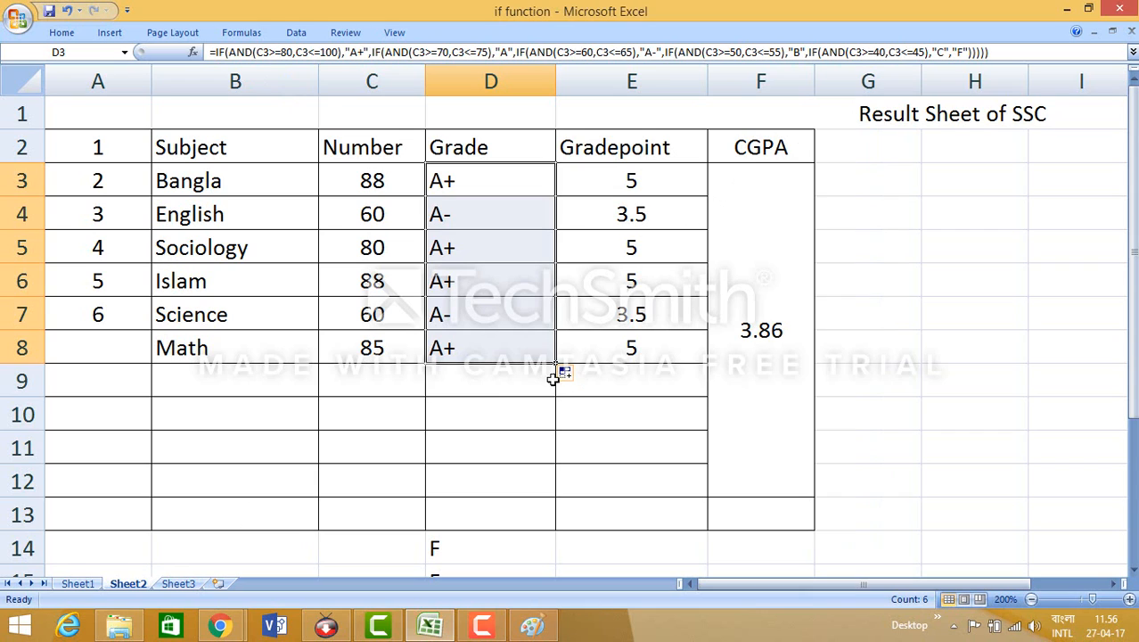
drag(555, 365, 553, 419)
click(365, 379)
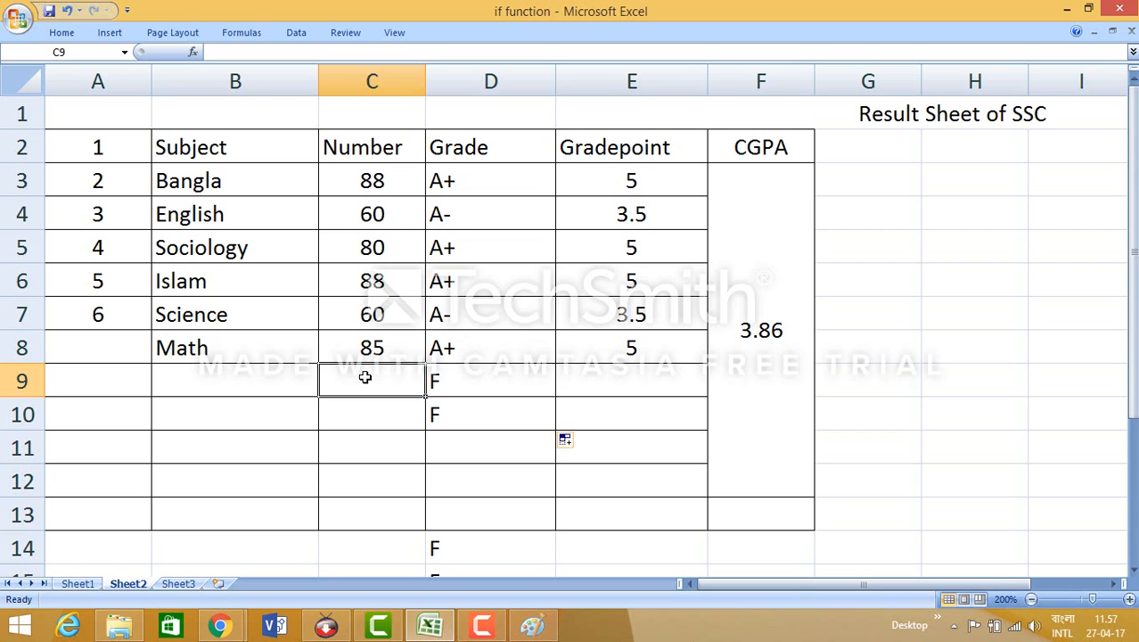
Test the grade and gradepoint formulas with a mark of 45 in C9 and clear that mark.
text(45)
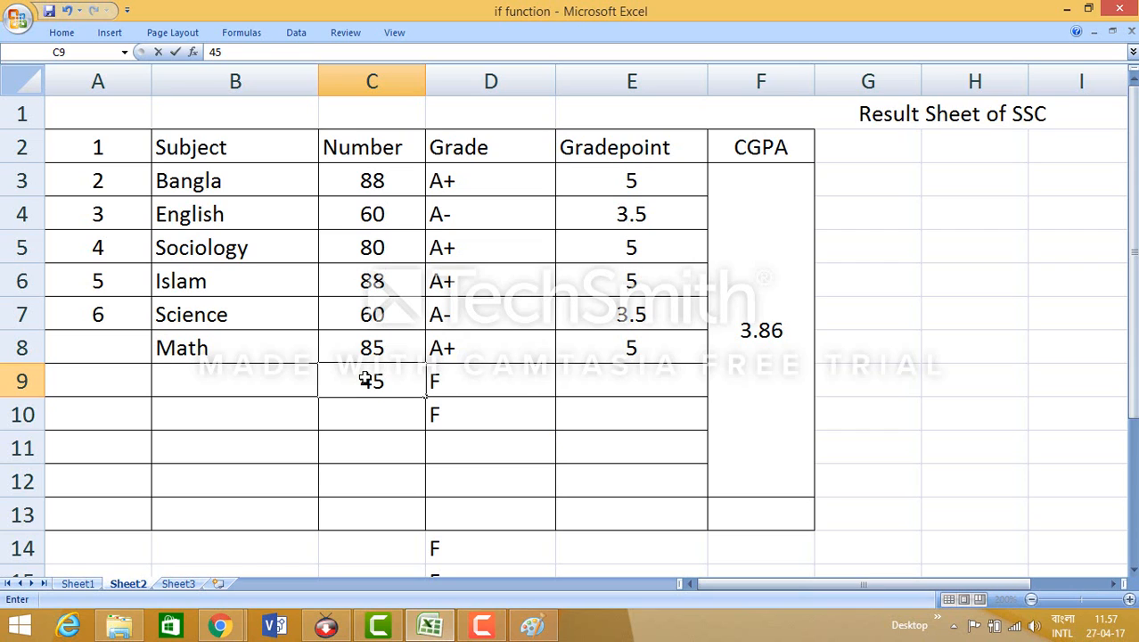
key(Return)
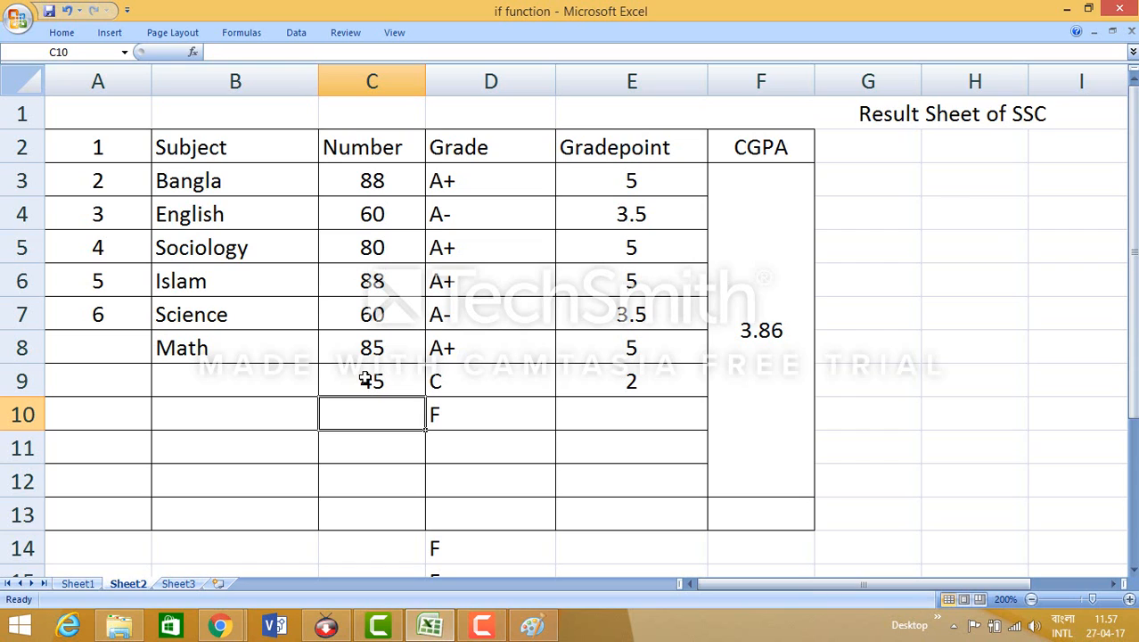
click(364, 379)
key(Delete)
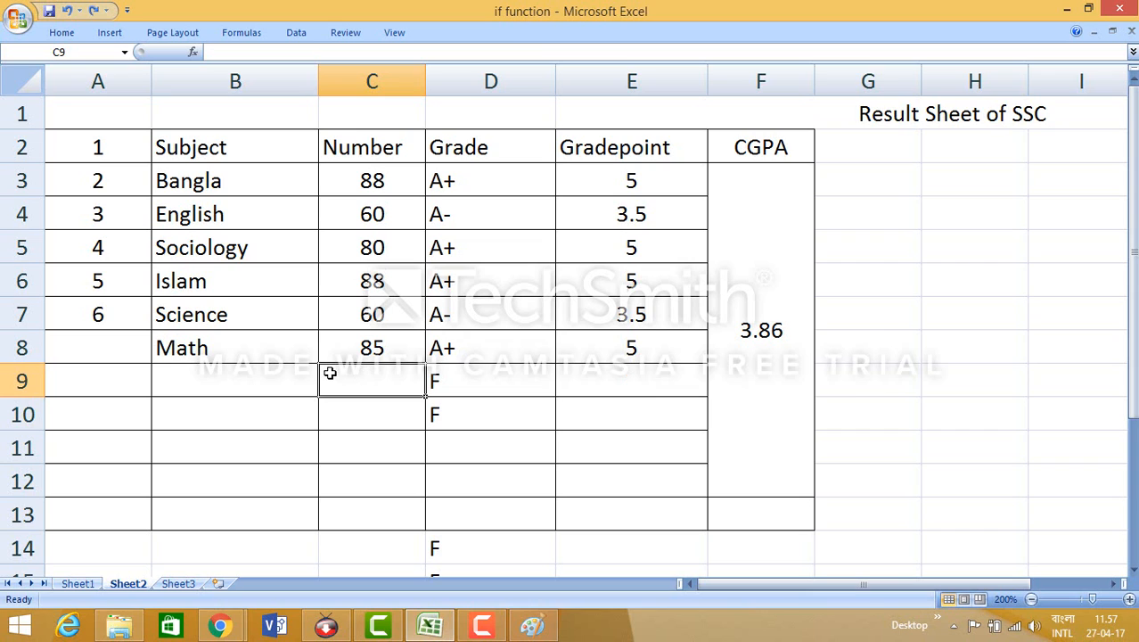
Clear the grade formulas from the empty rows in D9 and D10.
drag(433, 376, 443, 418)
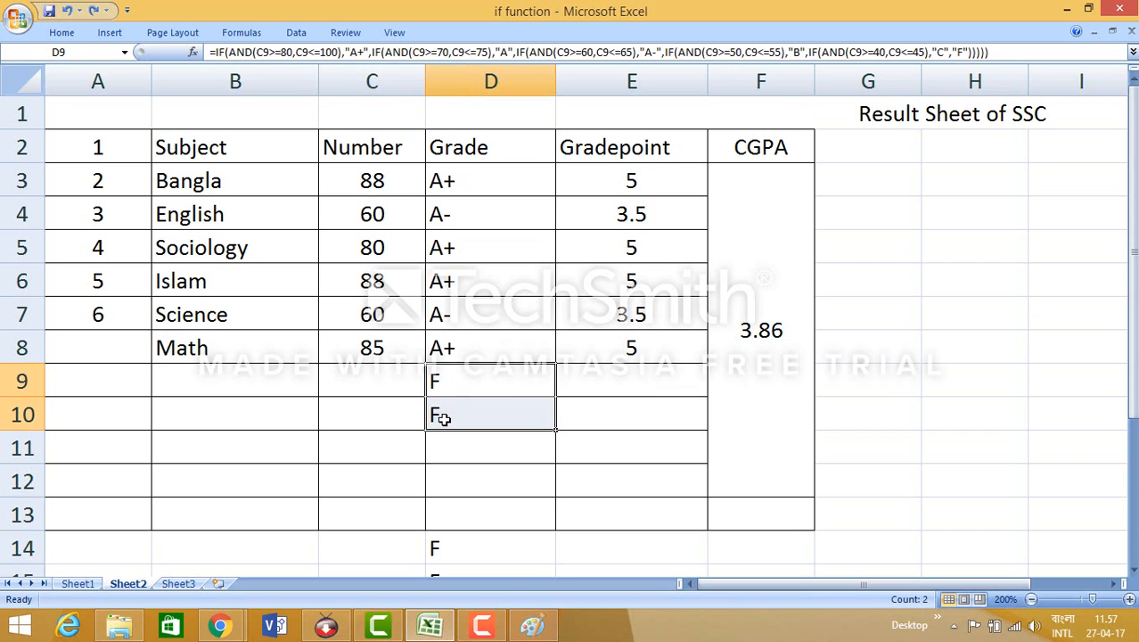
key(Delete)
click(639, 407)
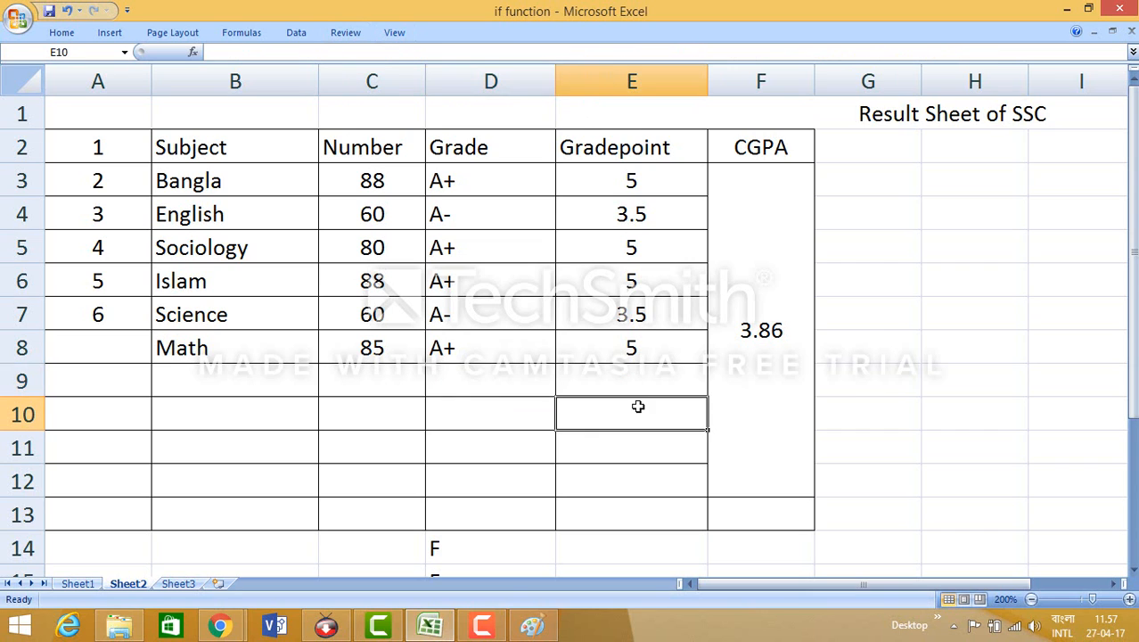
Check the gradepoint formula in E3 and write the first grading rule ">=80 and <=100= A+" in G3.
click(758, 324)
click(630, 182)
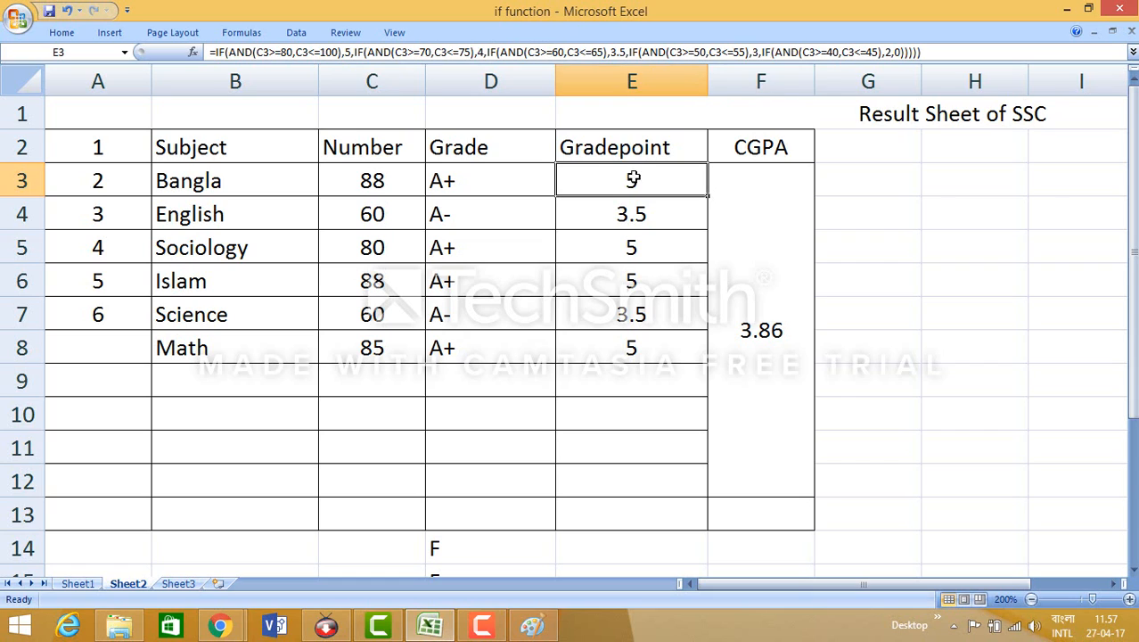
click(908, 181)
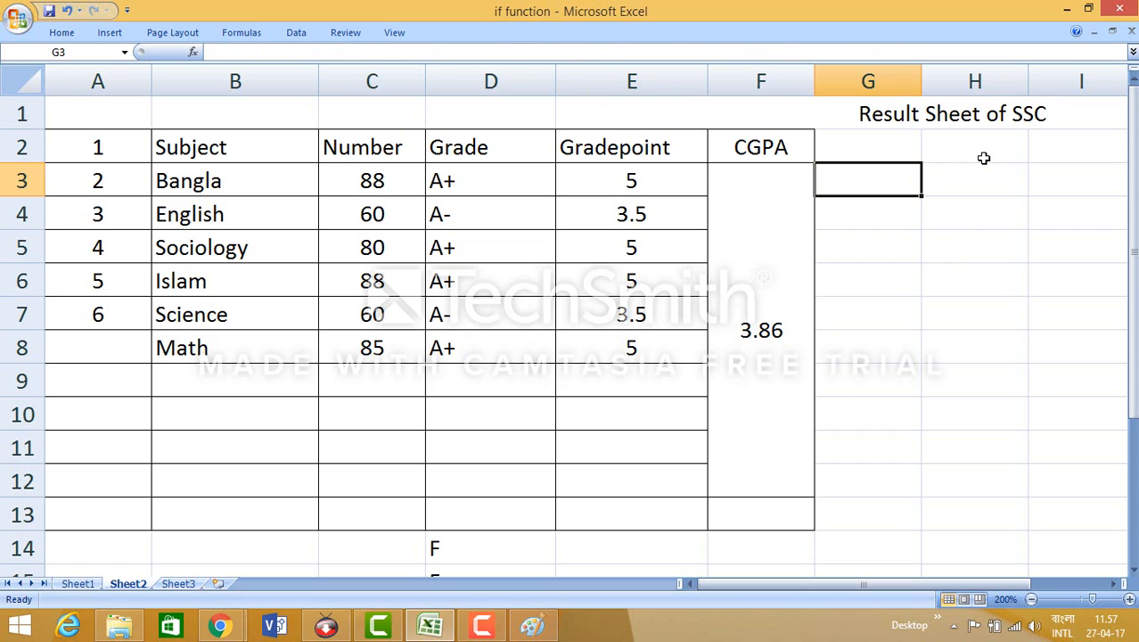
text(>=)
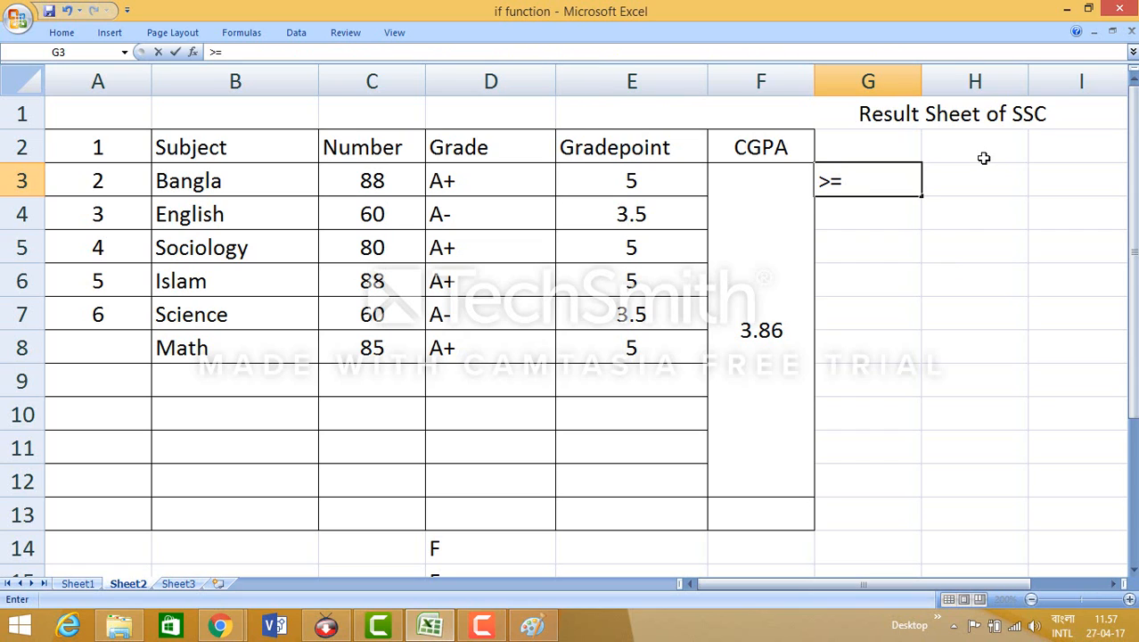
text(80 and )
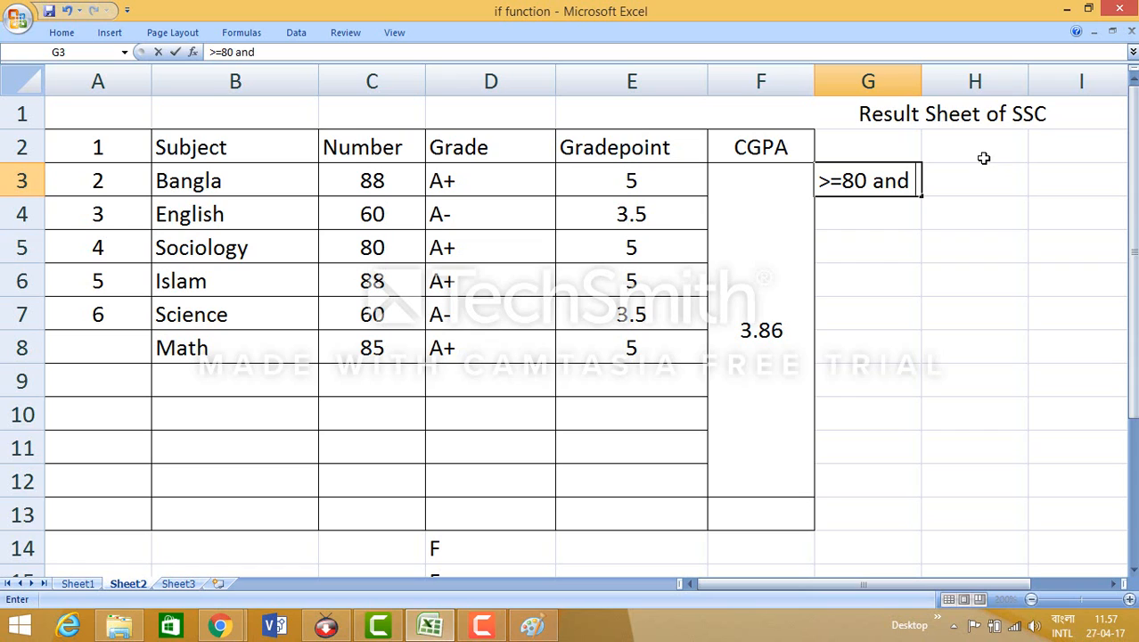
text(<=100)
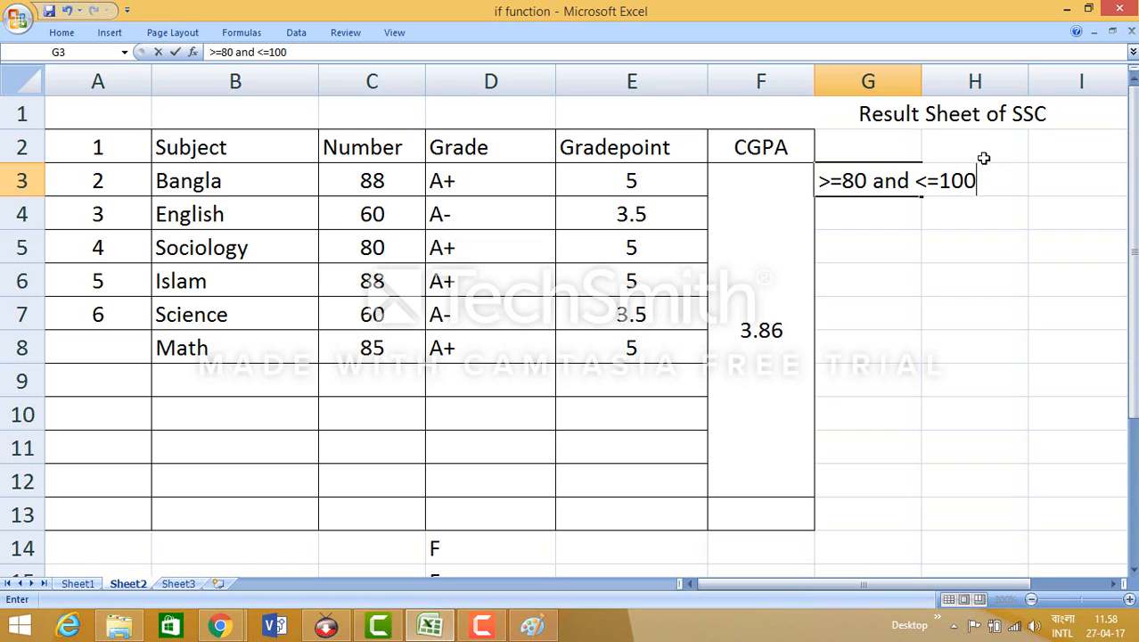
text(= A+)
key(Return)
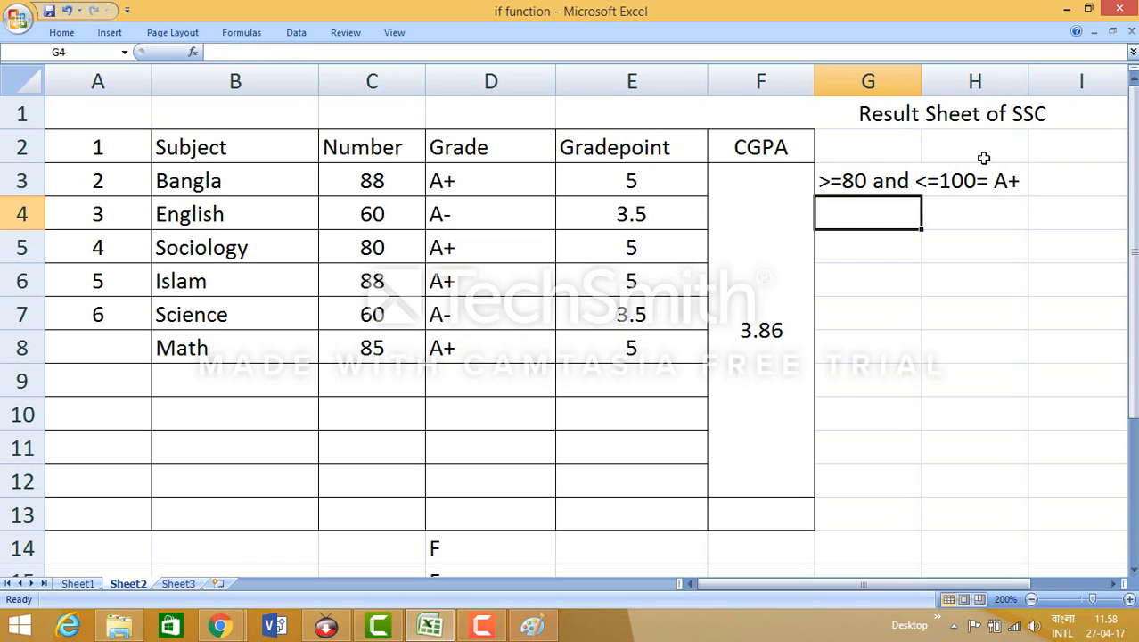
Write the second grading rule ">=70 and <=75= A" in G4.
text(>=)
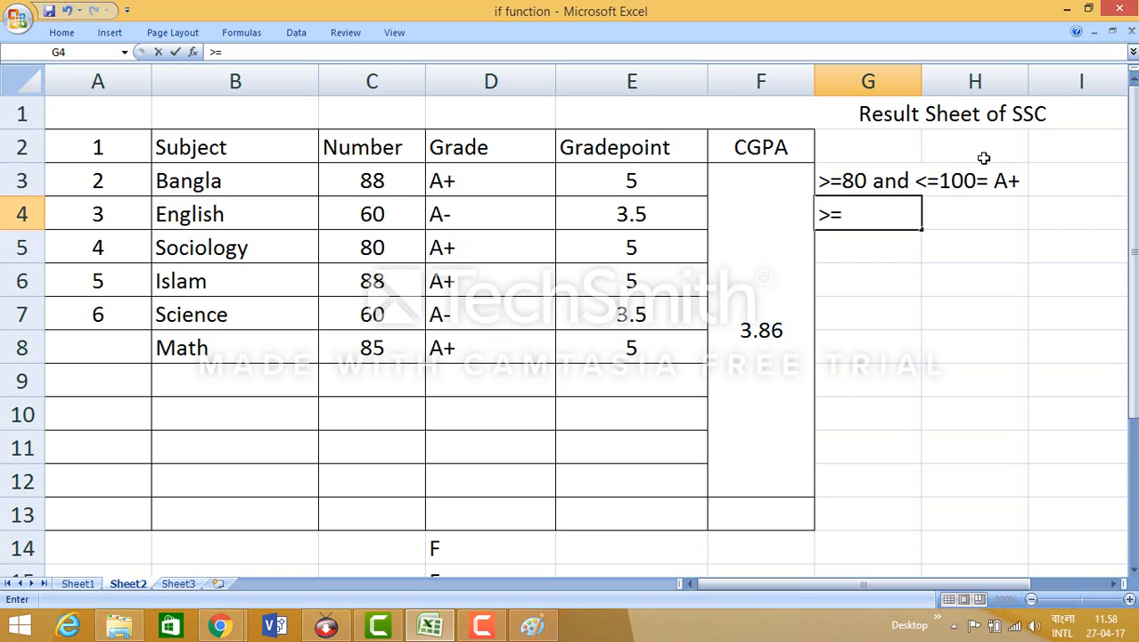
text(70 and )
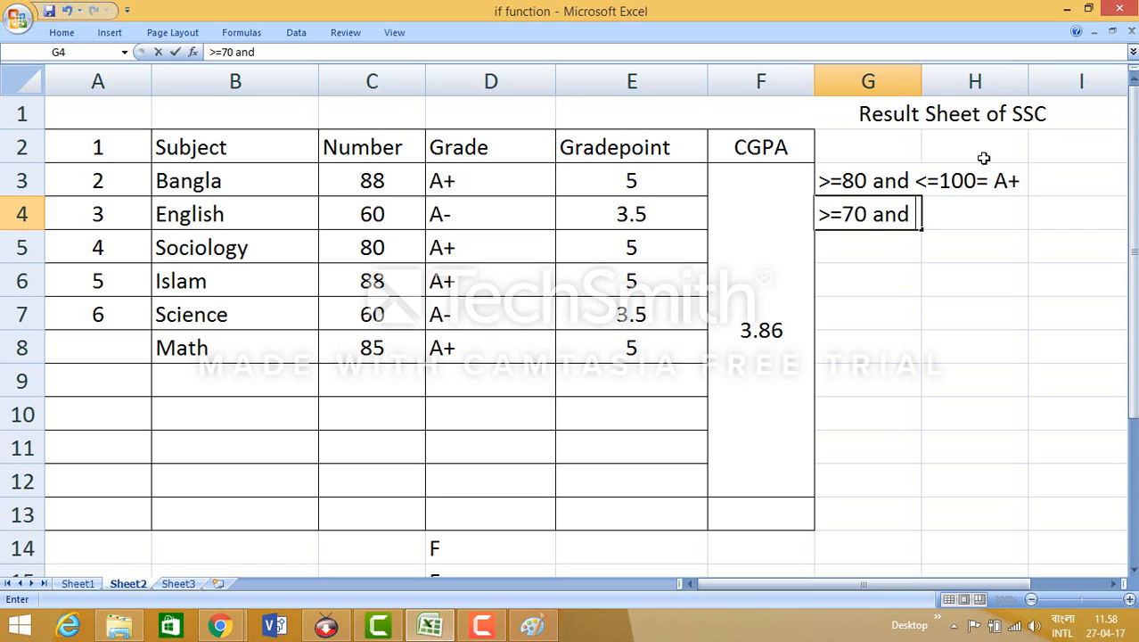
text(<=75)
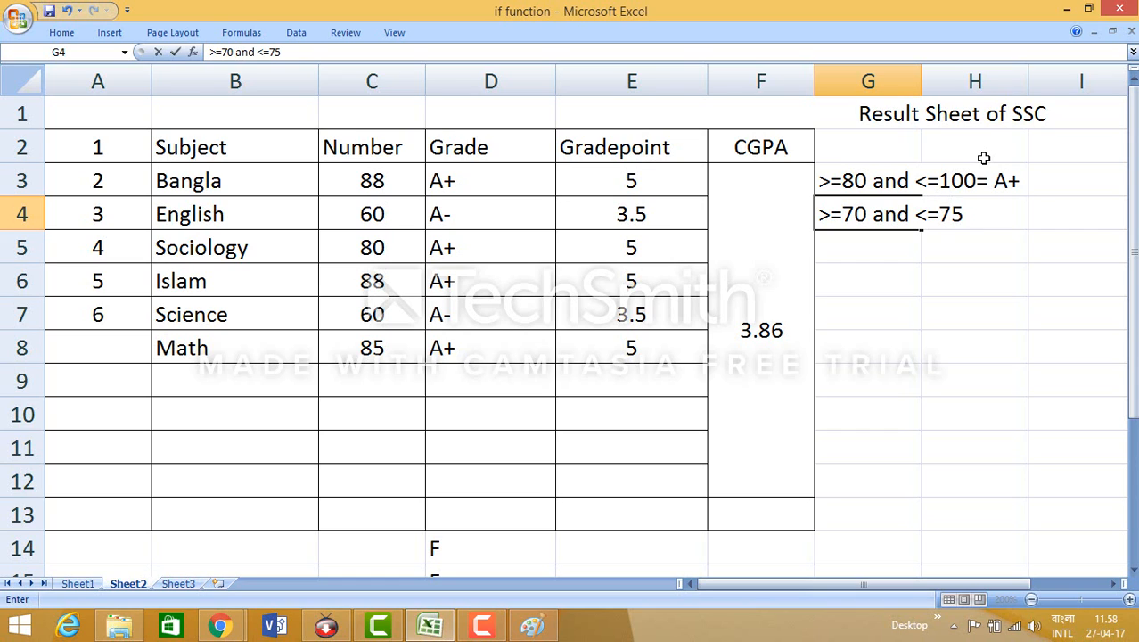
text(= A)
key(Return)
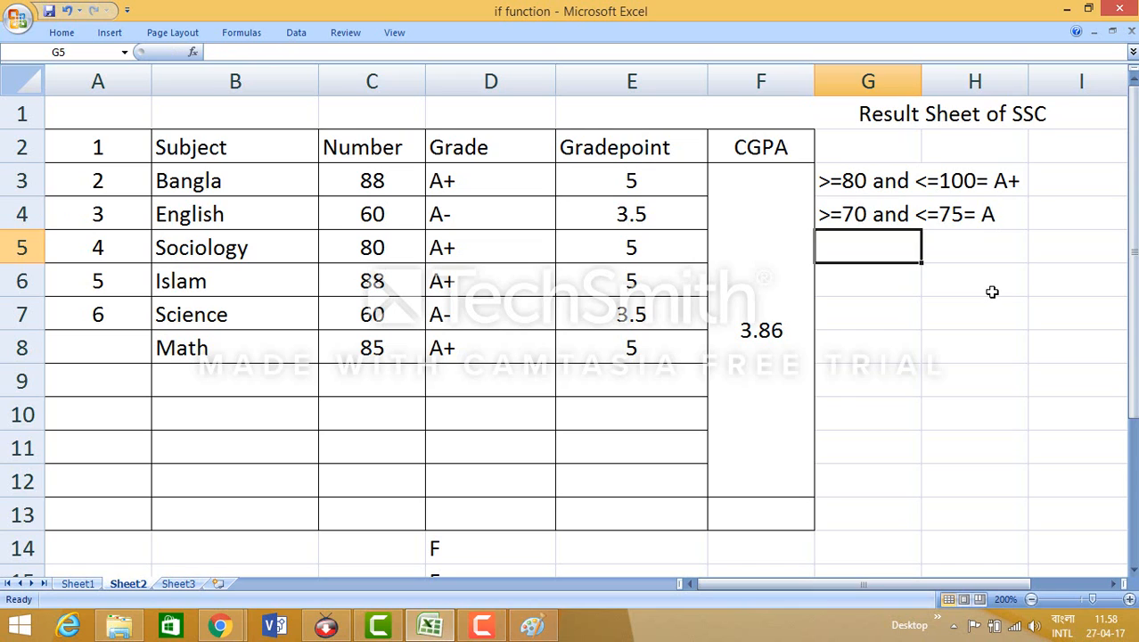
Write the third grading rule ">=60 and <=65=A-" in G5.
text(>)
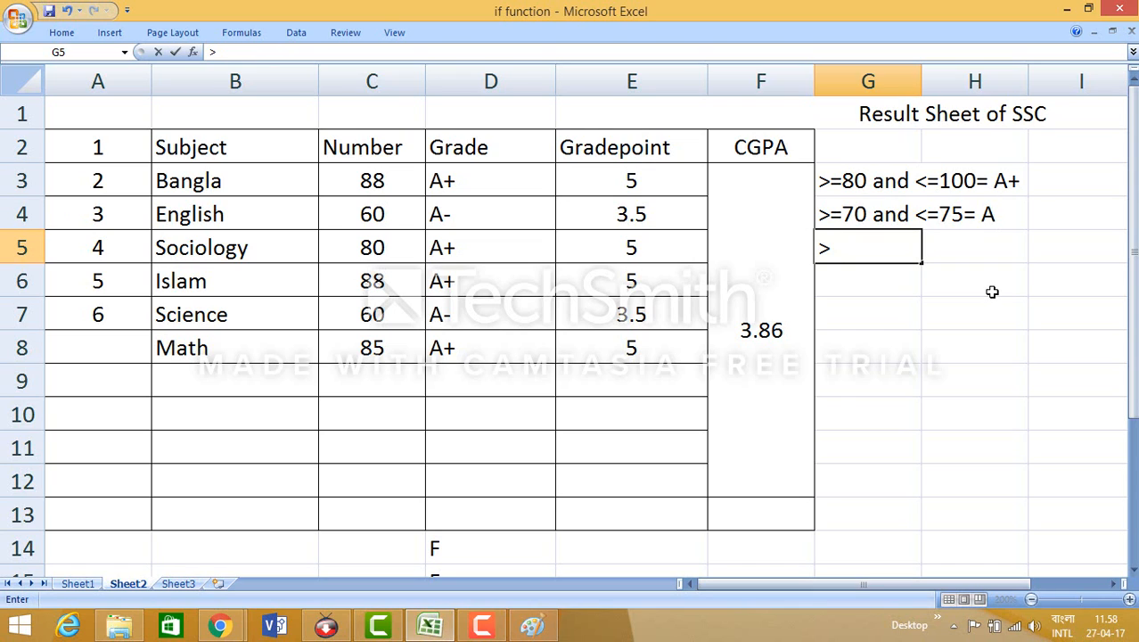
text(=60 and )
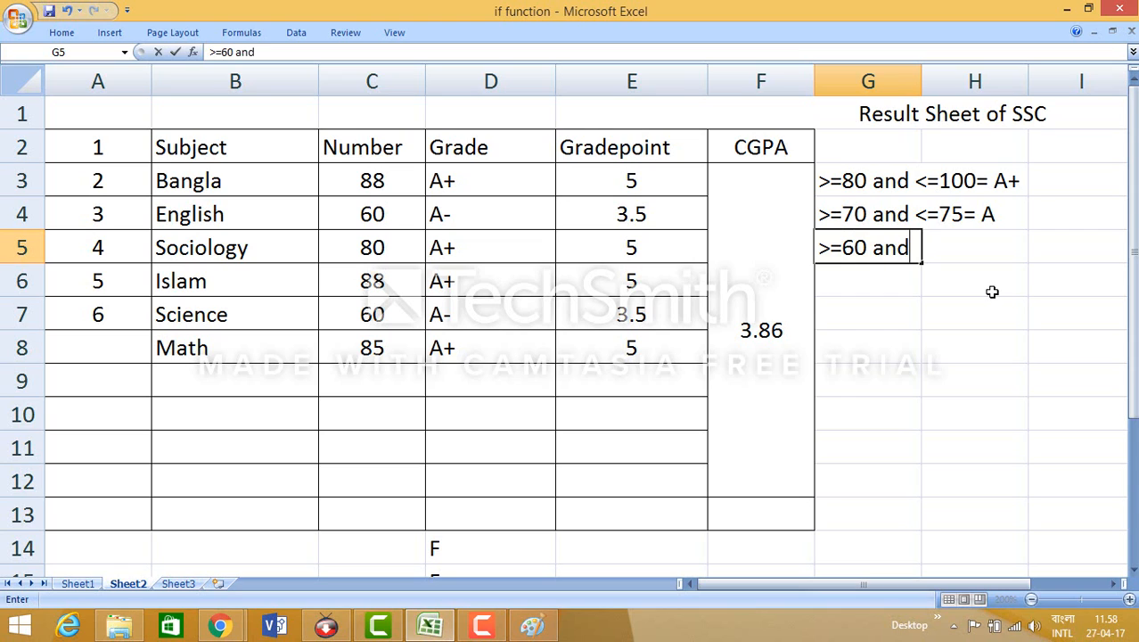
text(<=65)
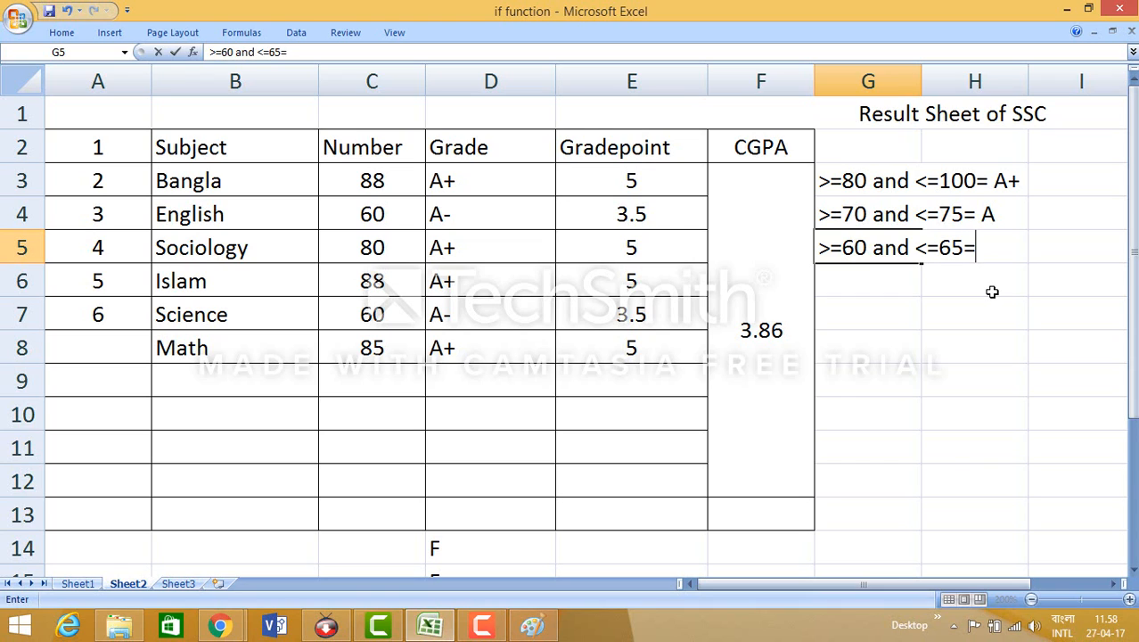
text(=A-)
click(646, 182)
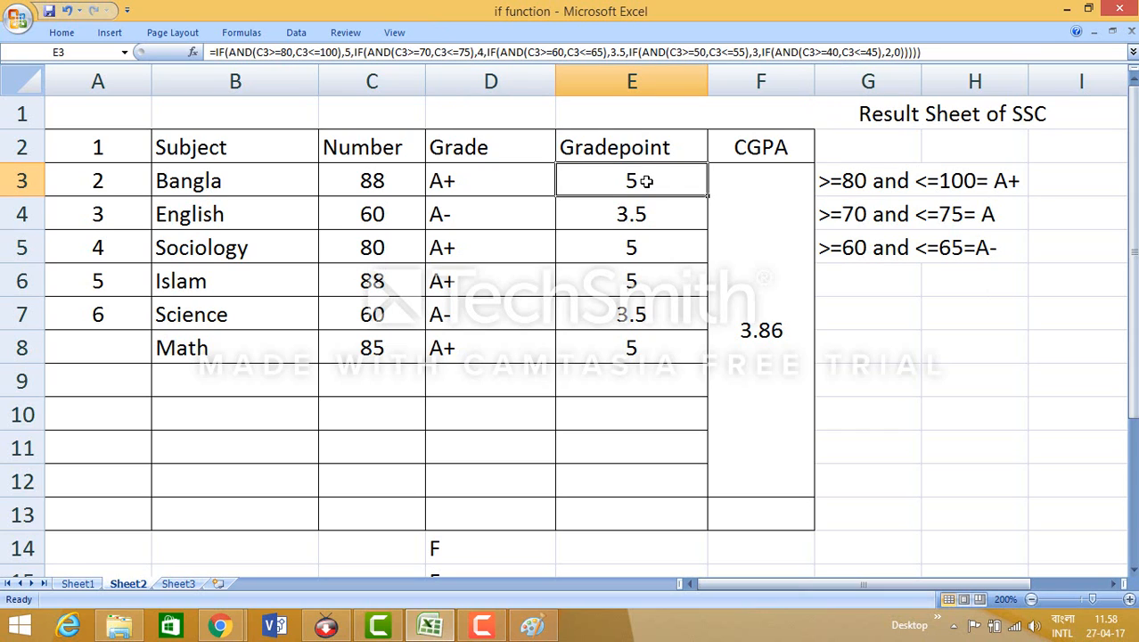
click(999, 248)
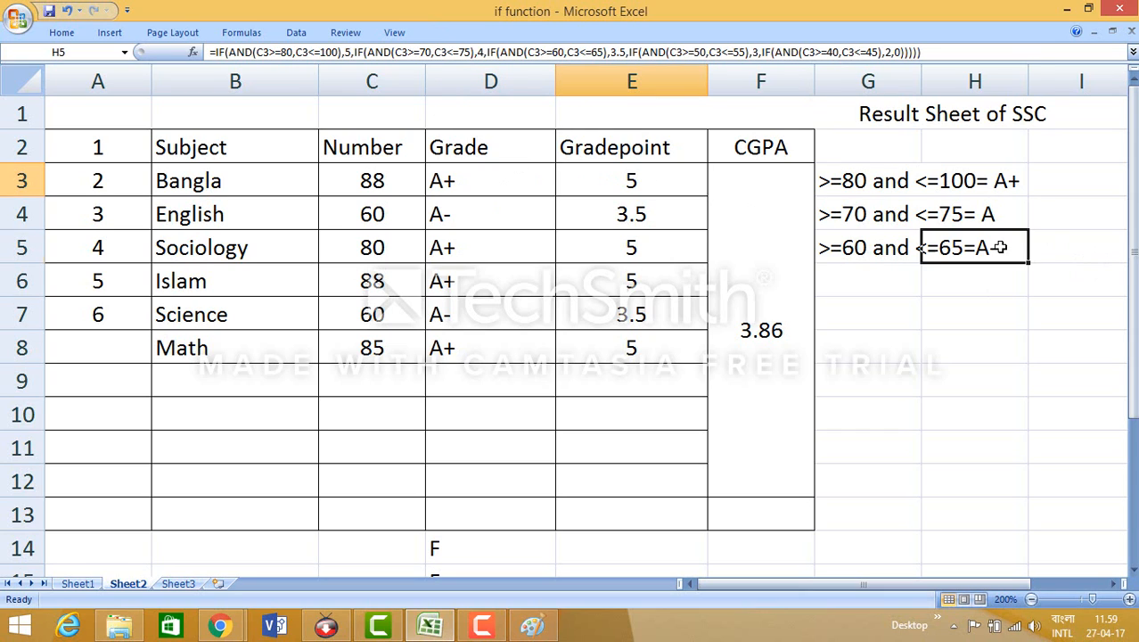
Write the fourth grading rule ">=50 and <=55=B" in G6.
click(876, 279)
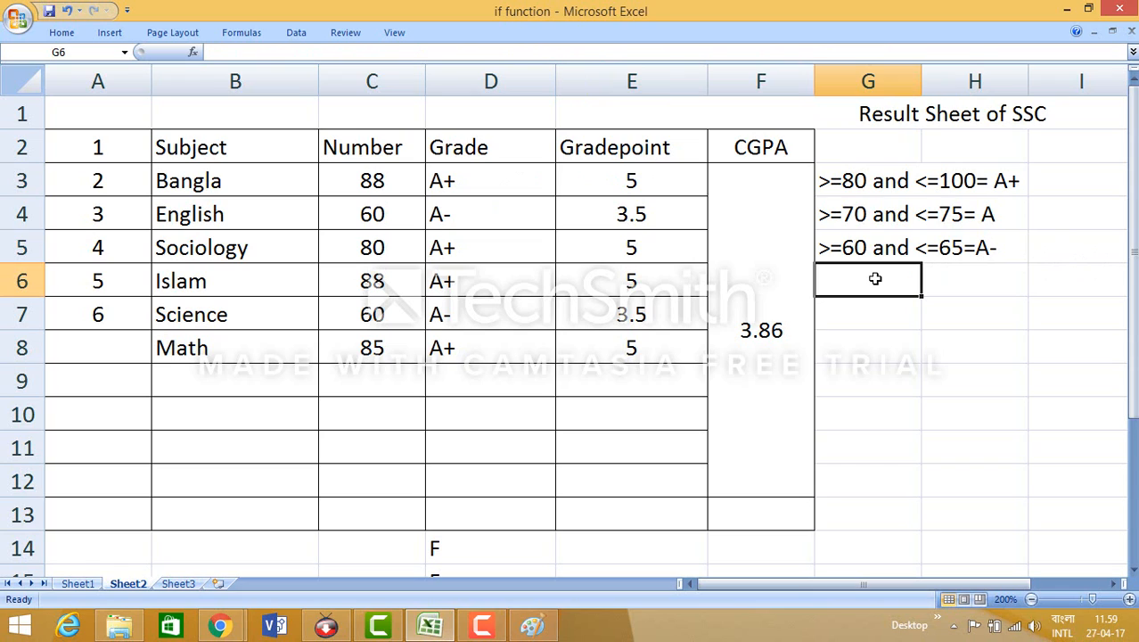
text(>=)
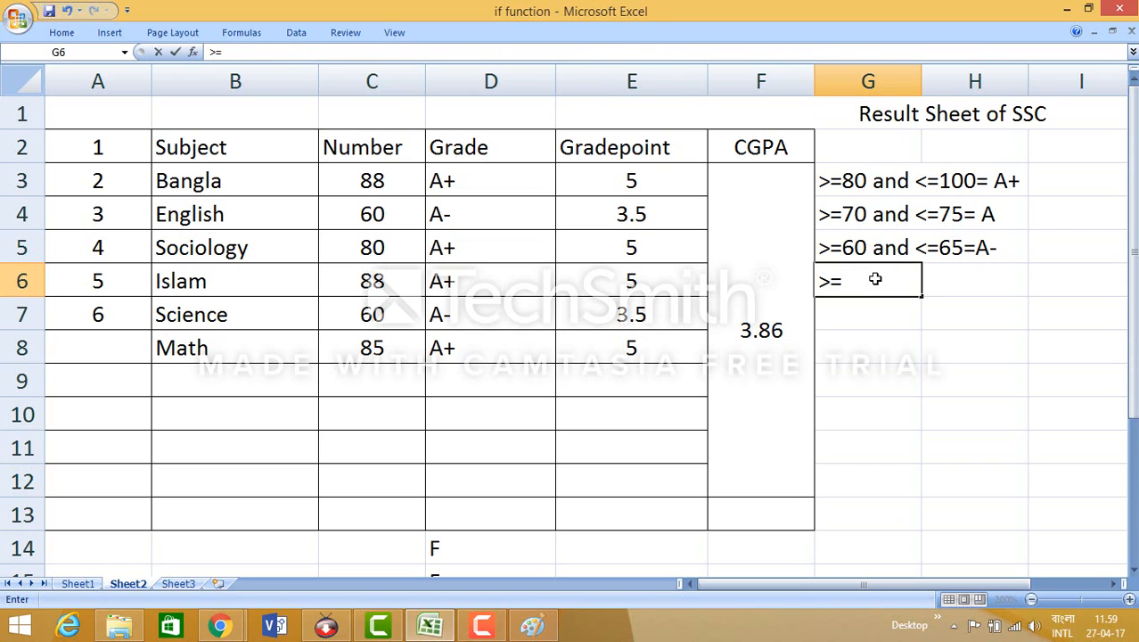
text(50 and )
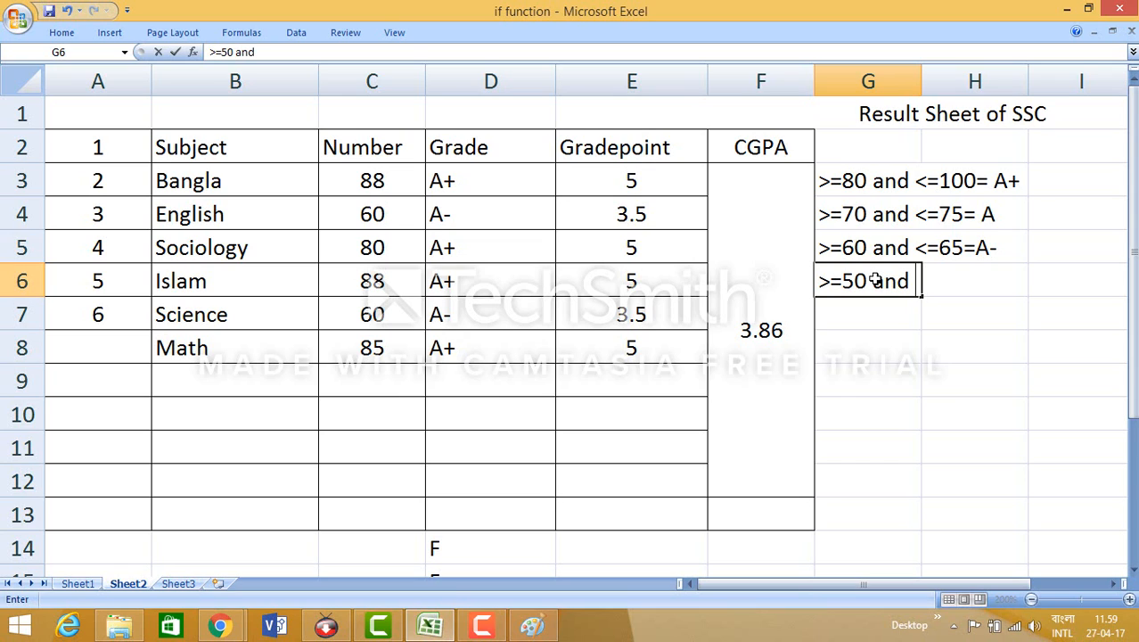
text(<=55=)
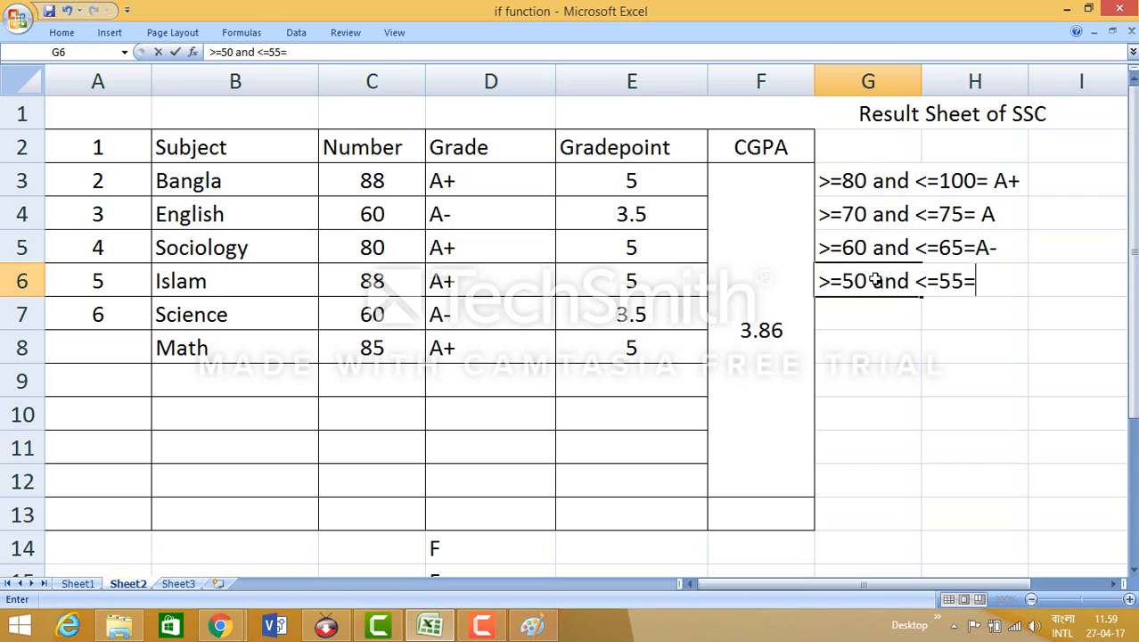
text(B)
key(Return)
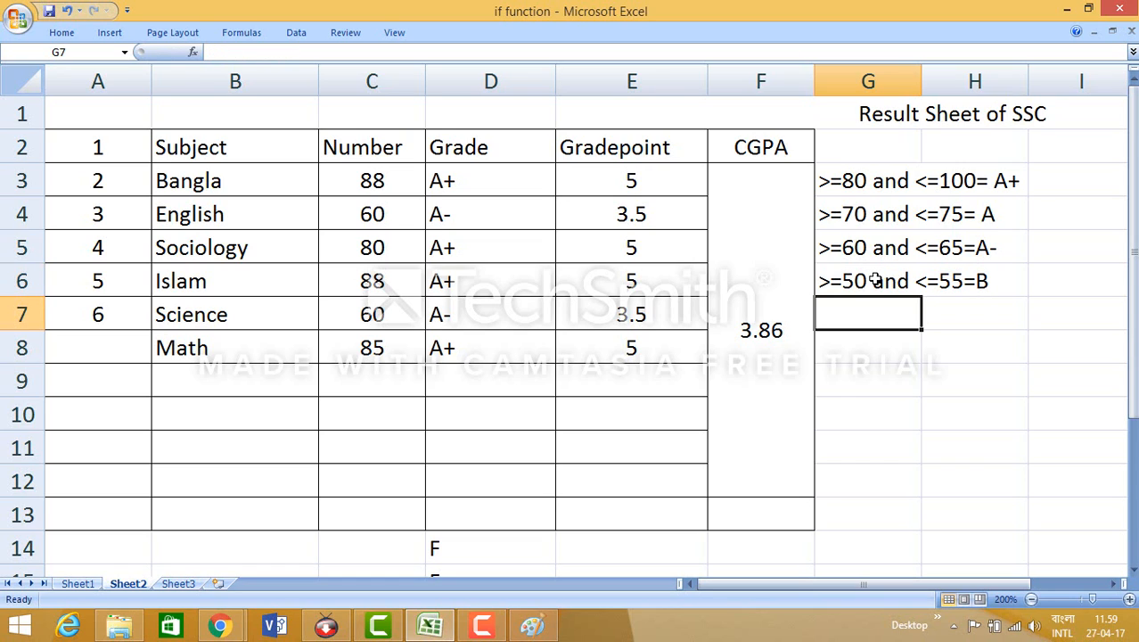
Write the fifth grading rule ">=40 and <=45=C" in G7.
text(>=)
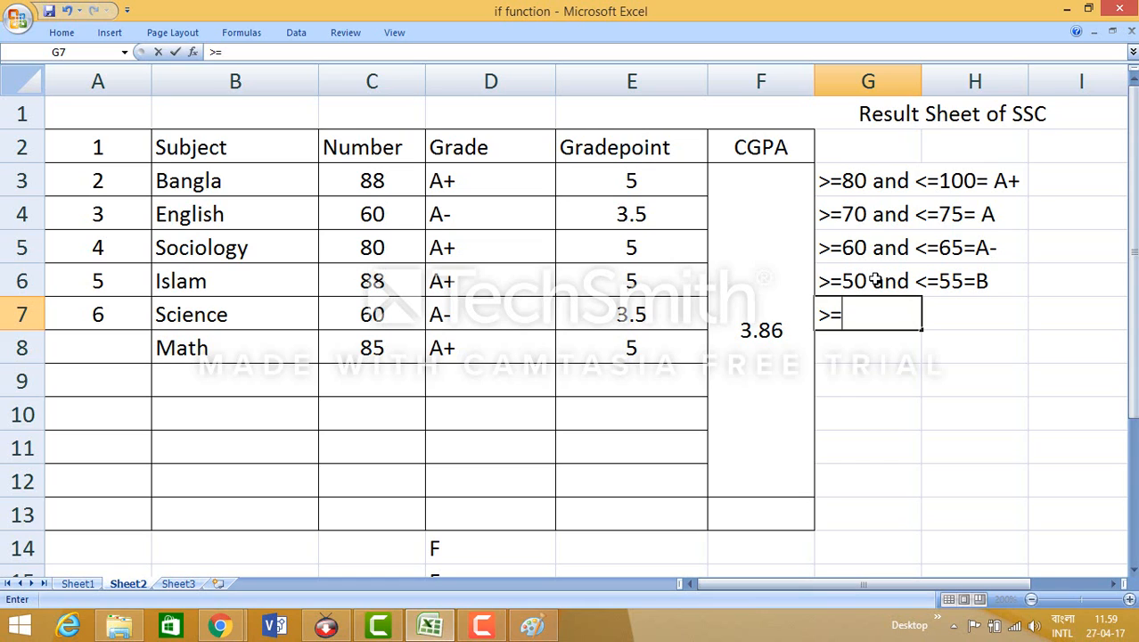
text(40 and)
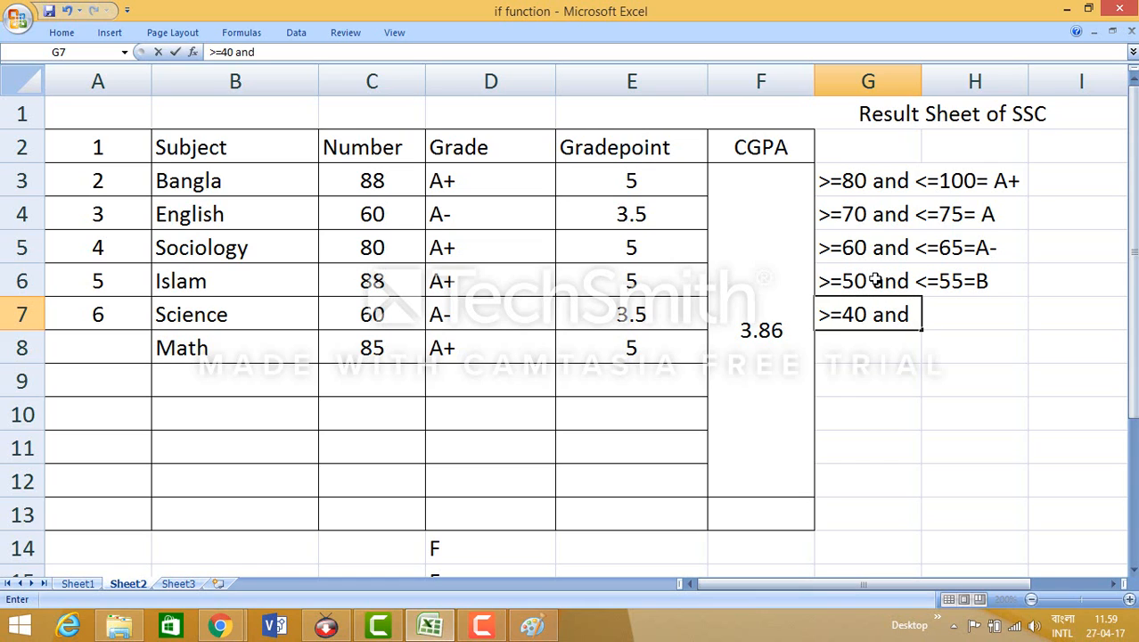
text( <=45=)
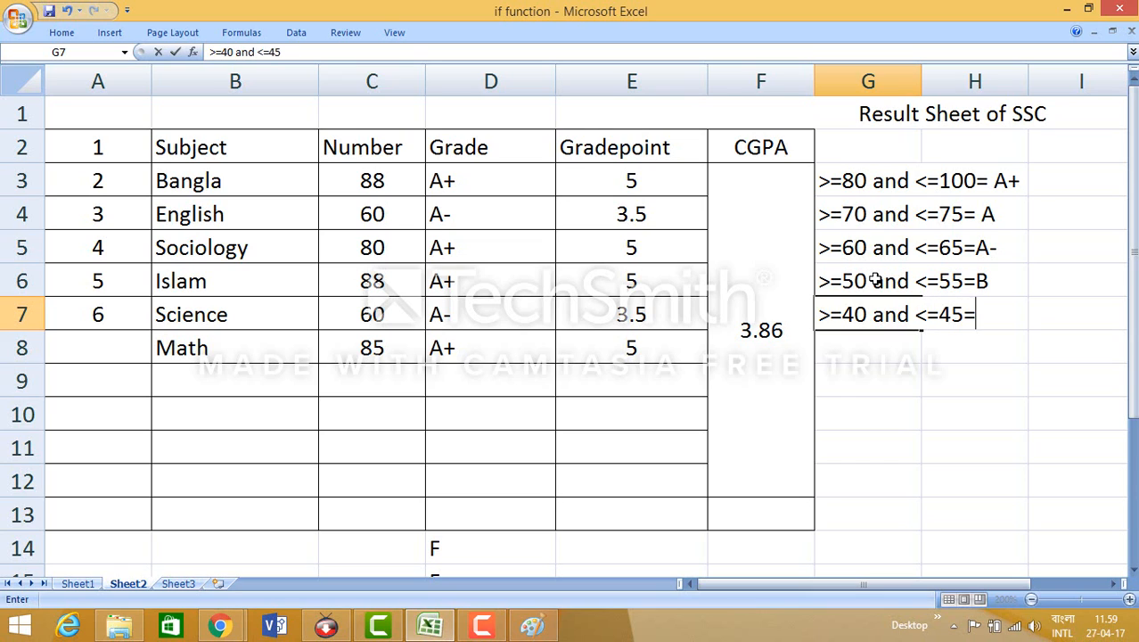
text(C)
key(Return)
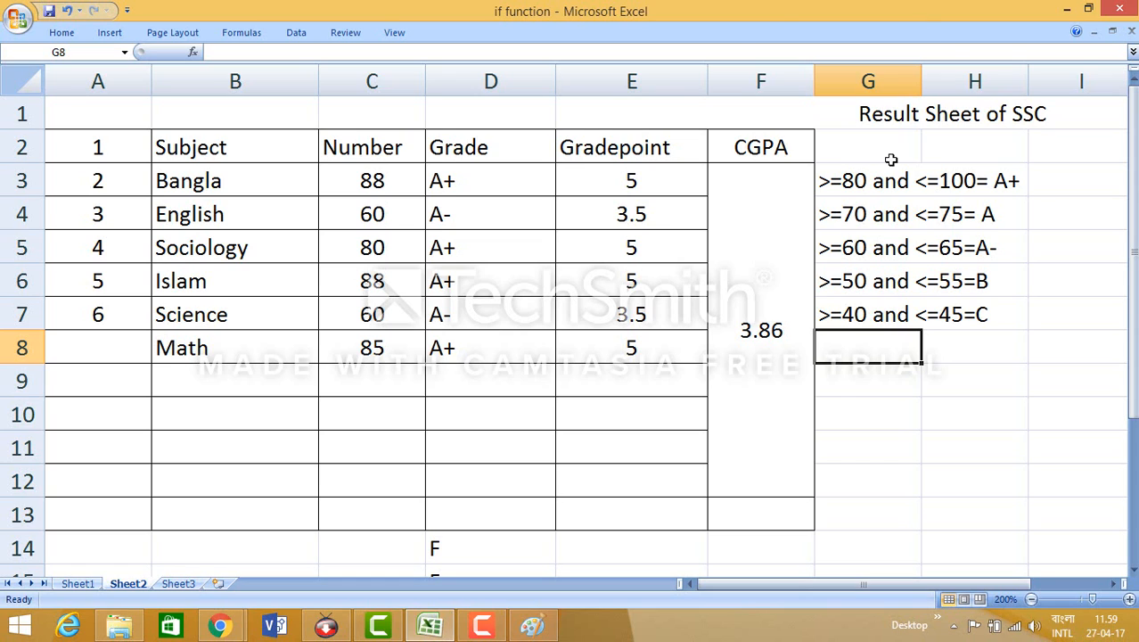
Check the grade formula in D3 and write the failing rule "<40=F" in G8.
click(500, 182)
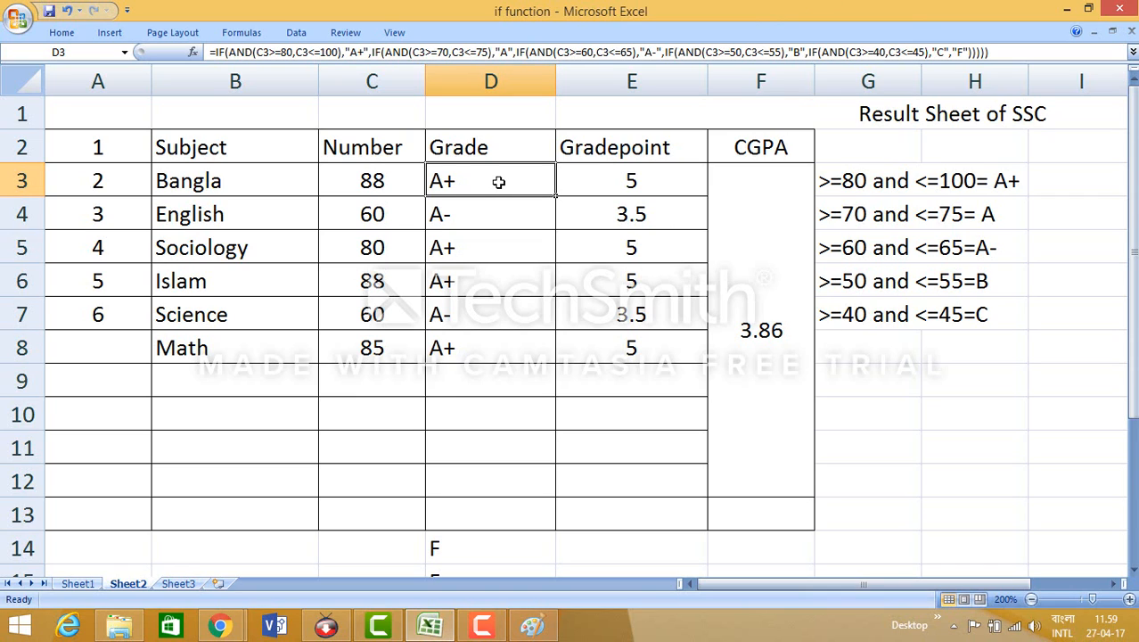
click(853, 344)
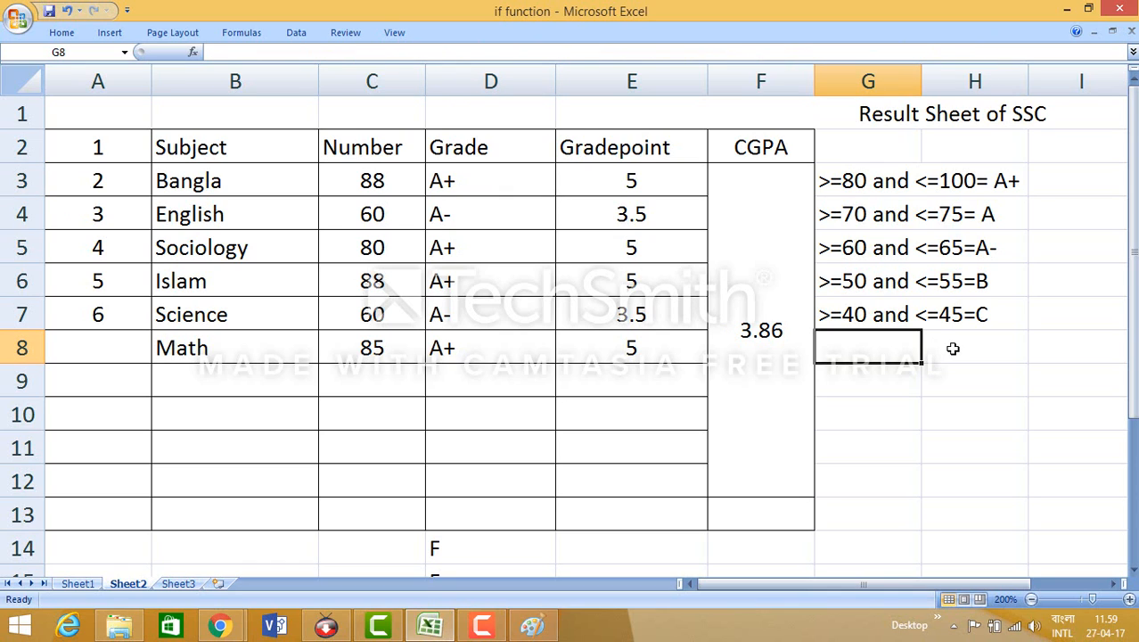
text(<)
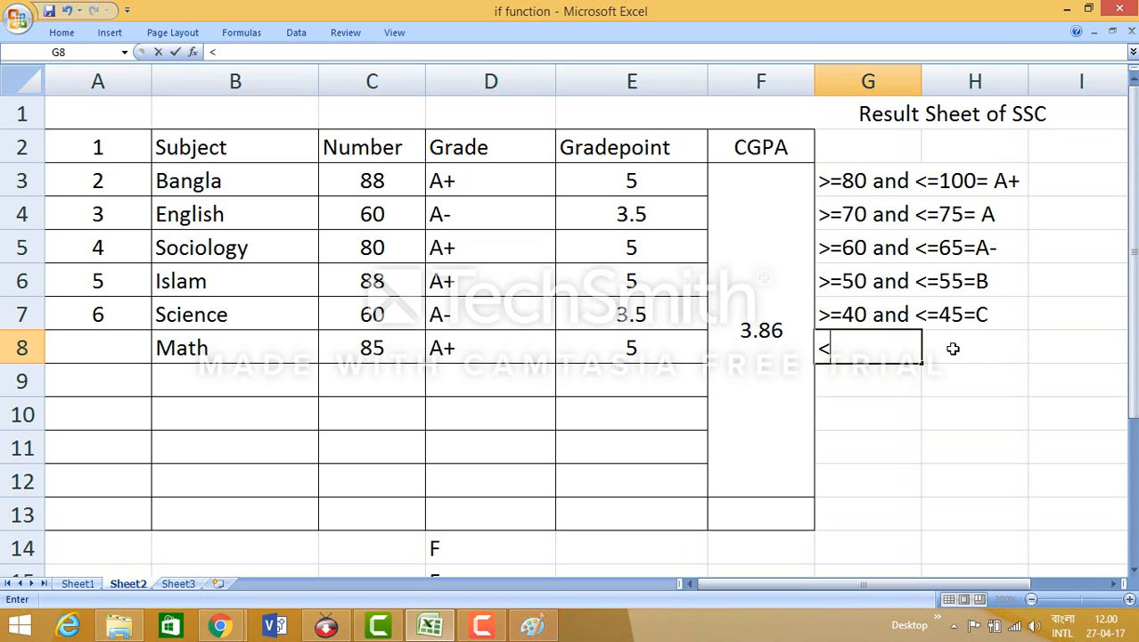
text(40=F)
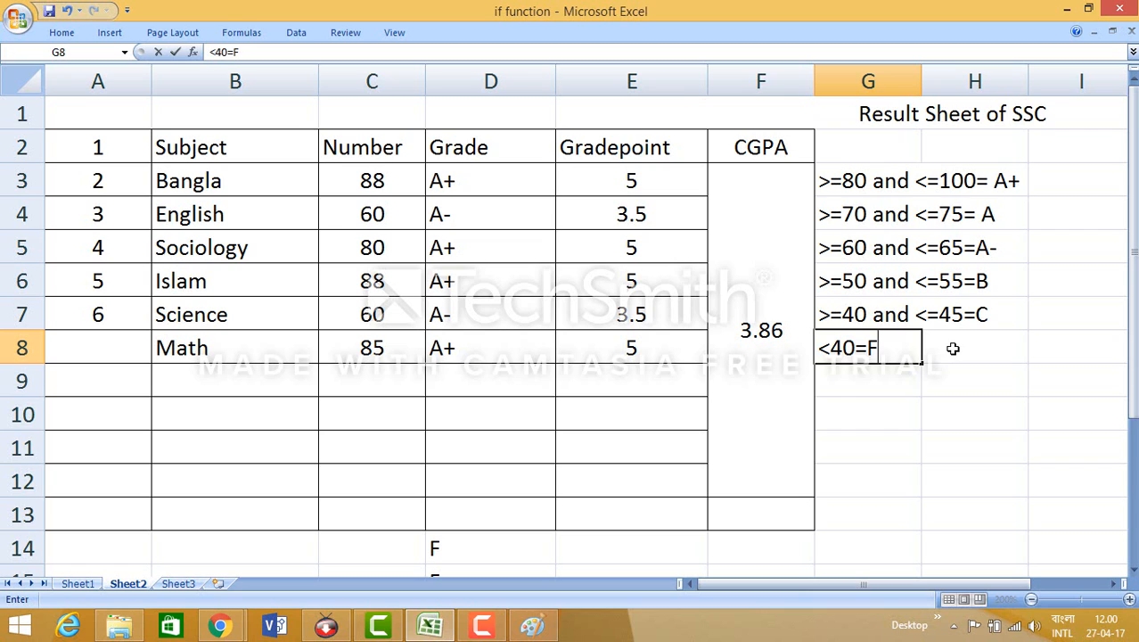
click(957, 451)
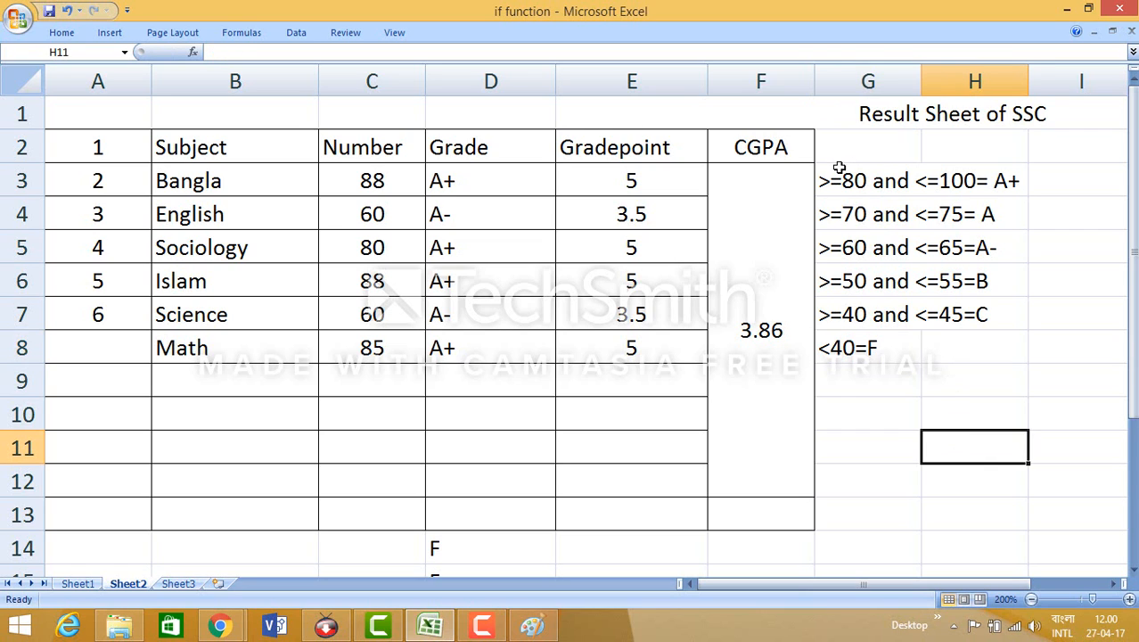
Move the six grading rules from G3:H8 to the block starting at I3.
drag(839, 168, 1022, 356)
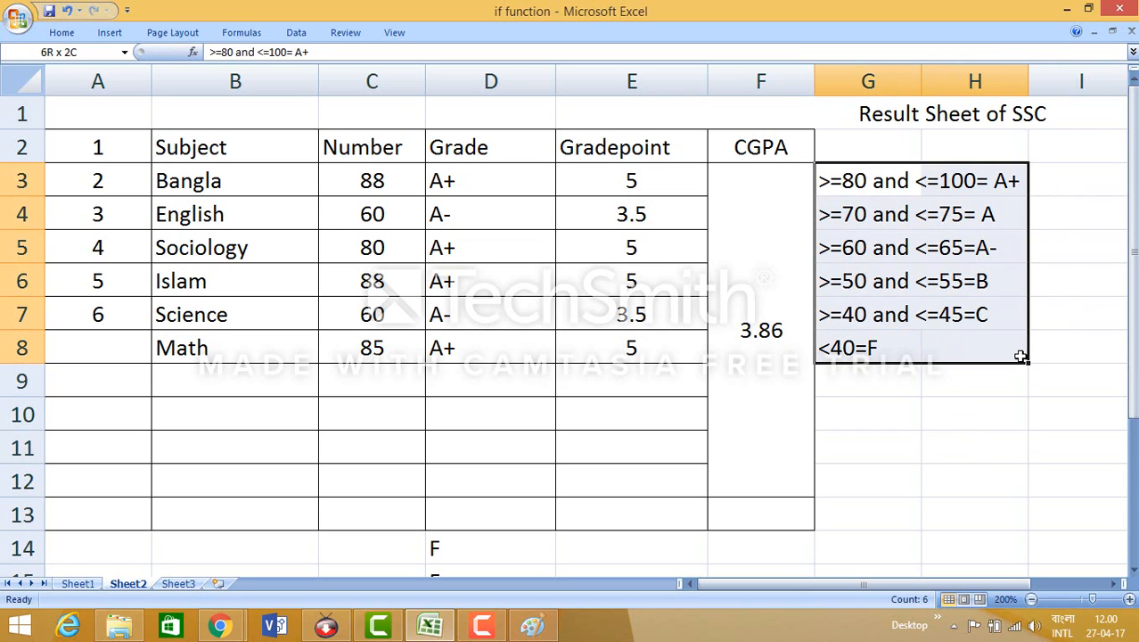
key(ctrl+c)
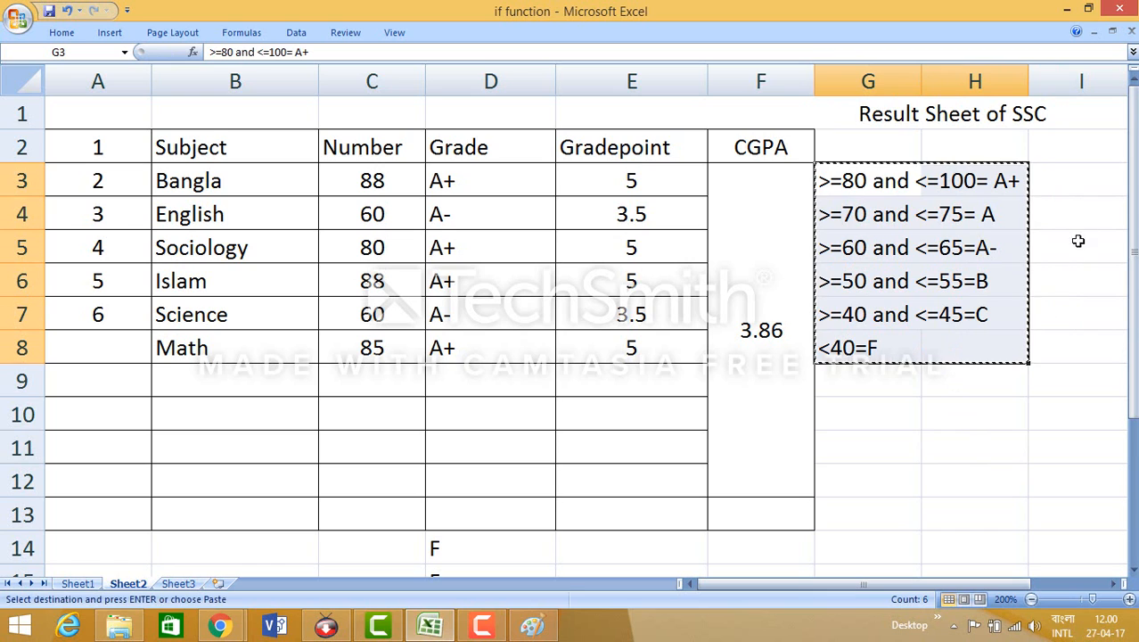
click(1064, 178)
key(ctrl+v)
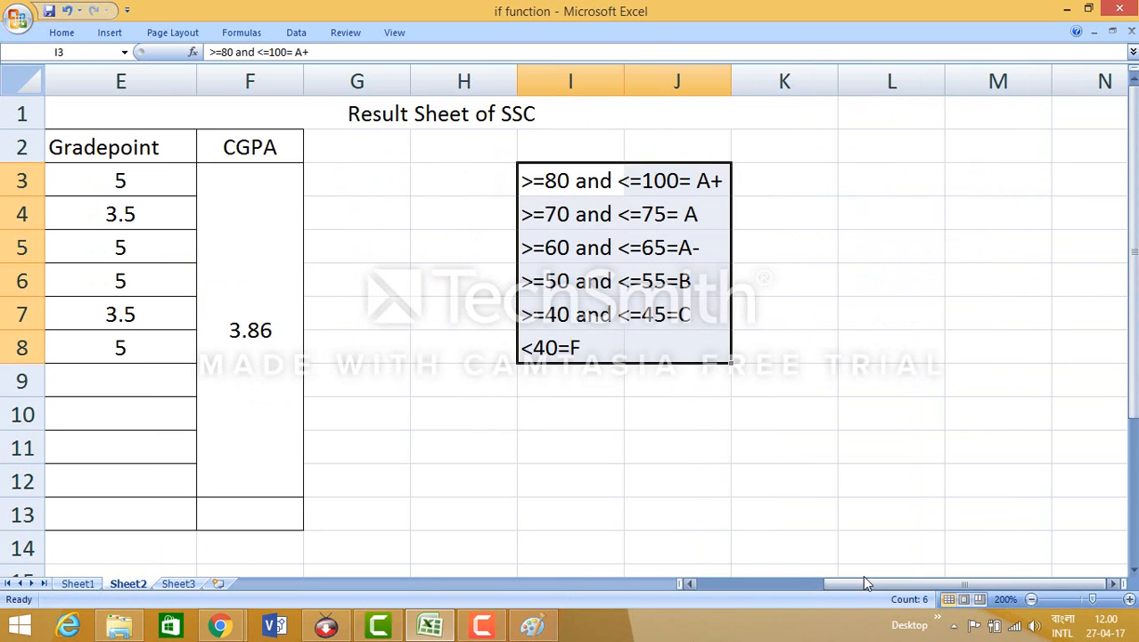
drag(862, 586, 737, 586)
click(1040, 177)
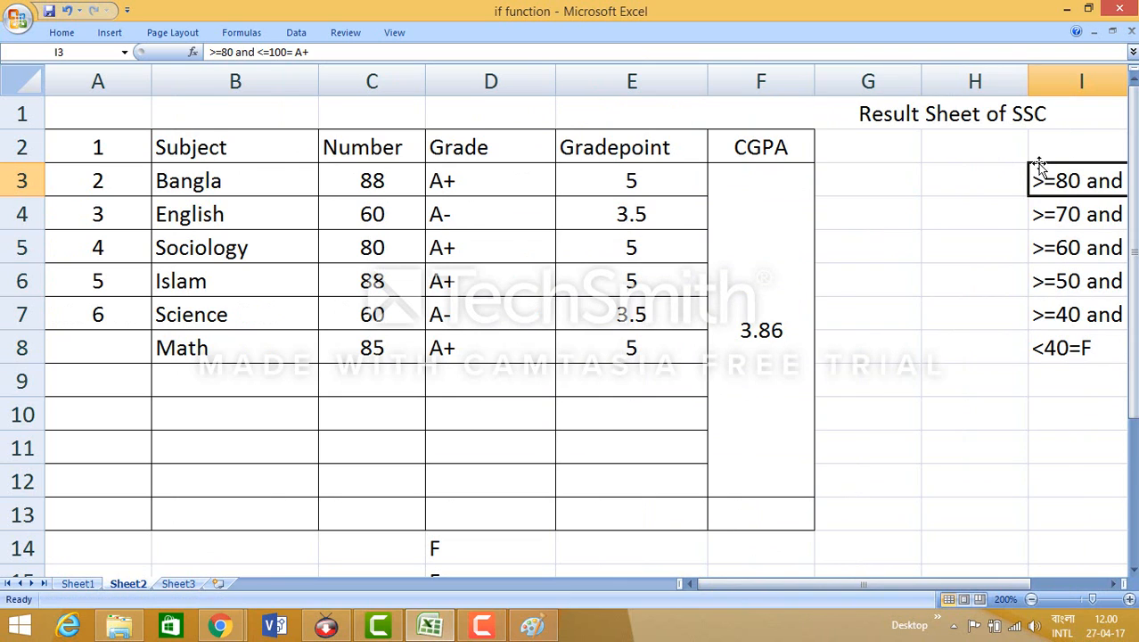
drag(1035, 171, 1044, 214)
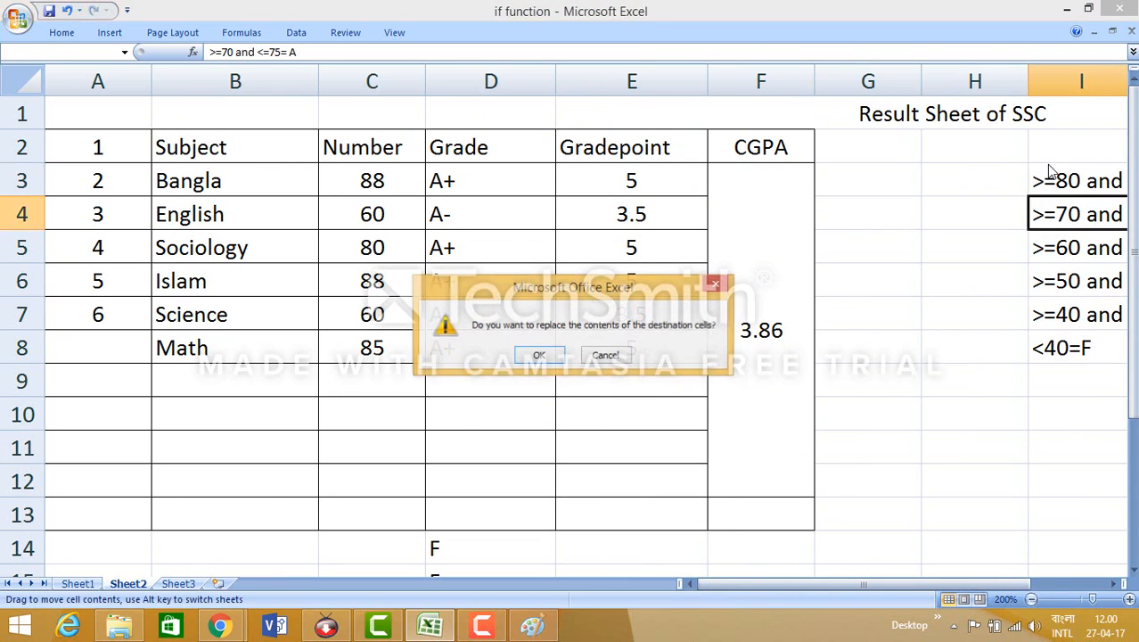
click(723, 283)
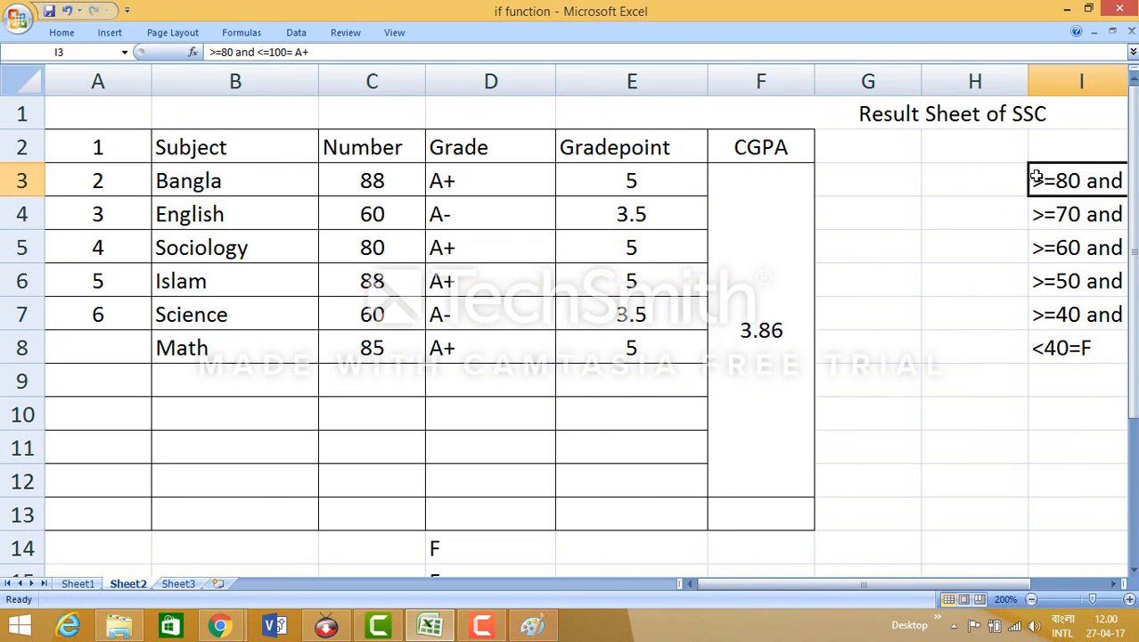
Move the six grading rules from I3:J8 to the block starting at H3.
key(shift+Down)
key(shift+Down)
key(shift+Down)
key(shift+Down)
key(shift+Down)
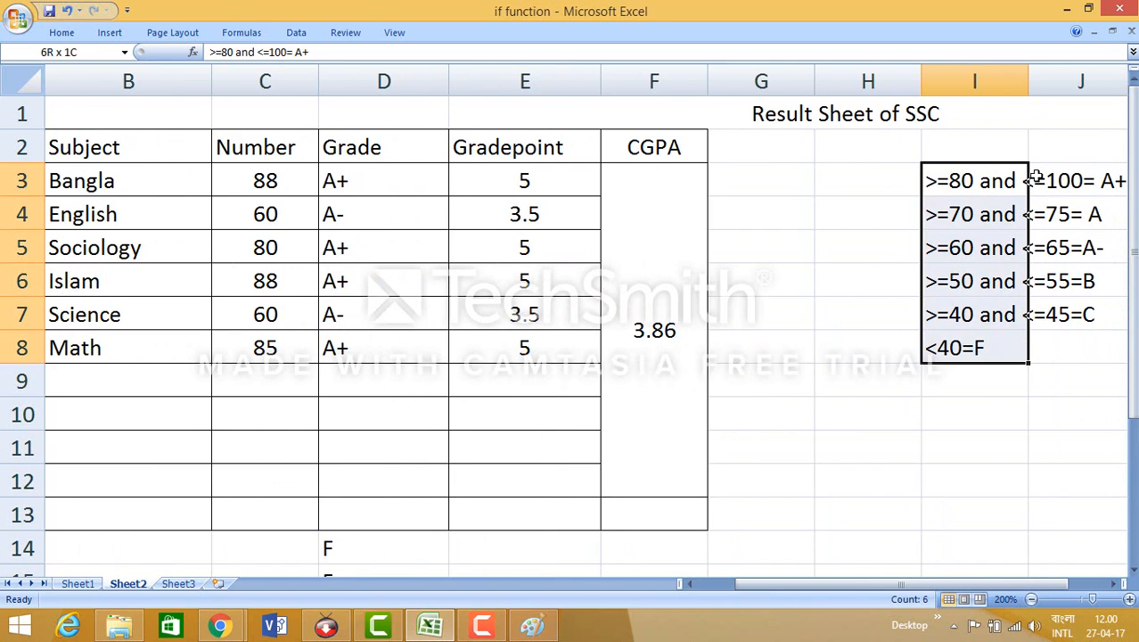
key(shift+Right)
key(shift+Right)
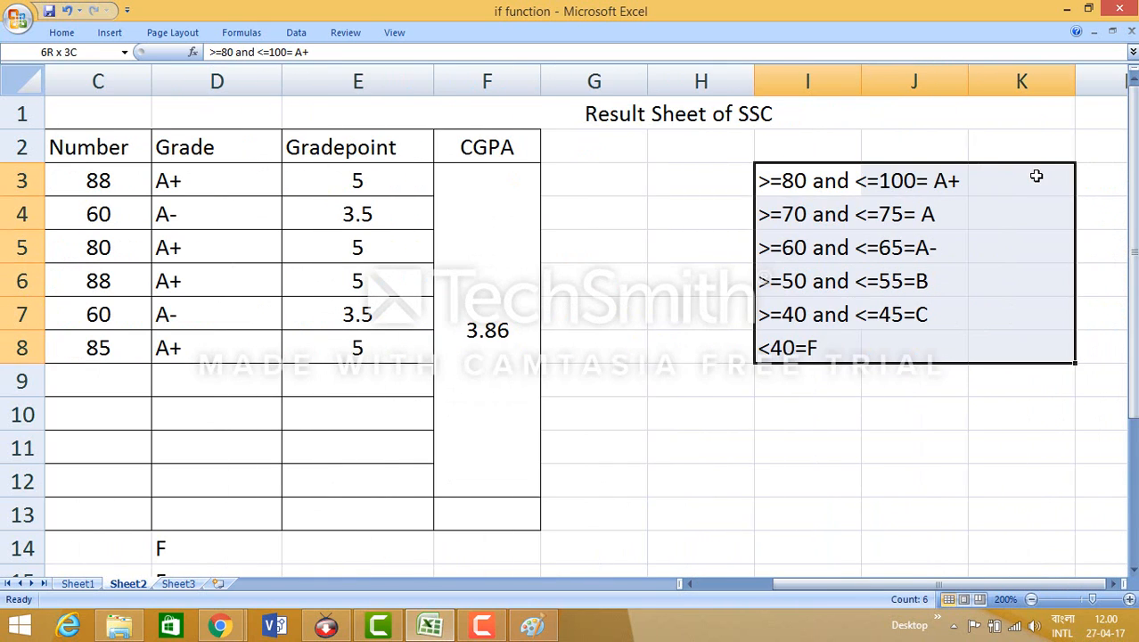
key(shift+Left)
key(ctrl+c)
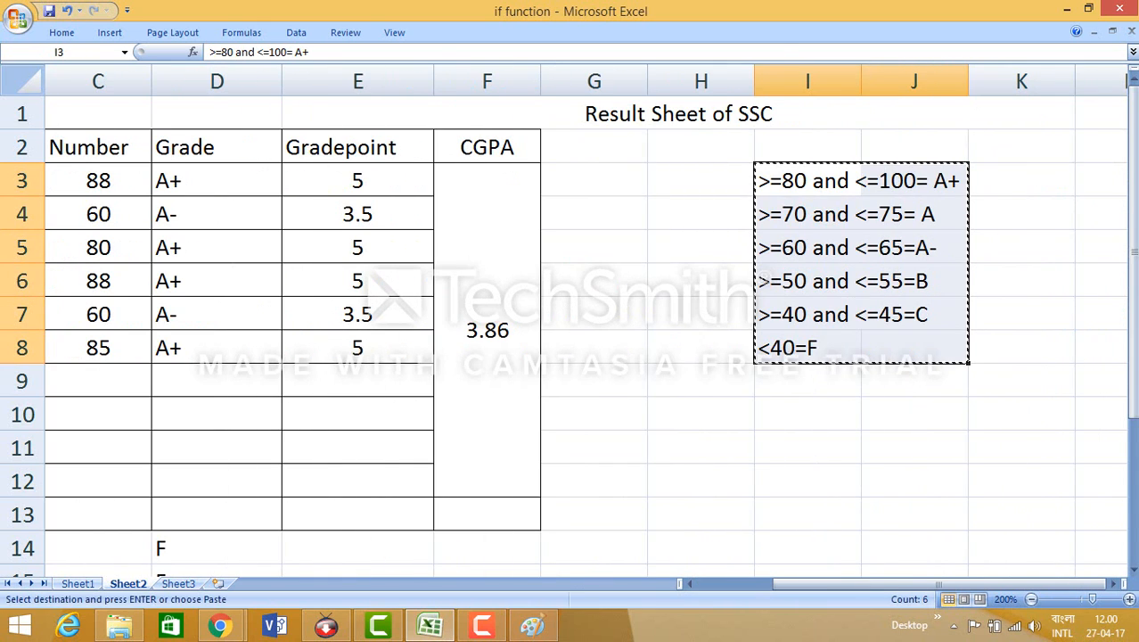
click(683, 172)
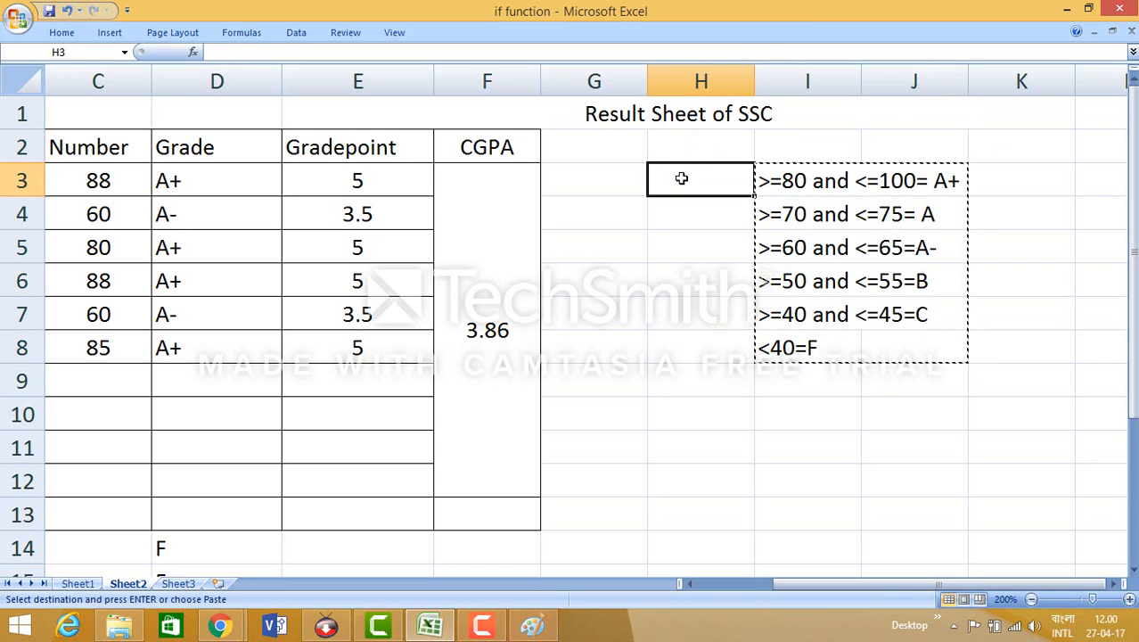
key(Return)
click(928, 336)
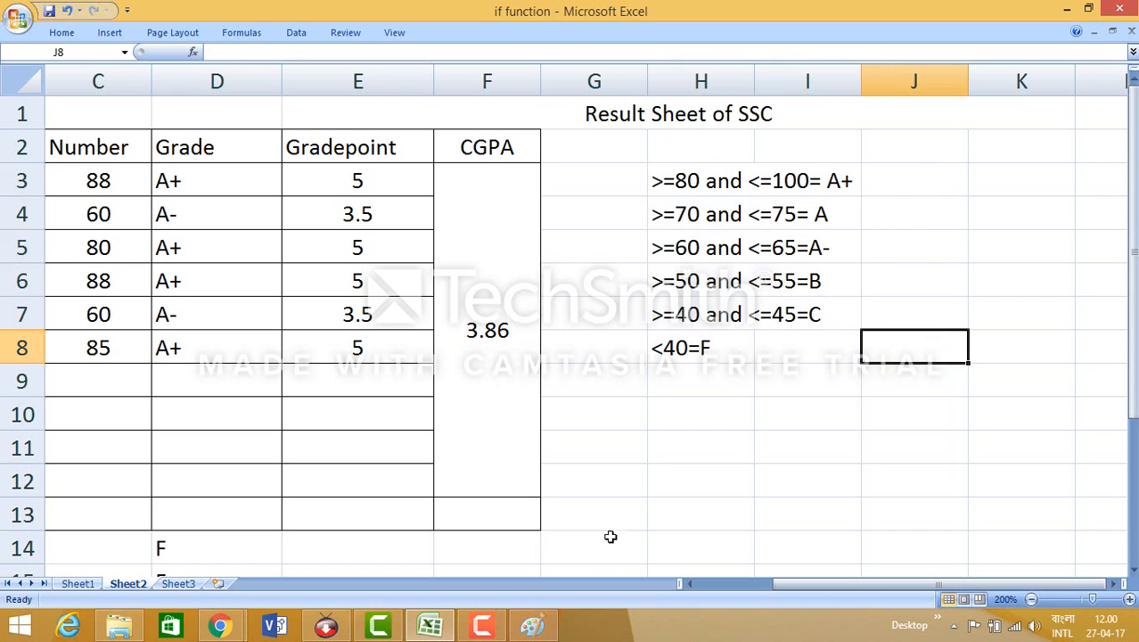
Examine the CGPA formula in F3, highlighting its SUM(E3:E8) part.
drag(802, 587, 740, 591)
click(764, 332)
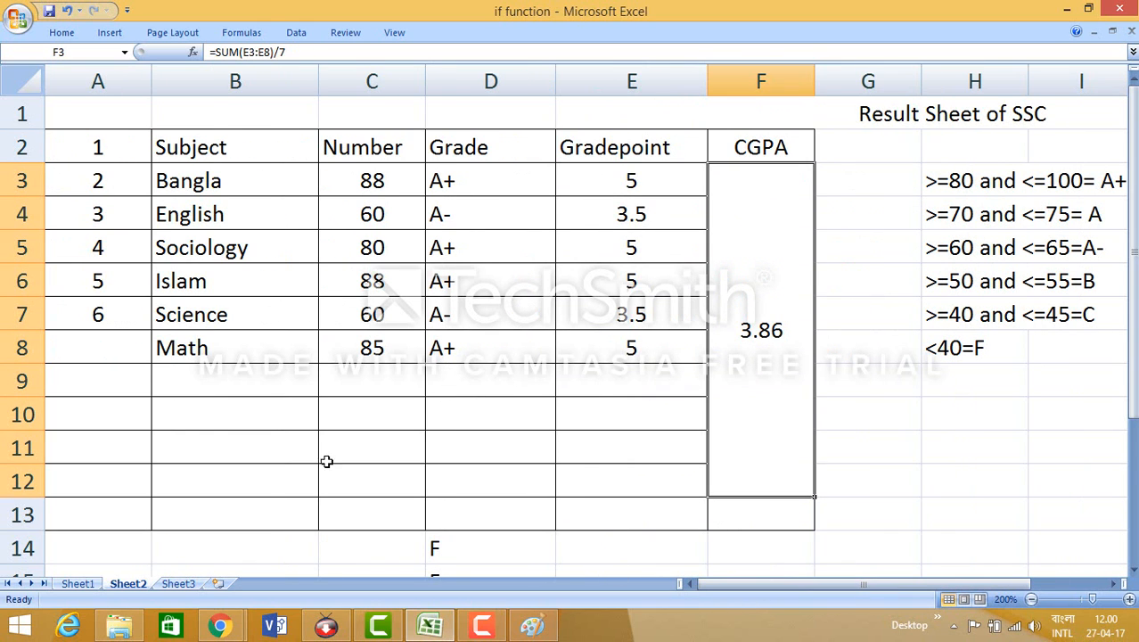
click(231, 52)
drag(211, 52, 276, 54)
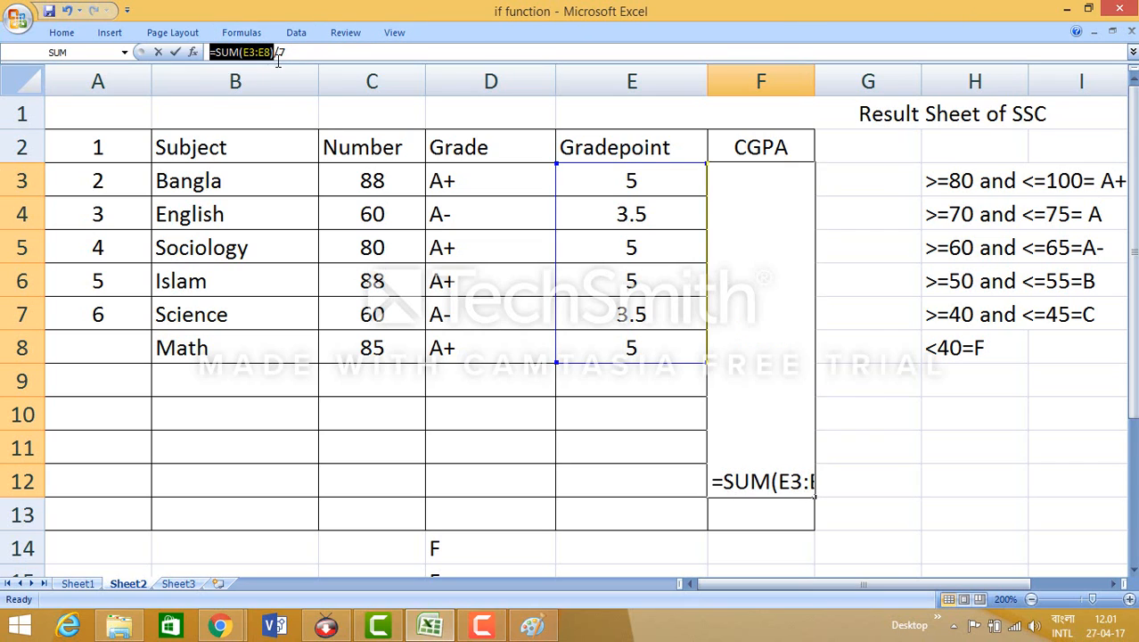
click(396, 36)
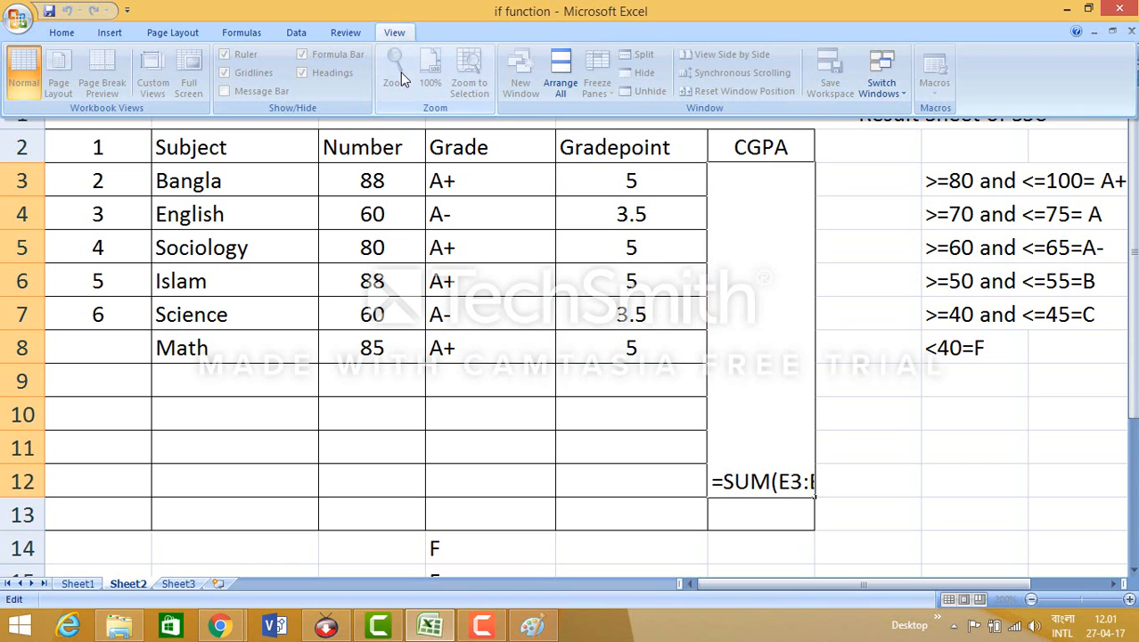
click(492, 219)
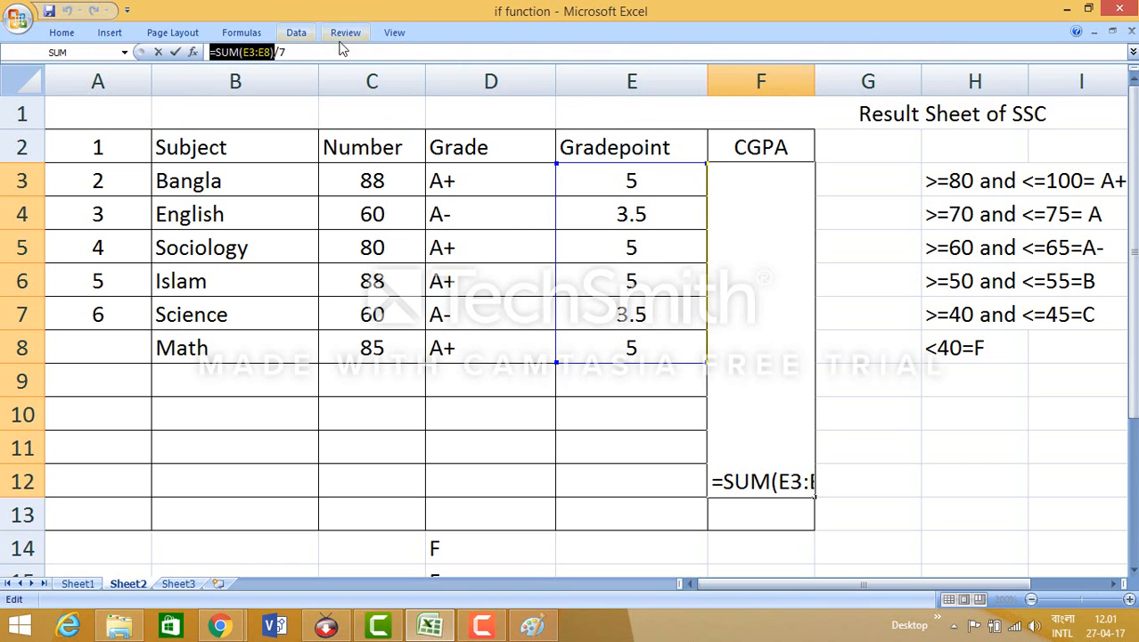
click(395, 33)
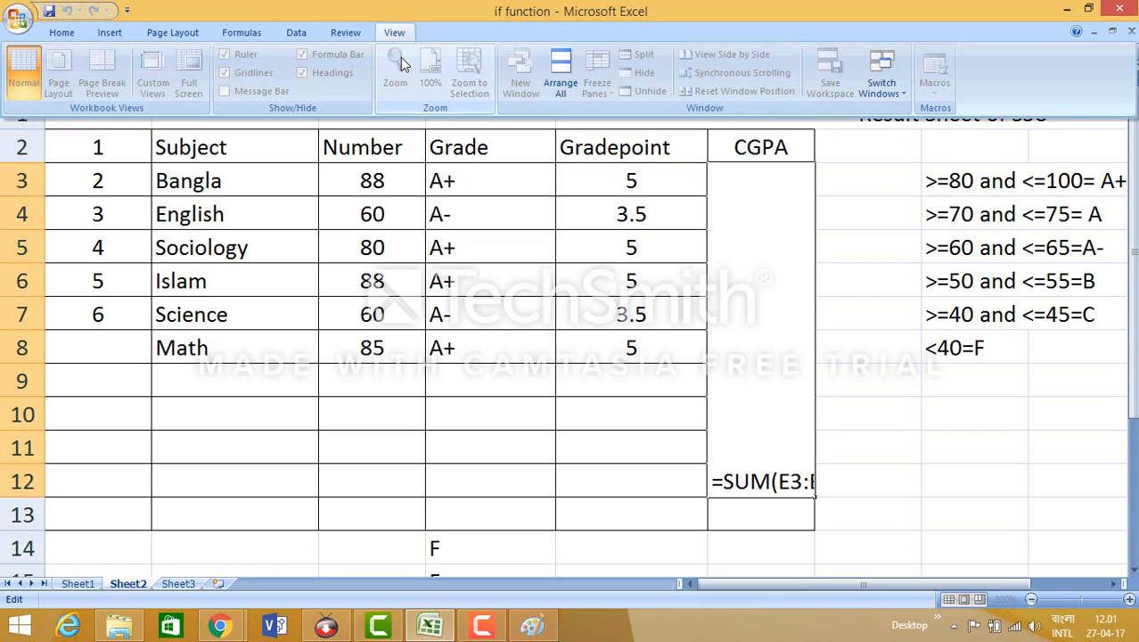
click(361, 250)
click(616, 348)
text(/7)
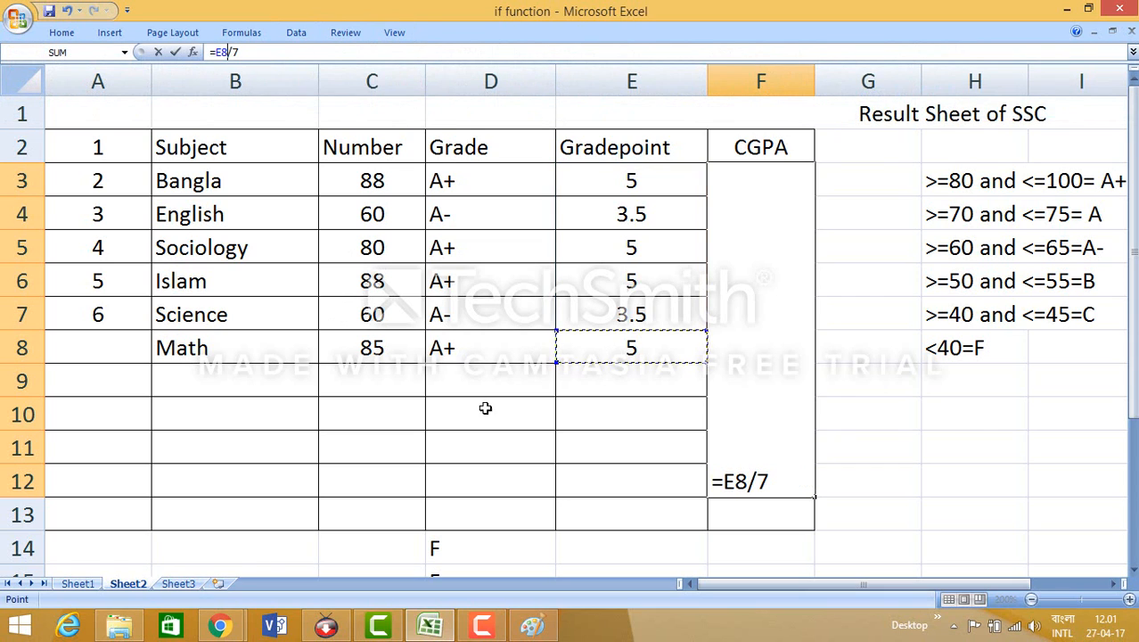
click(405, 437)
click(887, 435)
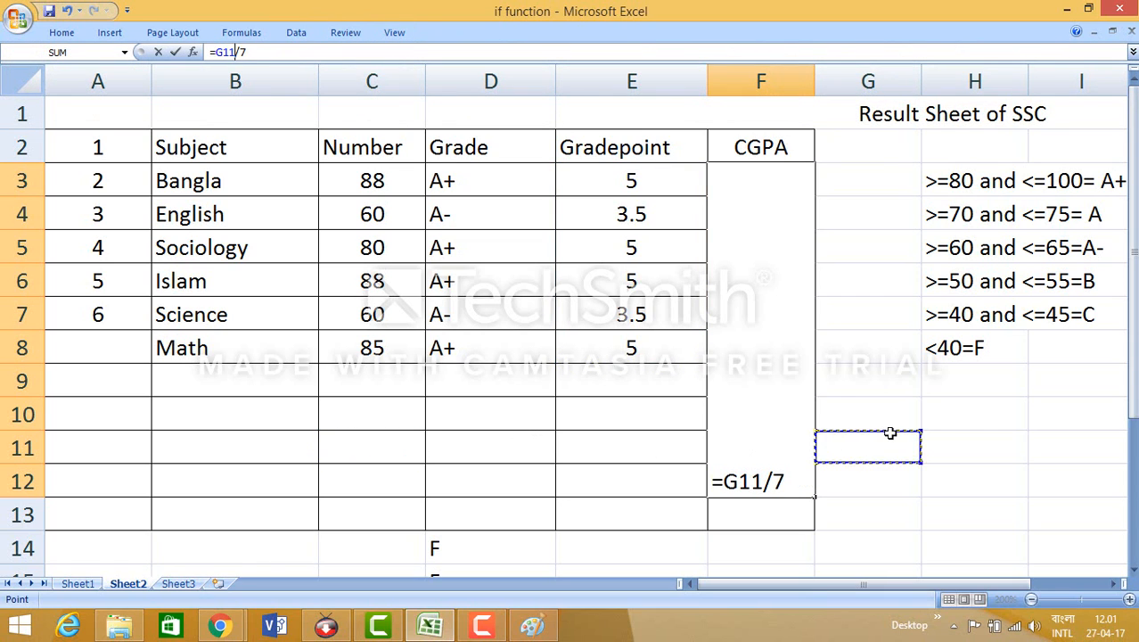
click(1024, 432)
click(1087, 387)
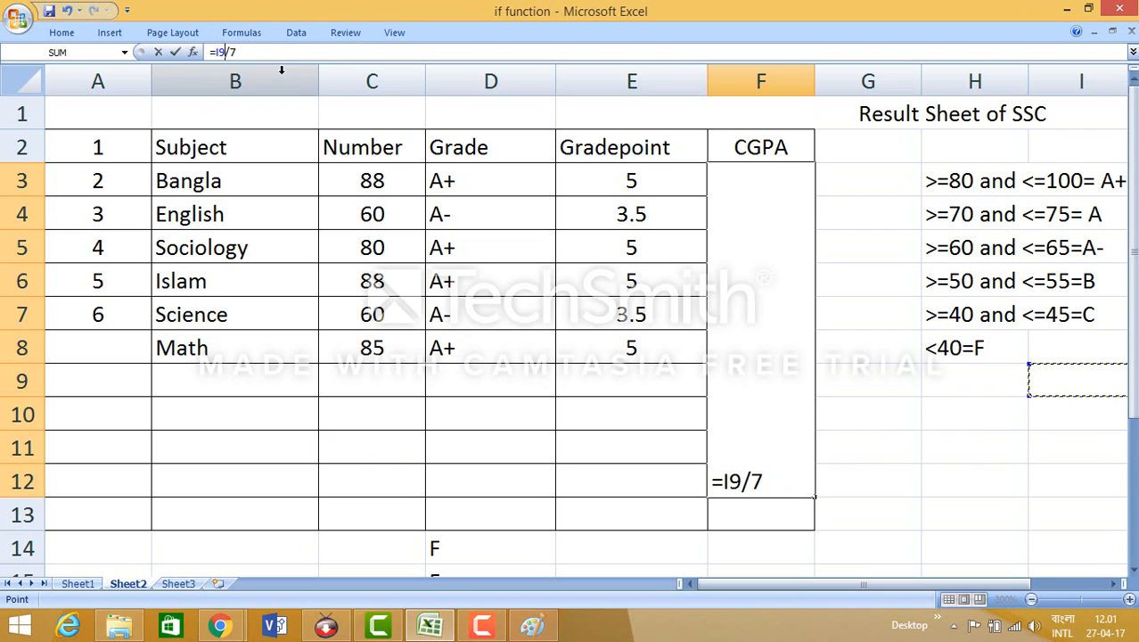
Try to restore the CGPA formula by undoing and redoing the accidental cell reference changes.
key(ctrl+z)
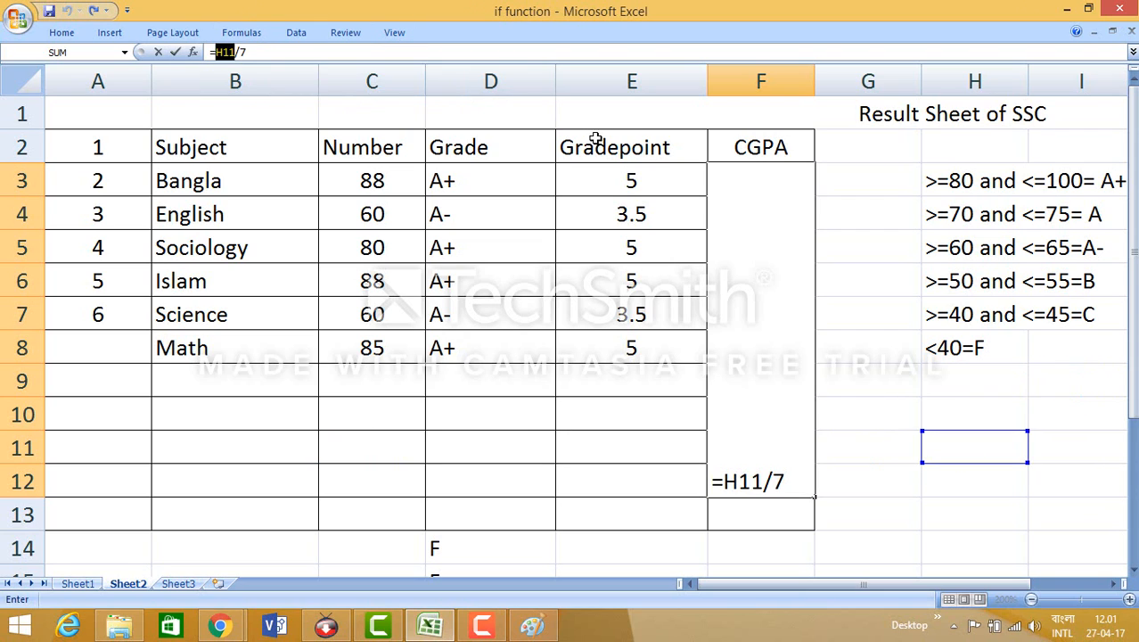
key(ctrl+y)
key(ctrl+z)
key(ctrl+y)
key(ctrl+z)
key(ctrl+y)
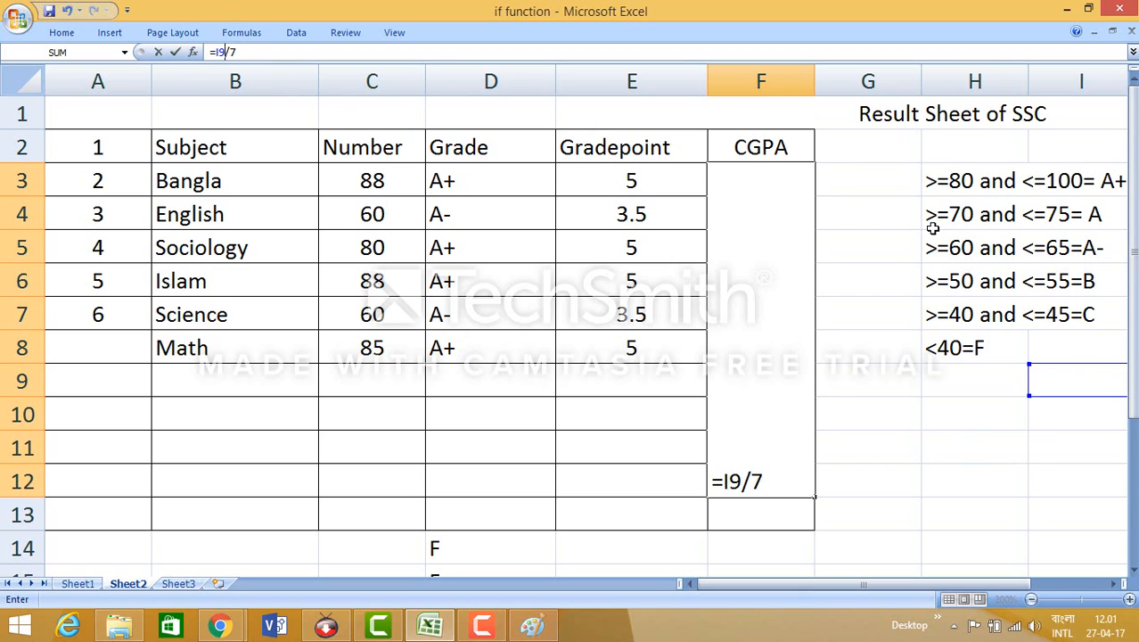
key(ctrl+z)
Clear the whole formula from the merged CGPA cell F3.
drag(268, 51, 202, 54)
key(Delete)
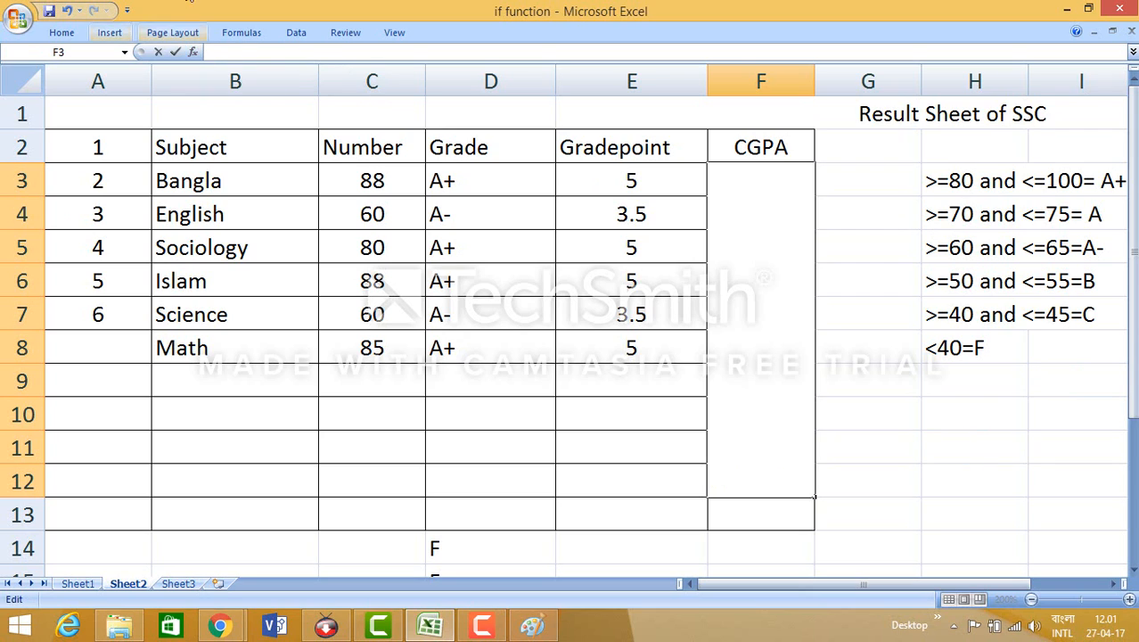
click(979, 439)
click(879, 393)
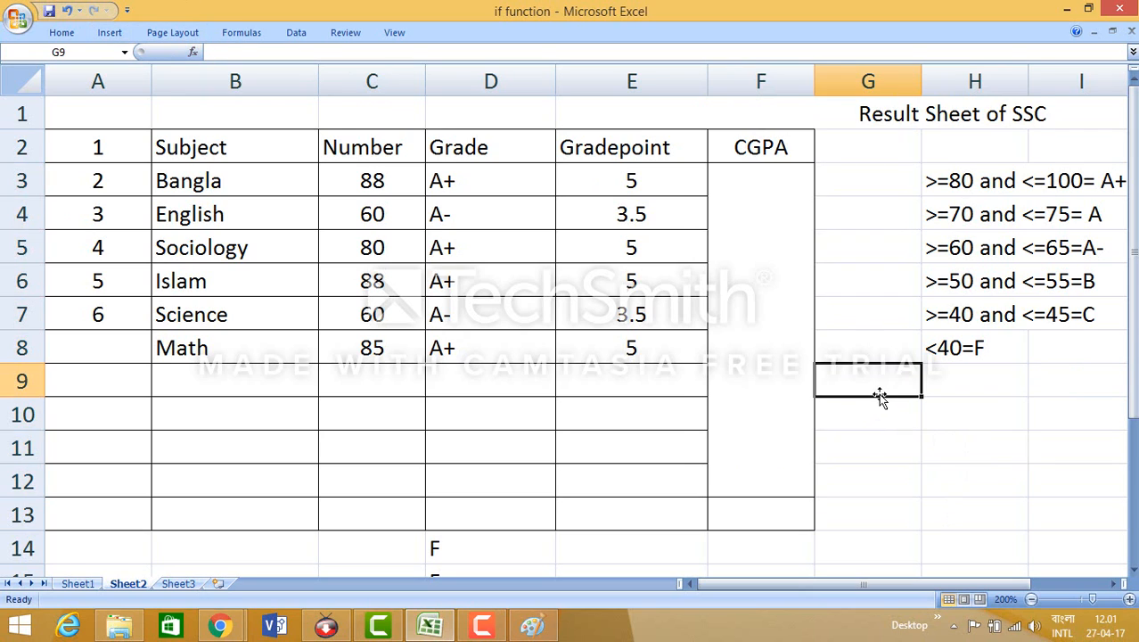
Calculate the CGPA in F3 with the formula =sum(E3:E8)/6.
click(760, 260)
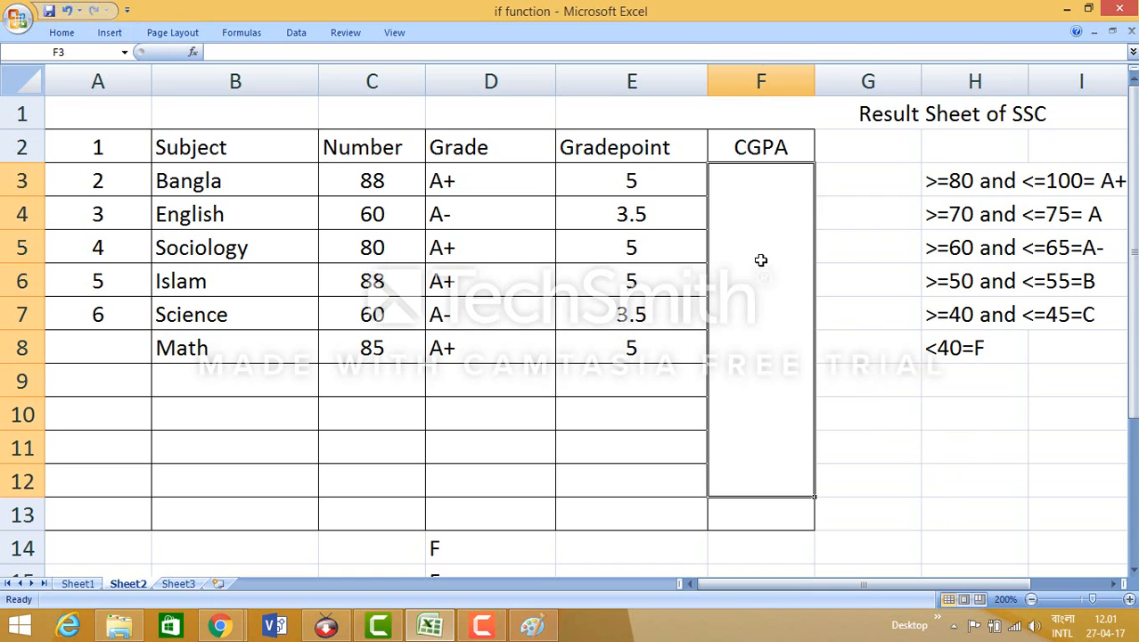
text(=)
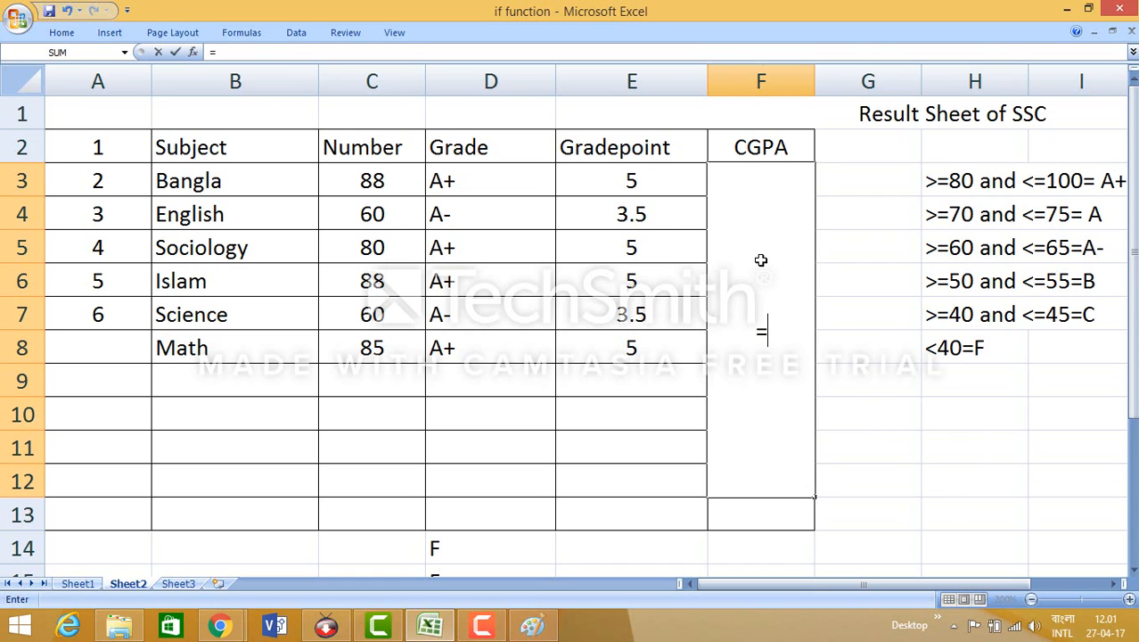
click(615, 173)
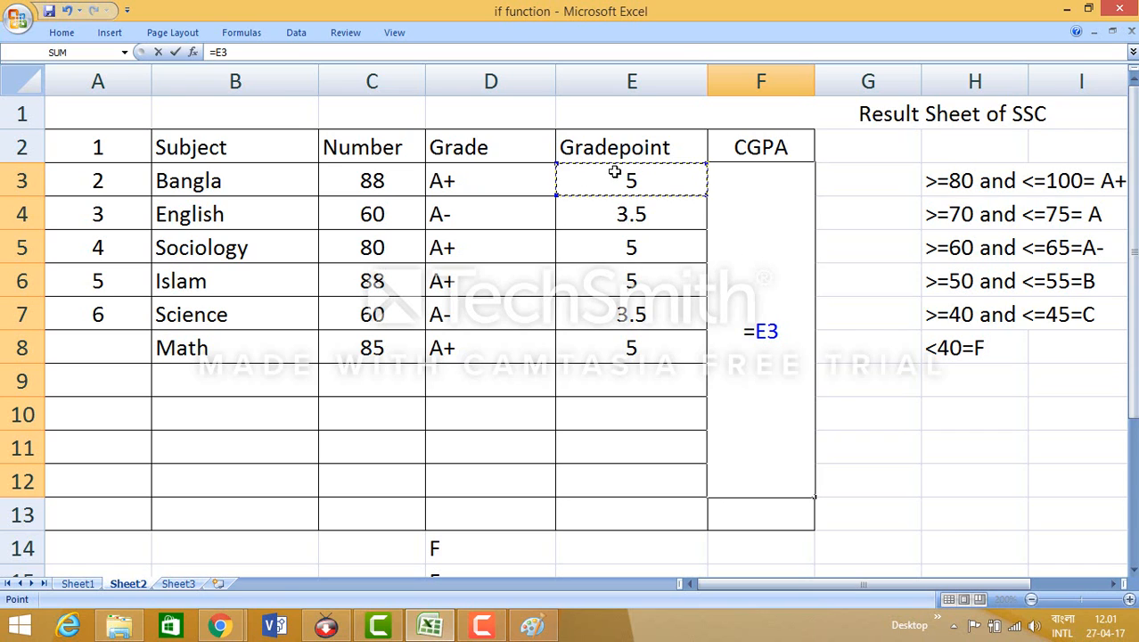
key(BackSpace)
key(BackSpace)
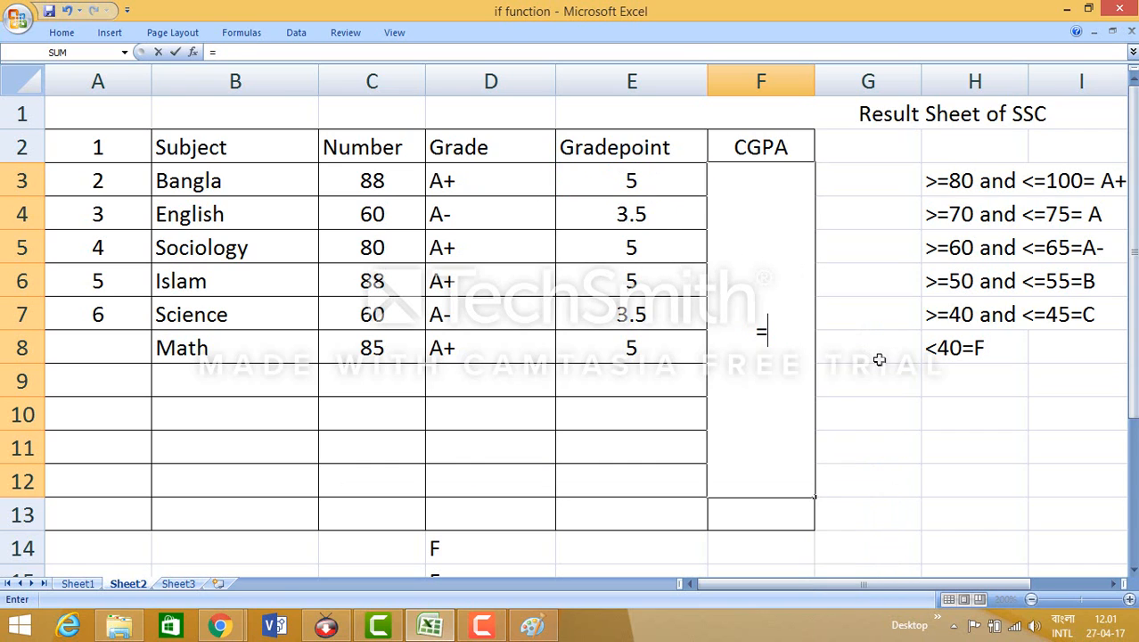
text(sum)
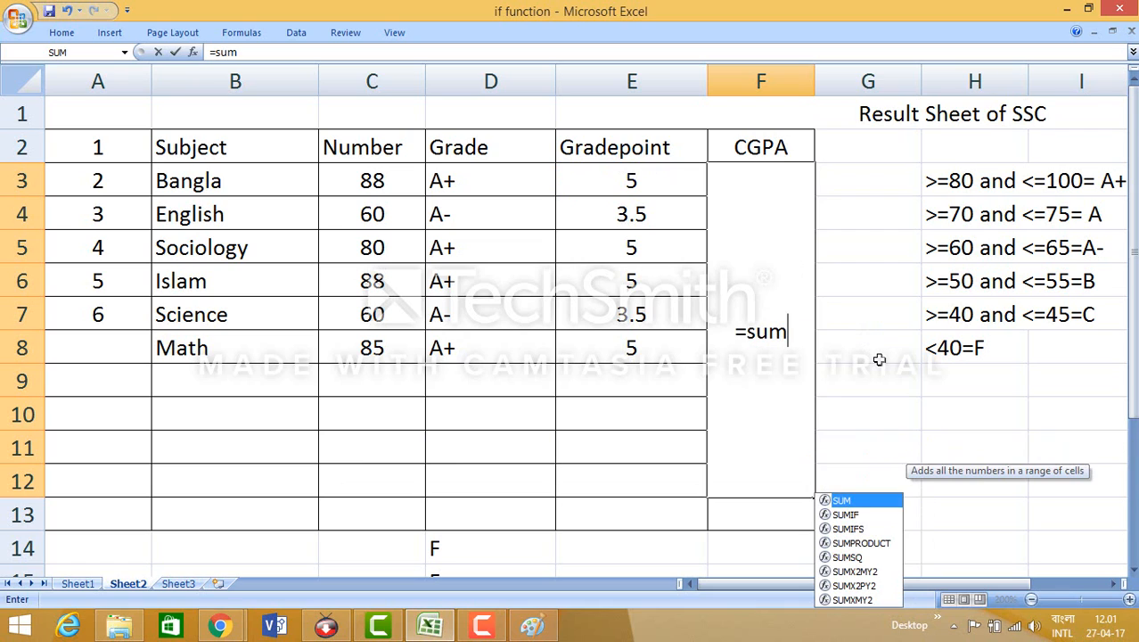
text(()
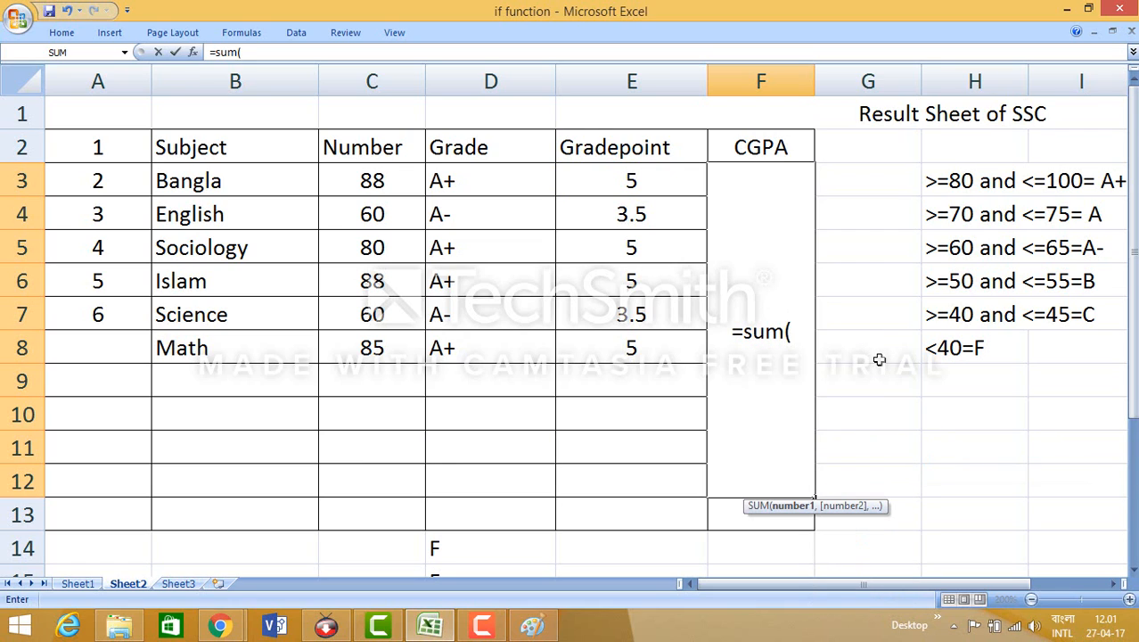
drag(622, 180, 629, 344)
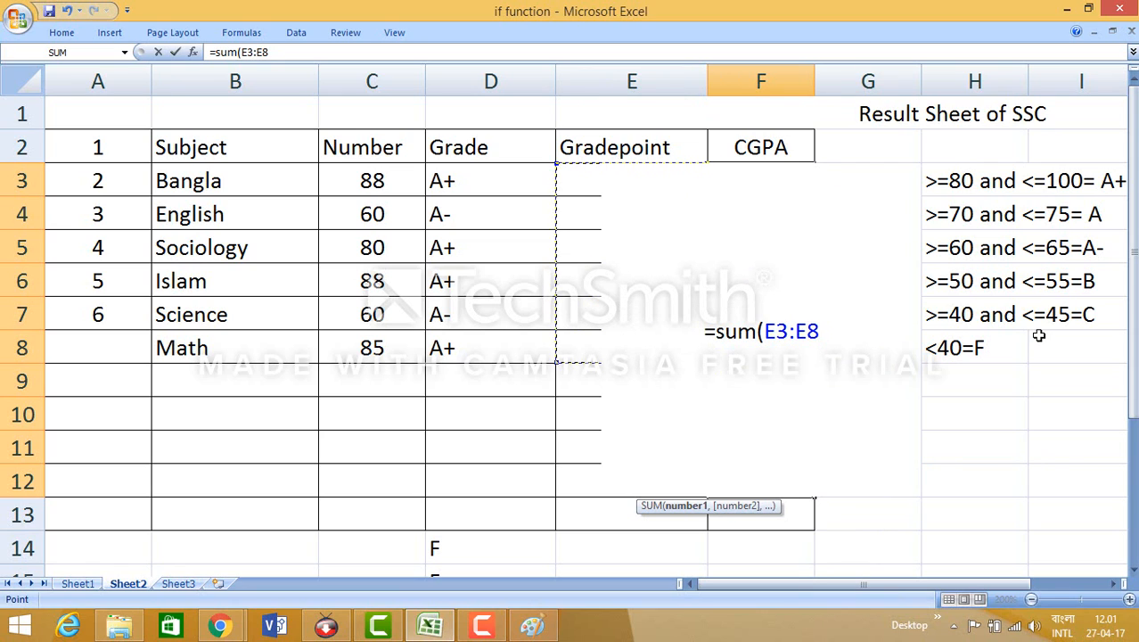
text())
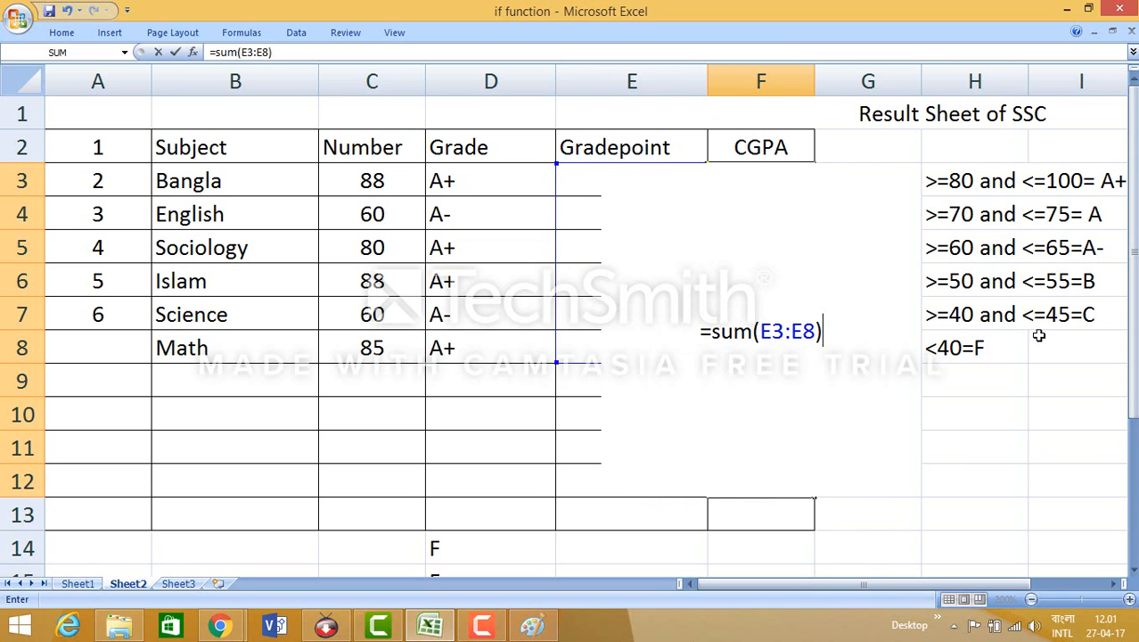
text(/)
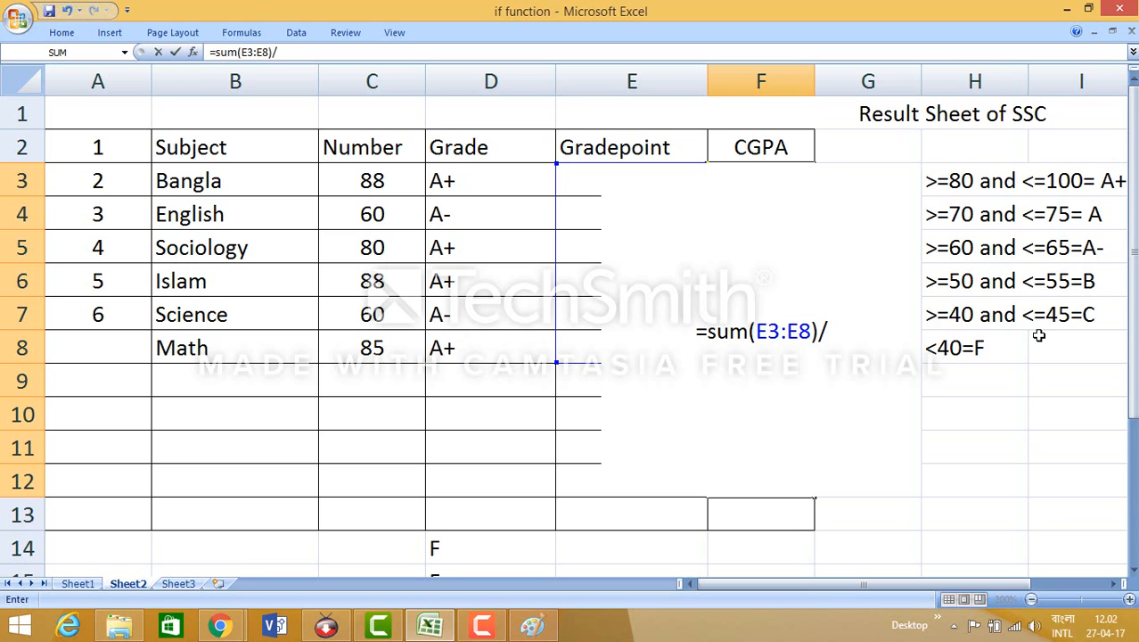
text(6)
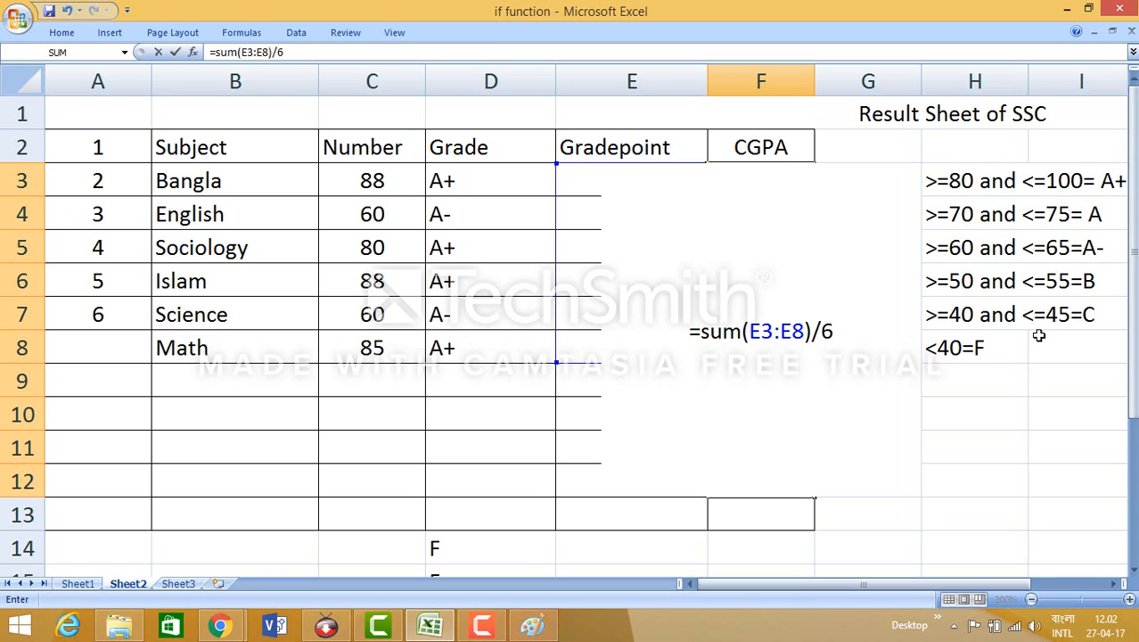
key(Return)
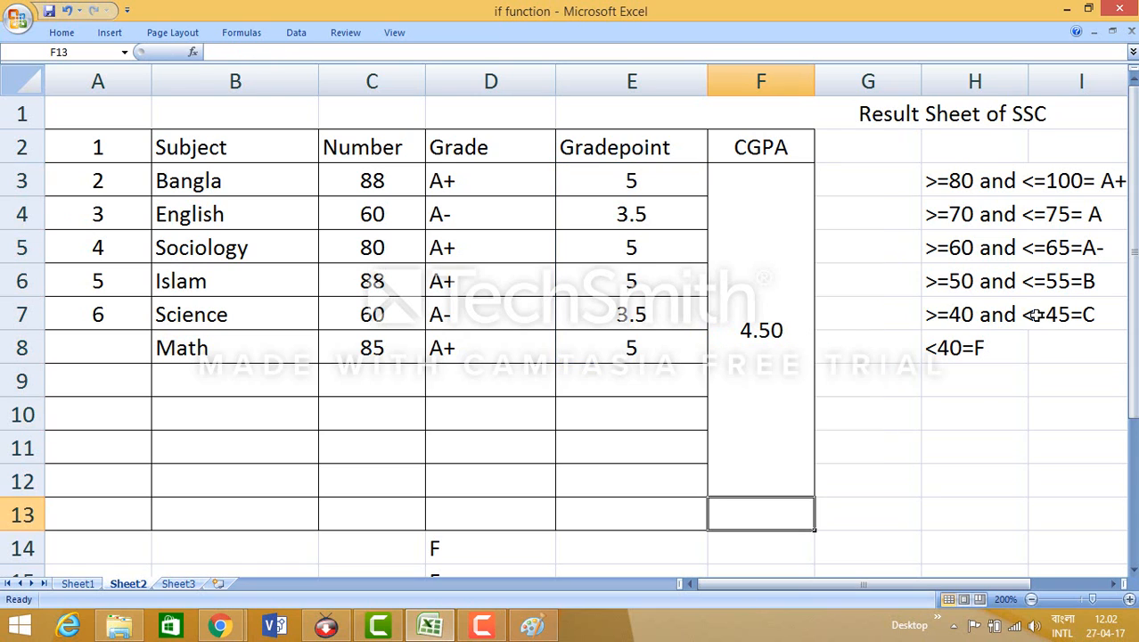
click(794, 352)
click(851, 352)
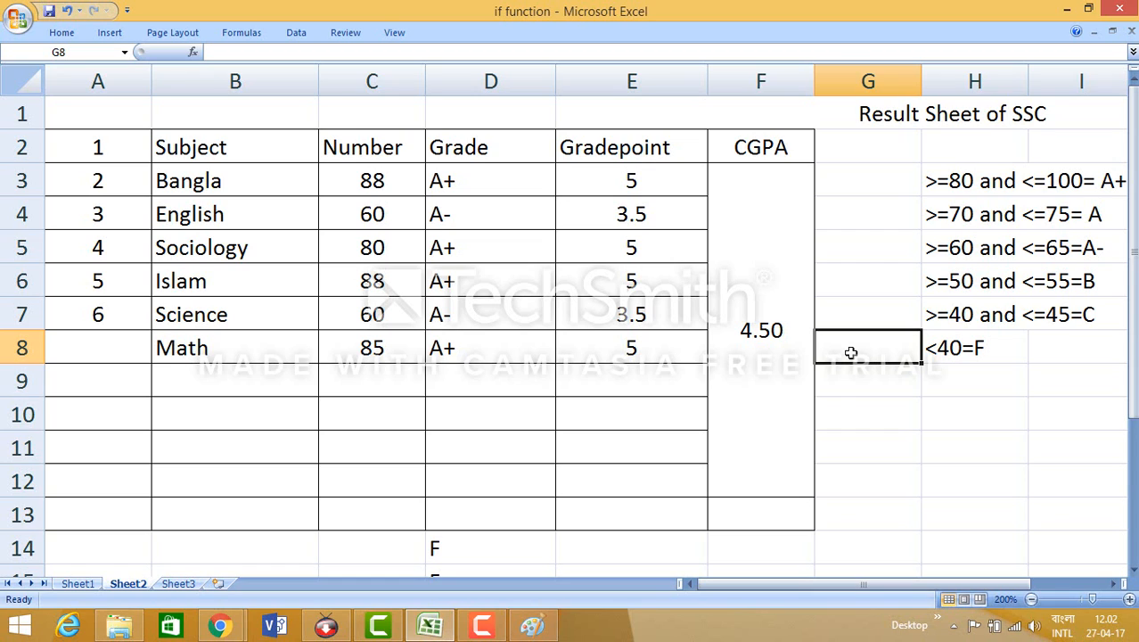
Increase the number format of the merged CGPA cell F3 to three decimal places.
click(768, 325)
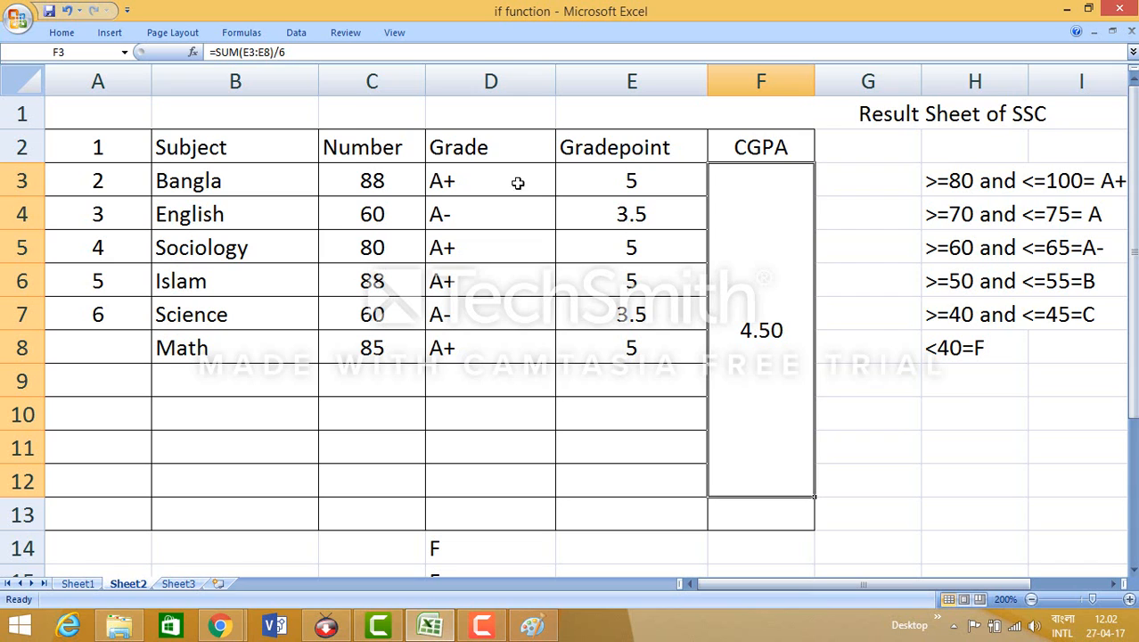
click(64, 33)
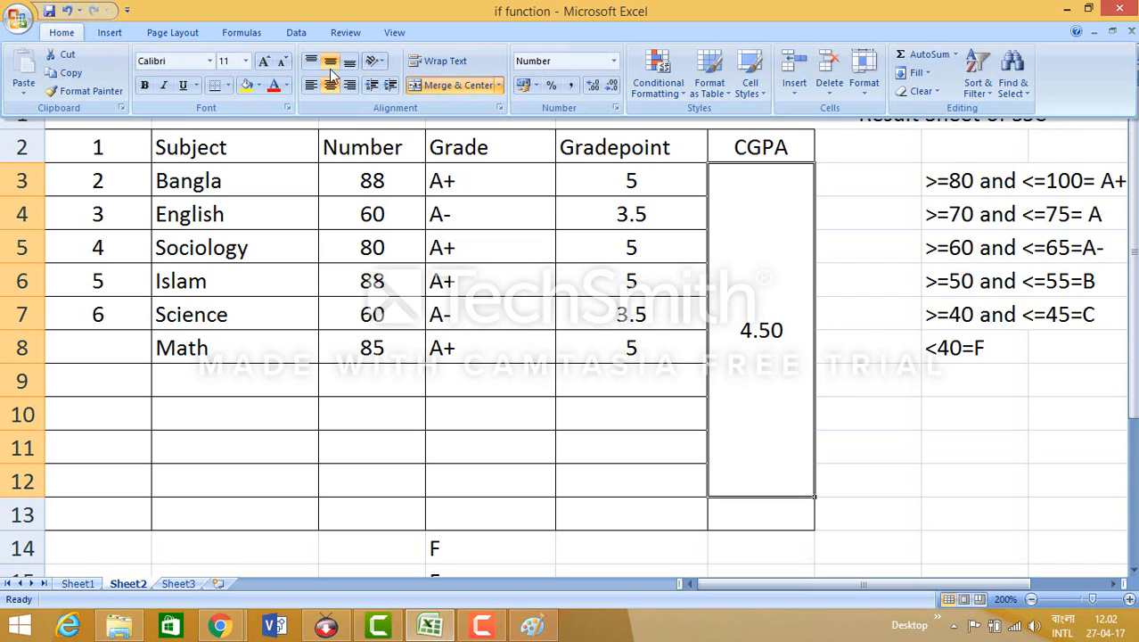
click(592, 85)
click(590, 81)
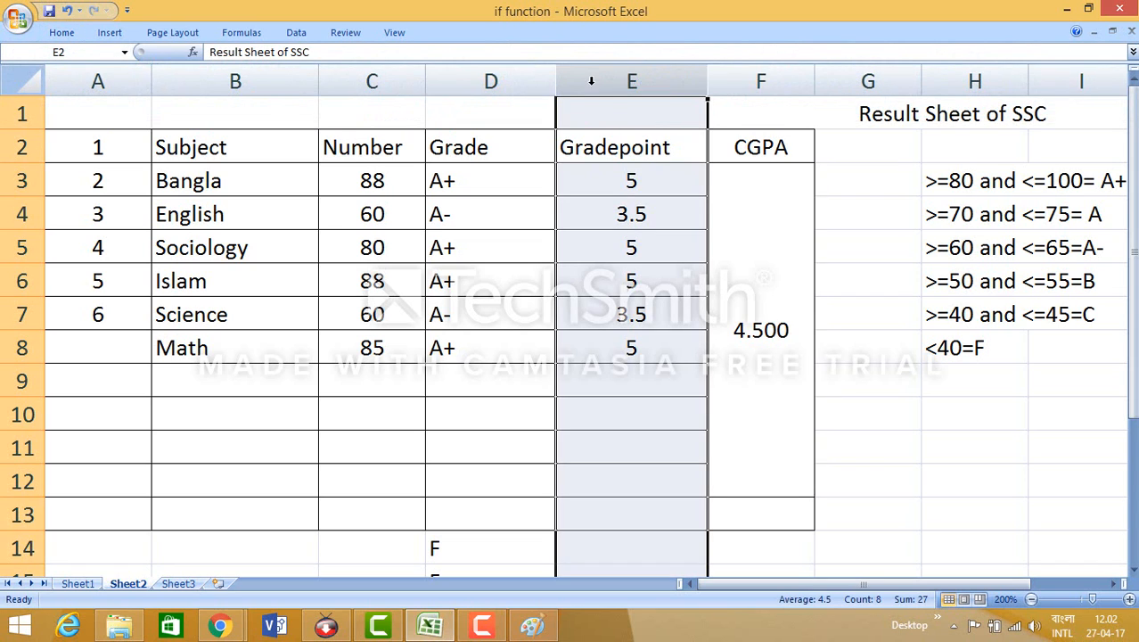
click(61, 33)
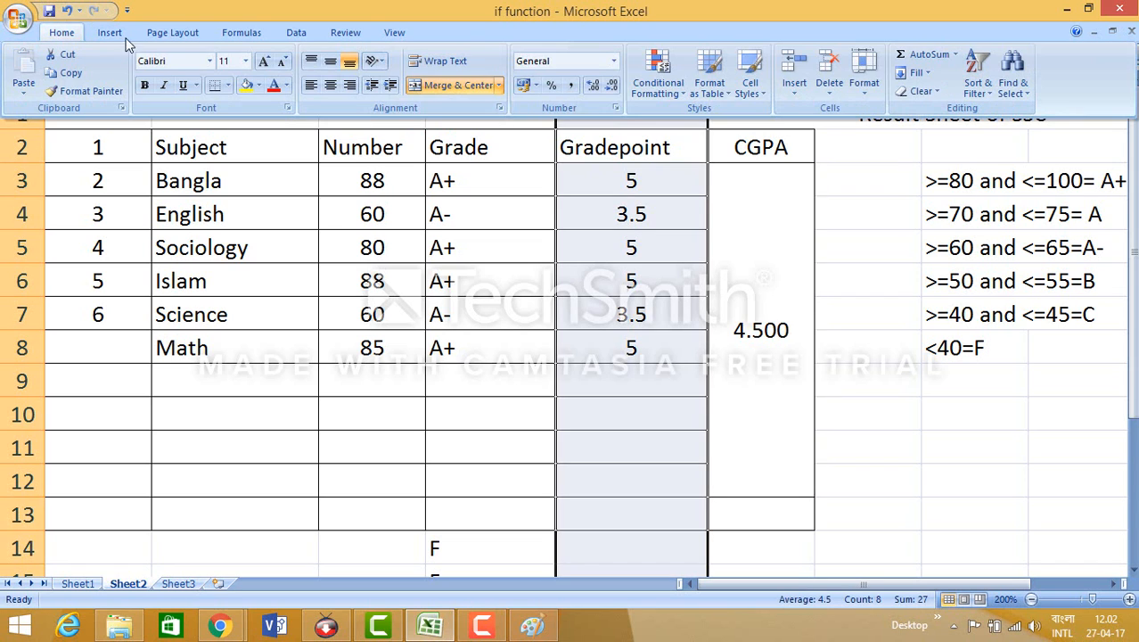
click(595, 80)
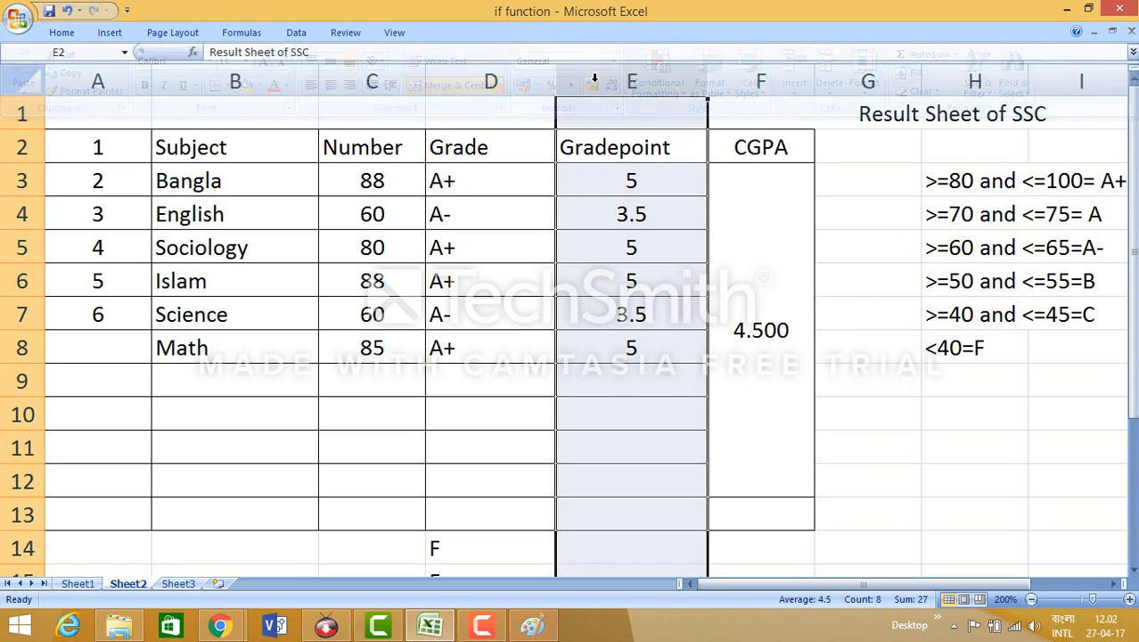
click(62, 33)
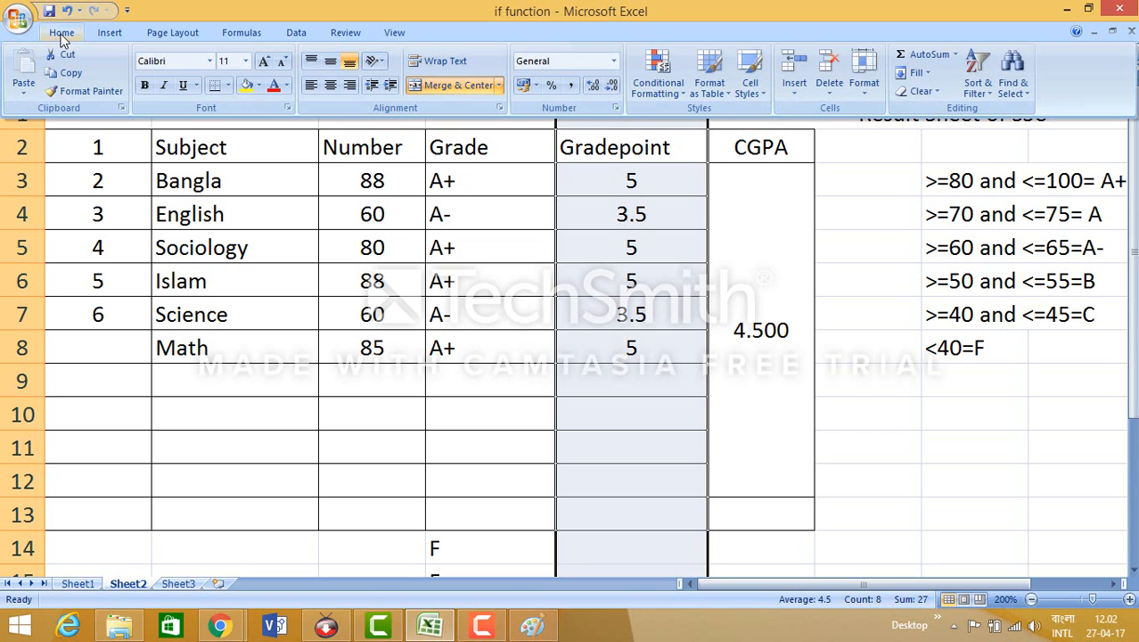
click(614, 93)
Increase the CGPA display in F3 to four decimal places.
click(762, 318)
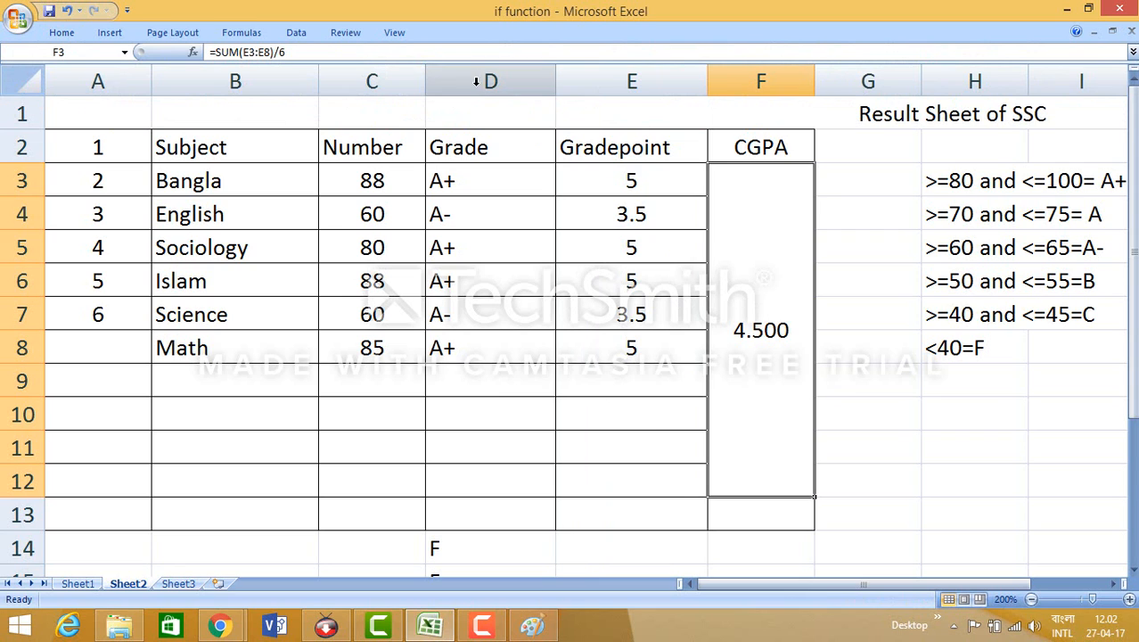
click(62, 33)
click(593, 84)
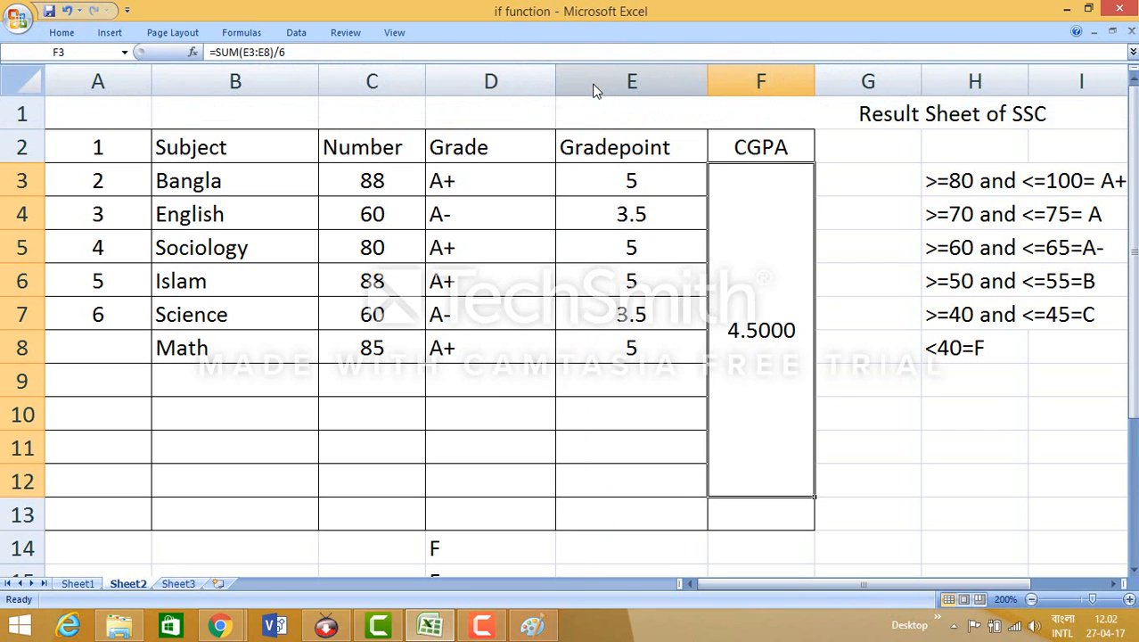
Reduce the CGPA display in F3 to two decimal places.
click(64, 34)
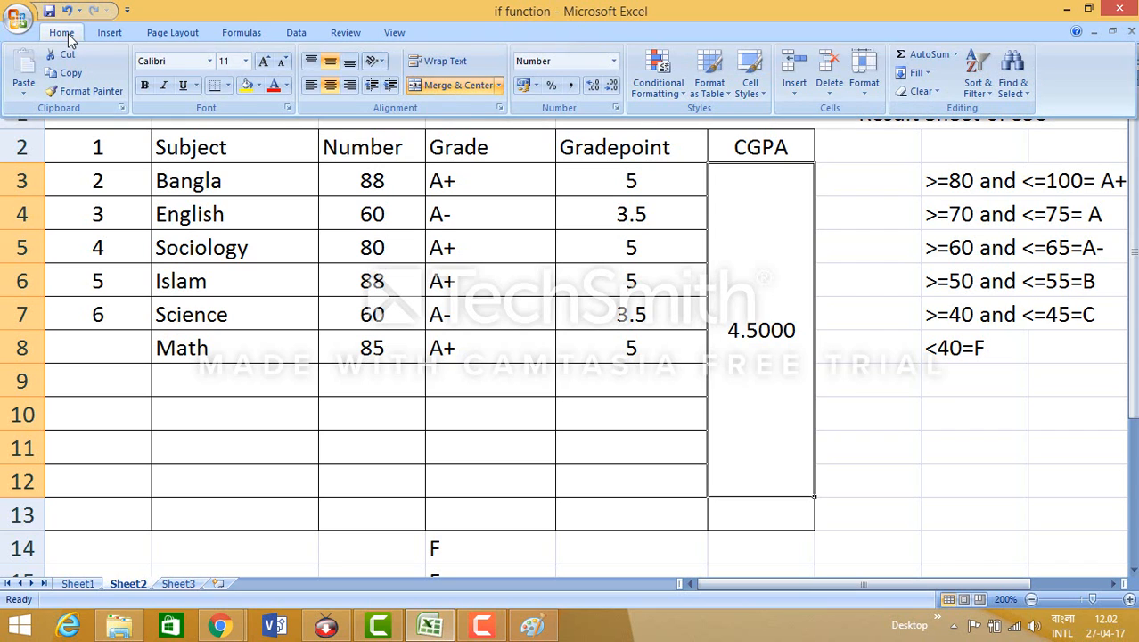
click(611, 85)
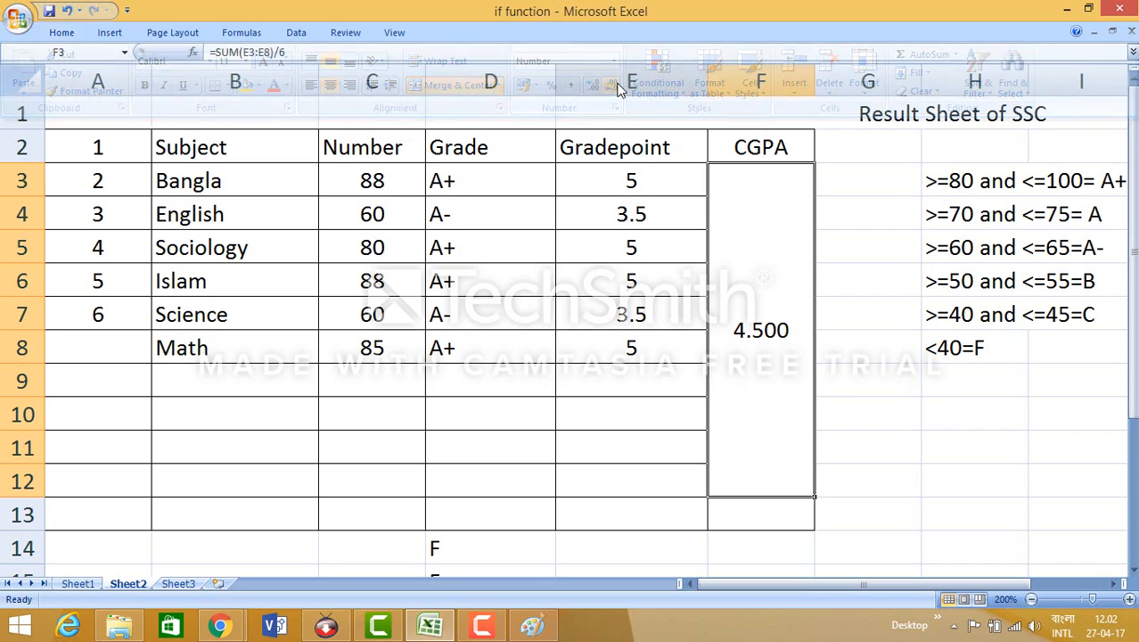
click(61, 34)
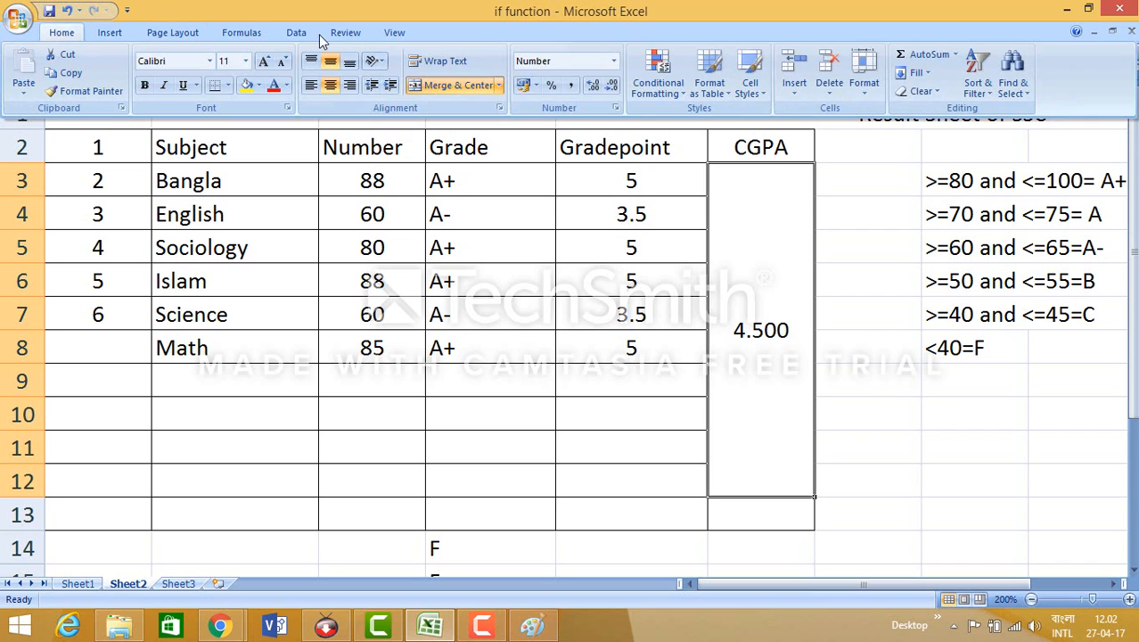
click(613, 88)
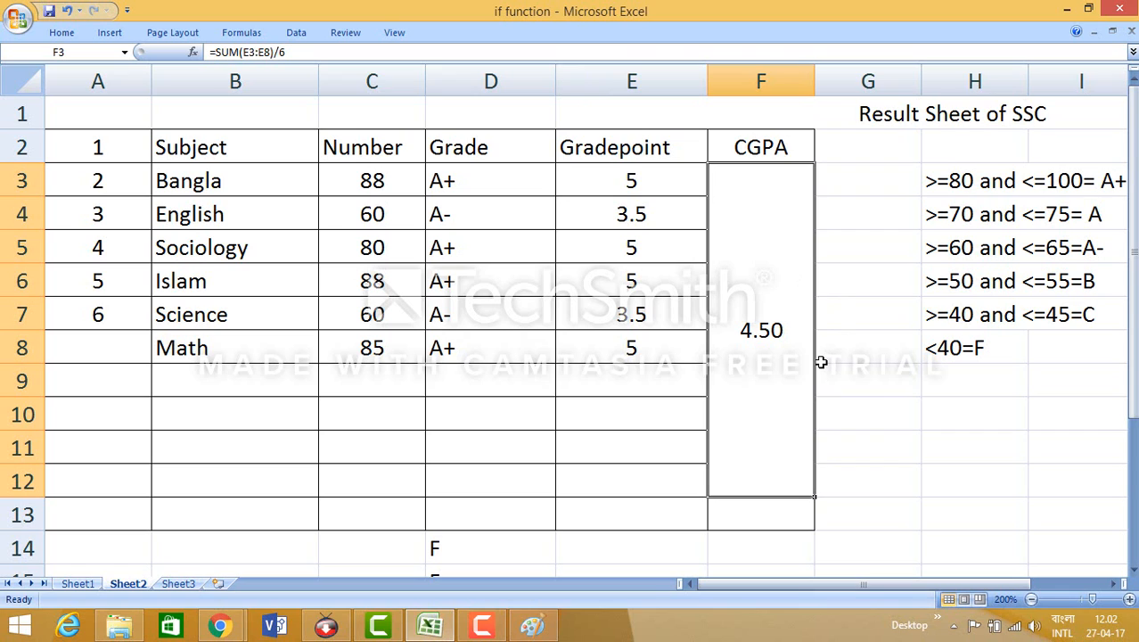
click(895, 408)
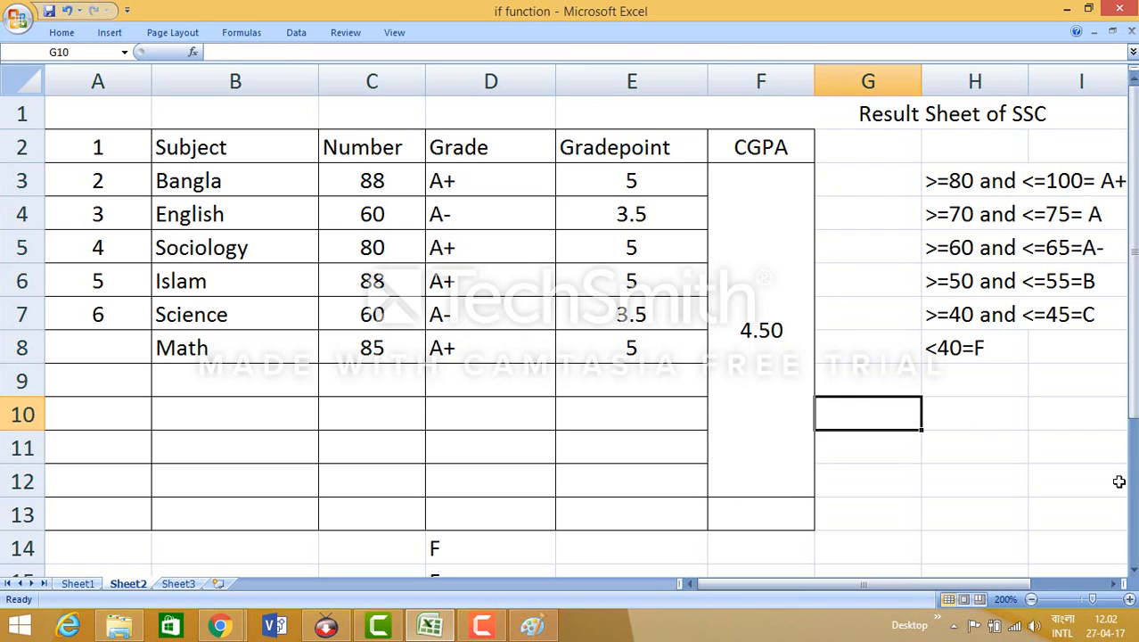
Undo the F3 changes back to the formula =SUM(E3:E8)/7 and move the grading rules back to start in column H.
key(ctrl+z)
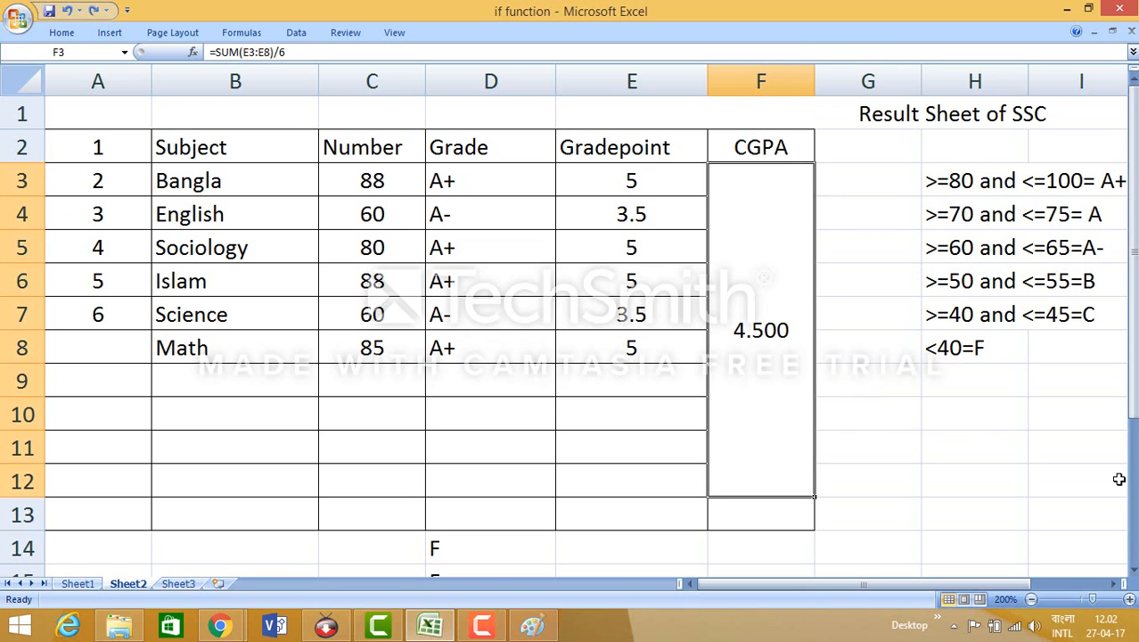
key(ctrl+z)
key(ctrl+y)
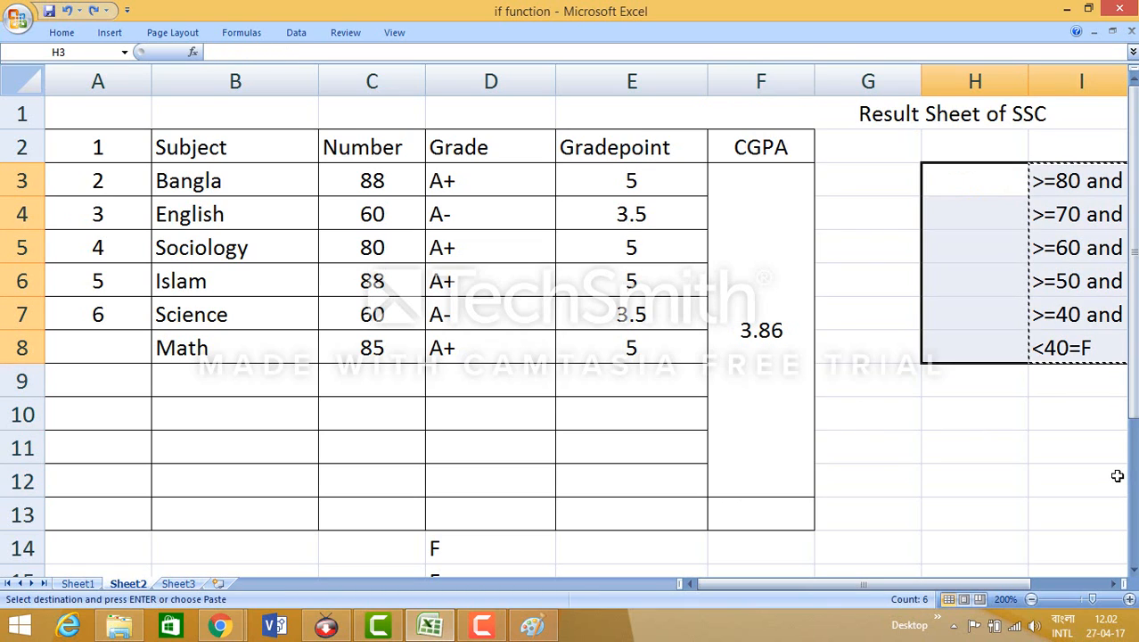
key(Return)
click(1003, 473)
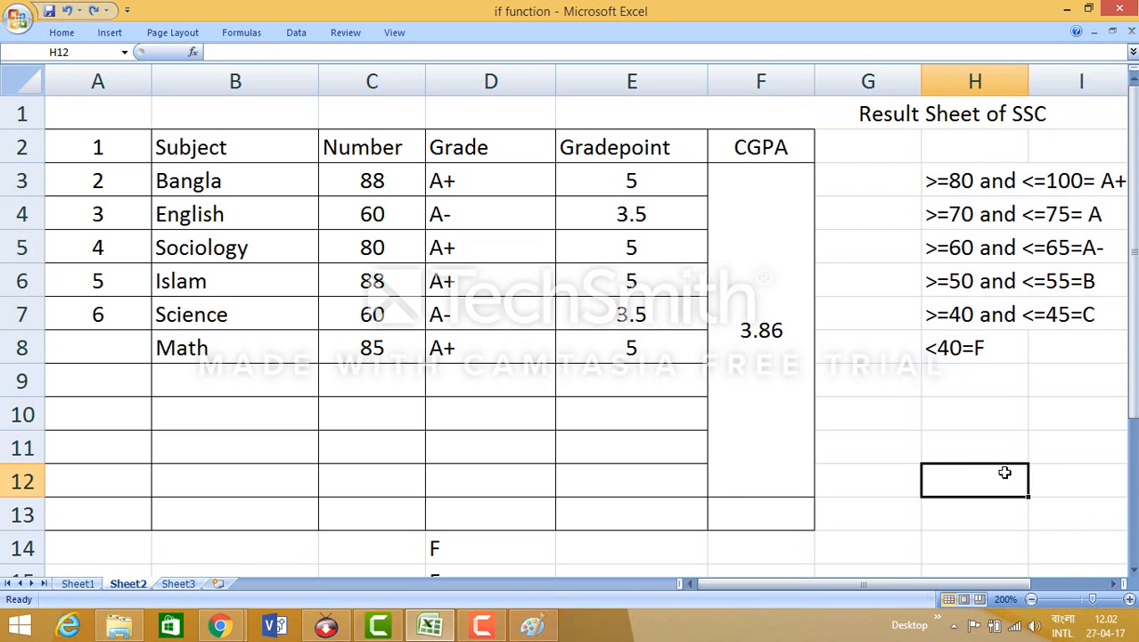
Show the recalculated CGPA in F3 with three and finally four decimal places.
click(768, 331)
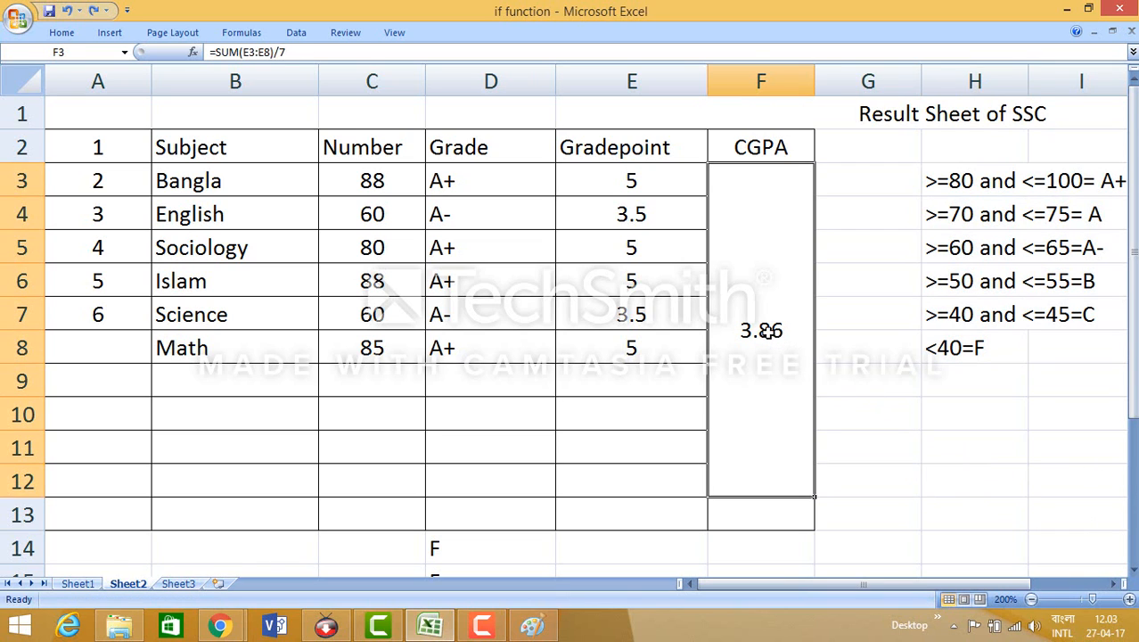
click(64, 34)
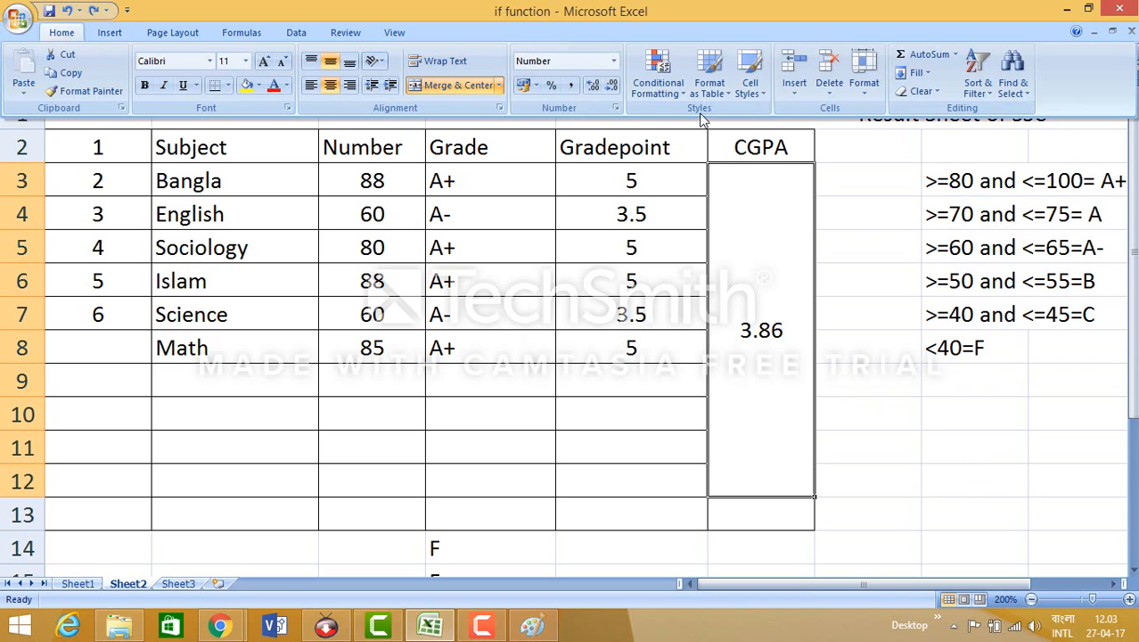
click(594, 87)
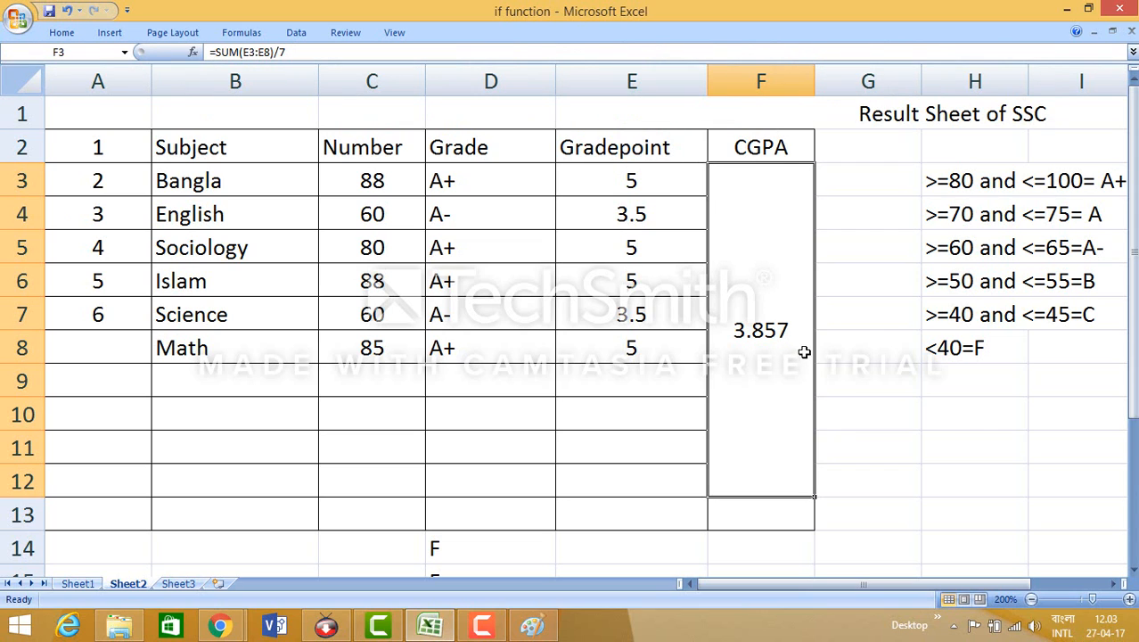
click(57, 35)
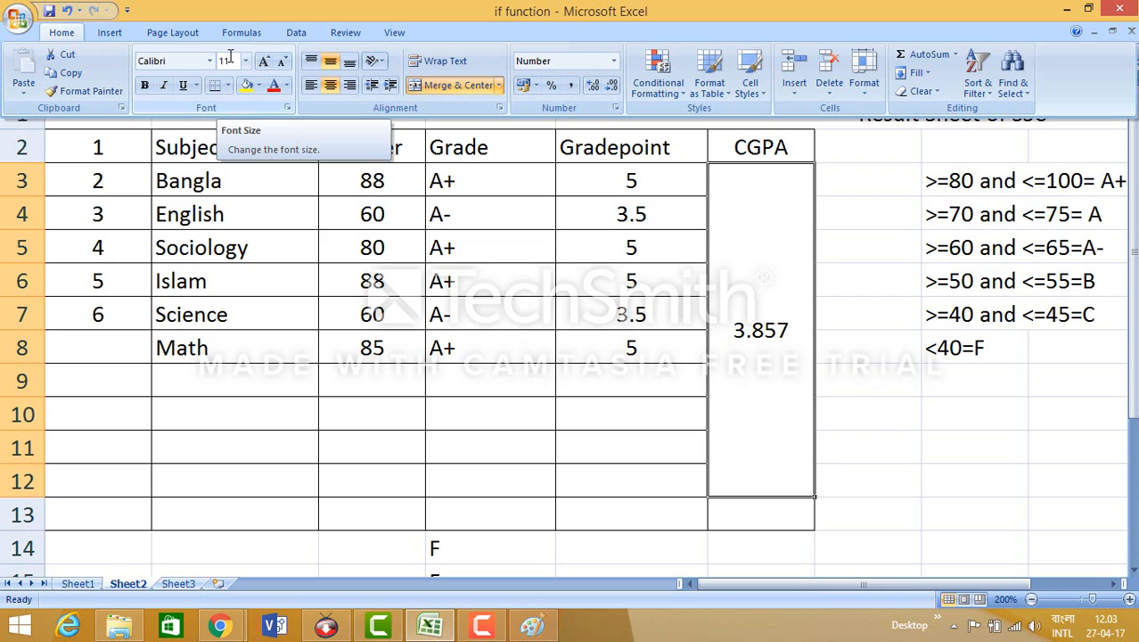
click(593, 85)
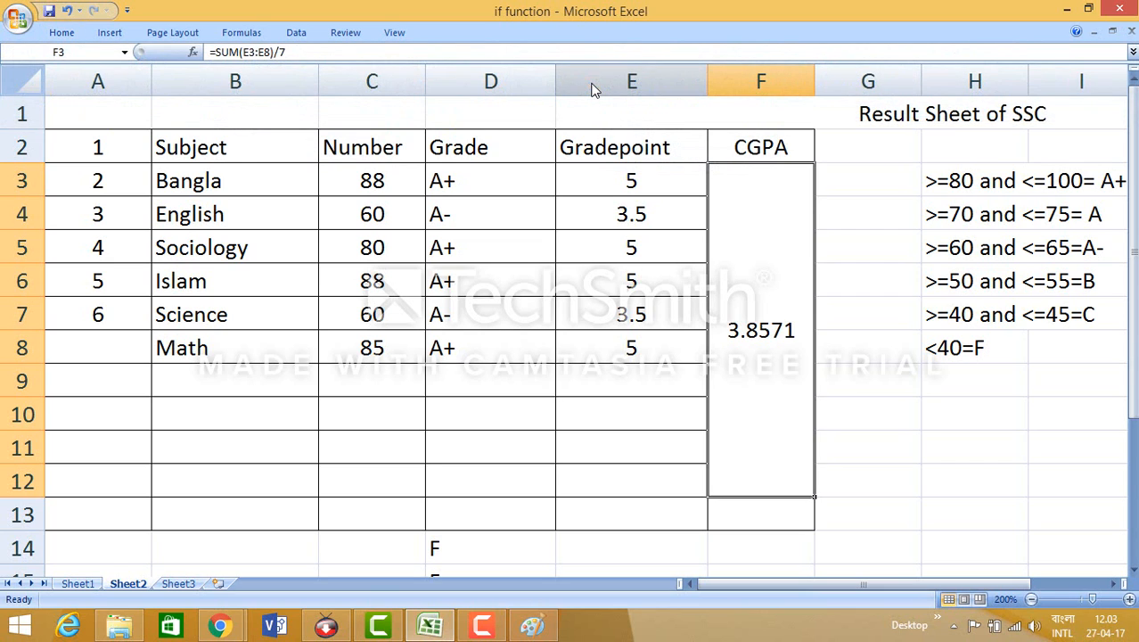
Reduce the CGPA in F3 back to two decimal places and inspect its formula.
click(62, 32)
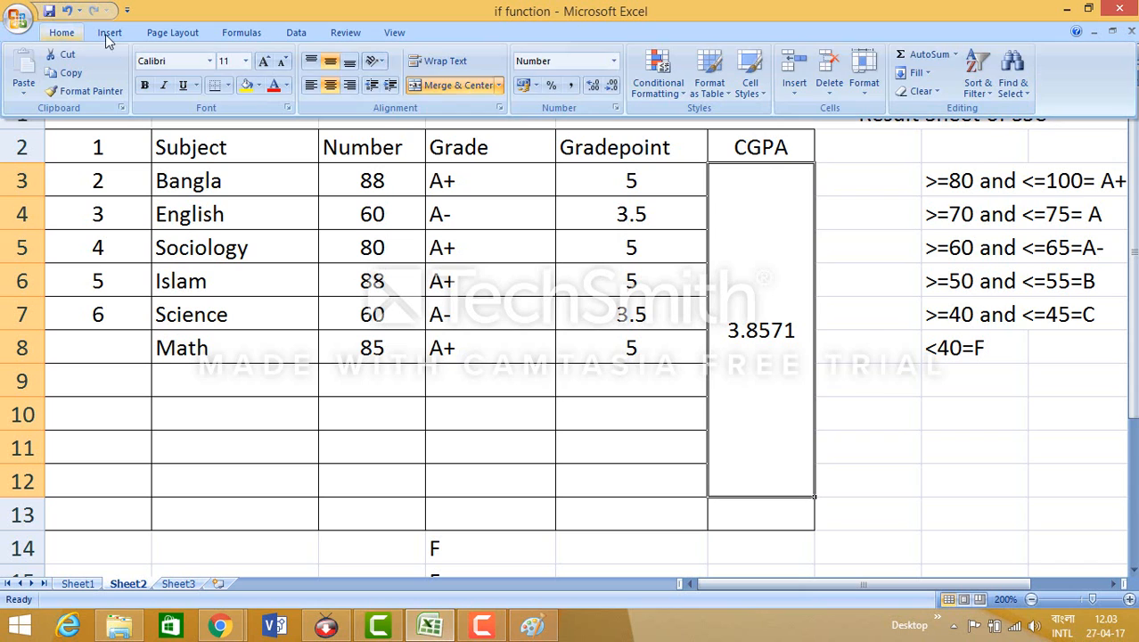
click(612, 85)
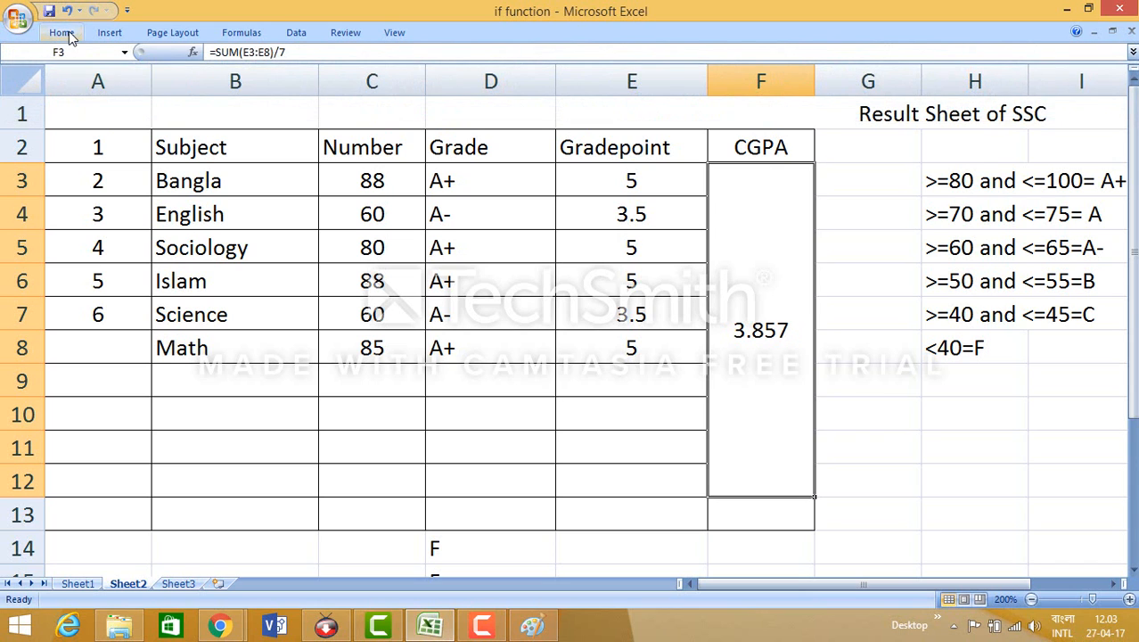
click(62, 32)
click(612, 86)
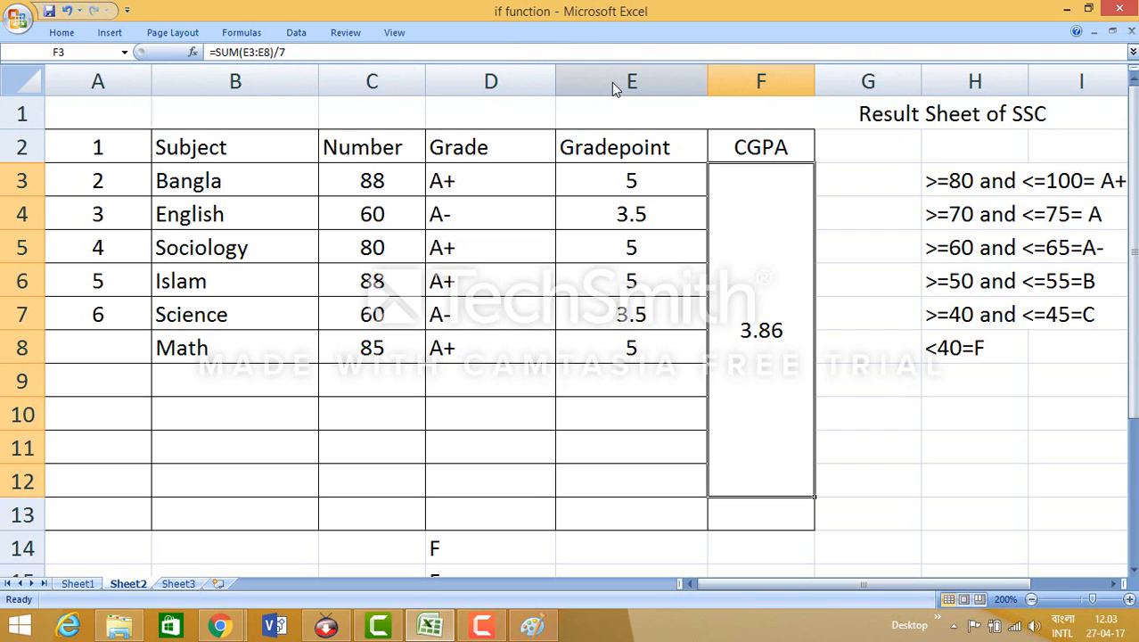
click(291, 52)
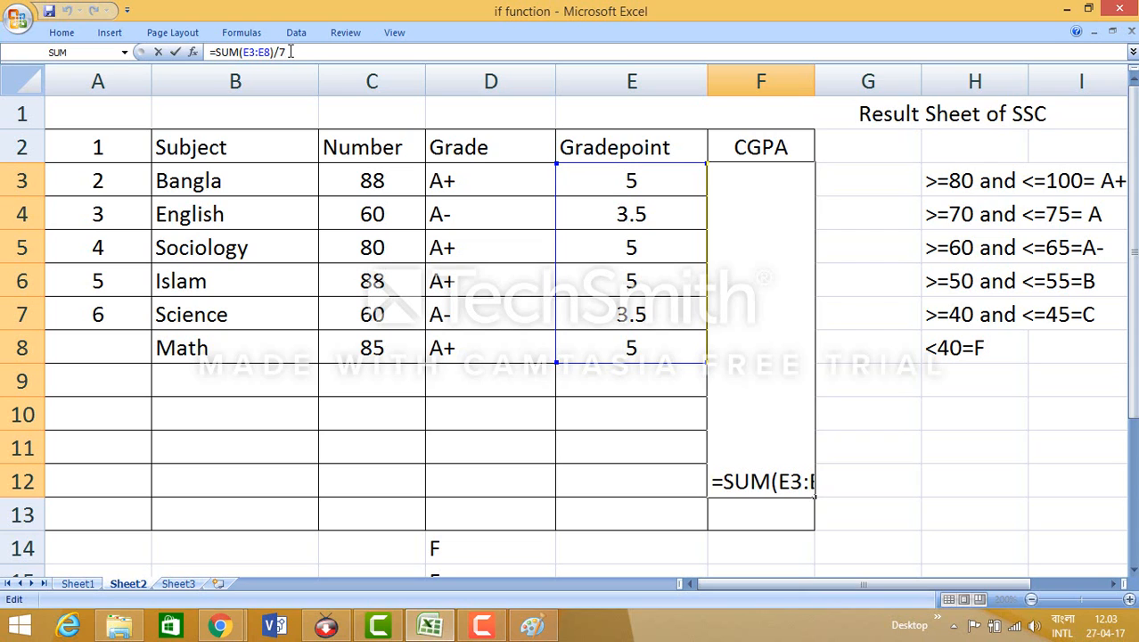
click(892, 502)
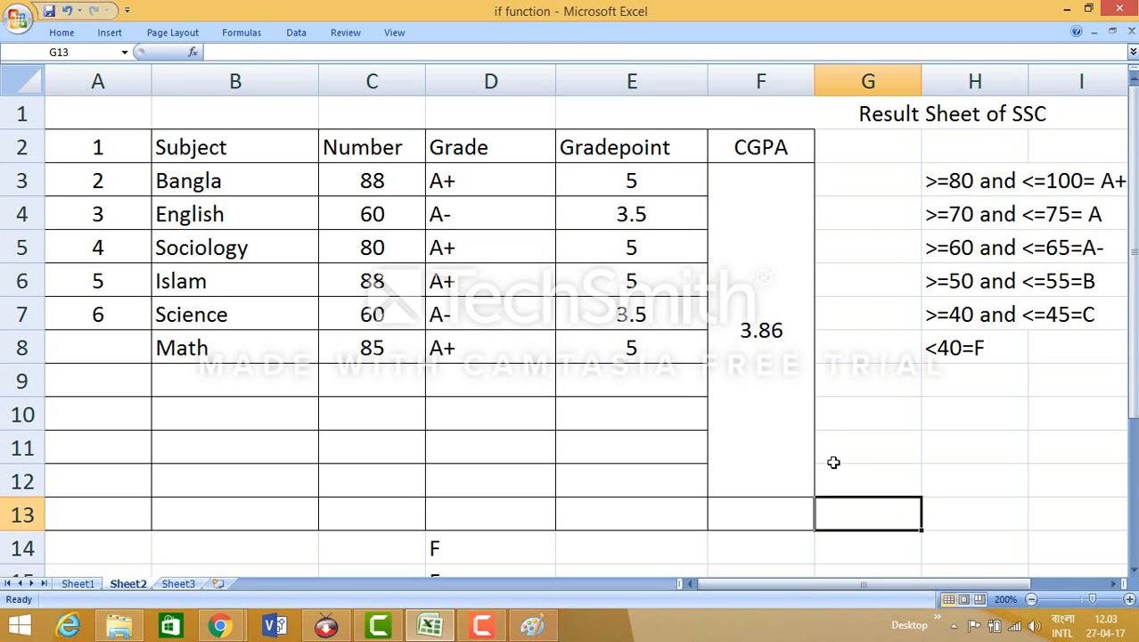
Format the CGPA in F3 to show three decimal places.
click(772, 390)
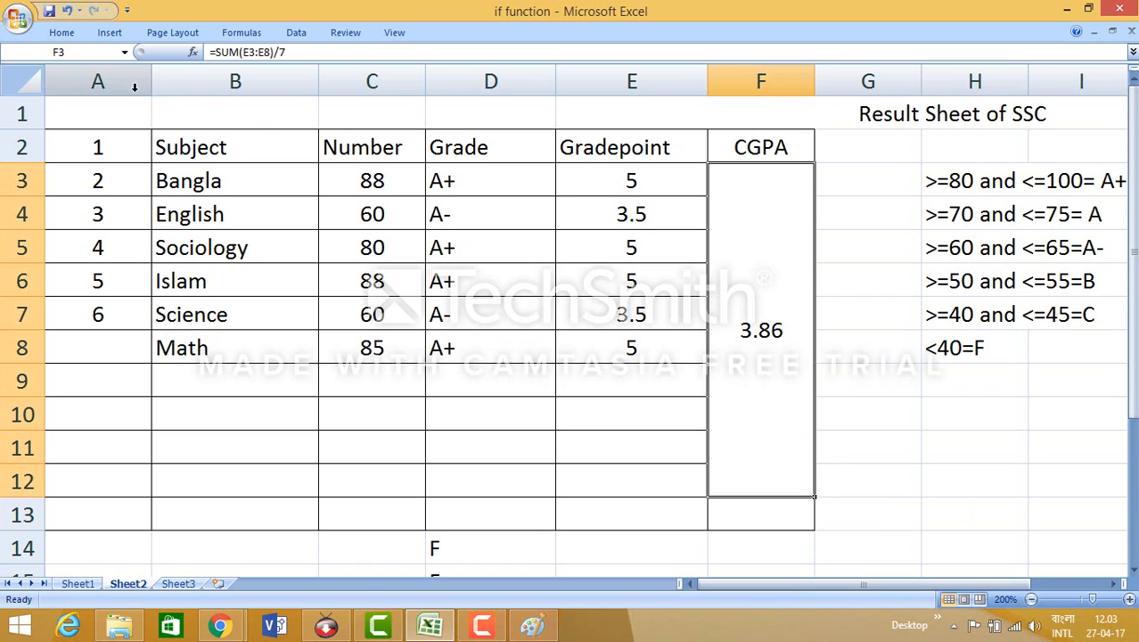
click(71, 34)
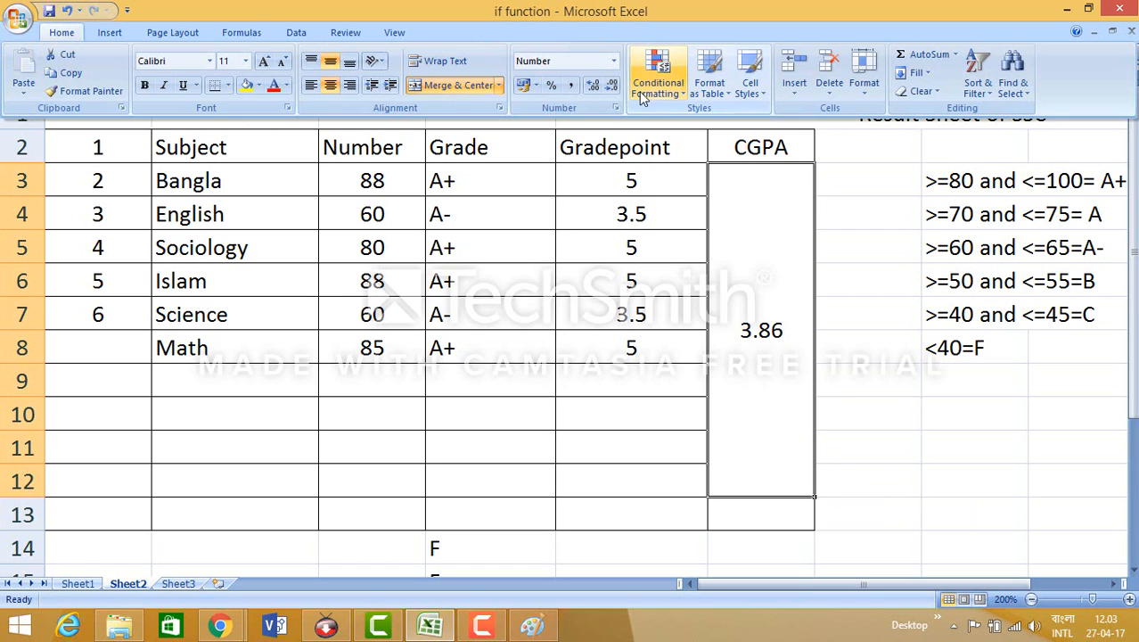
click(592, 85)
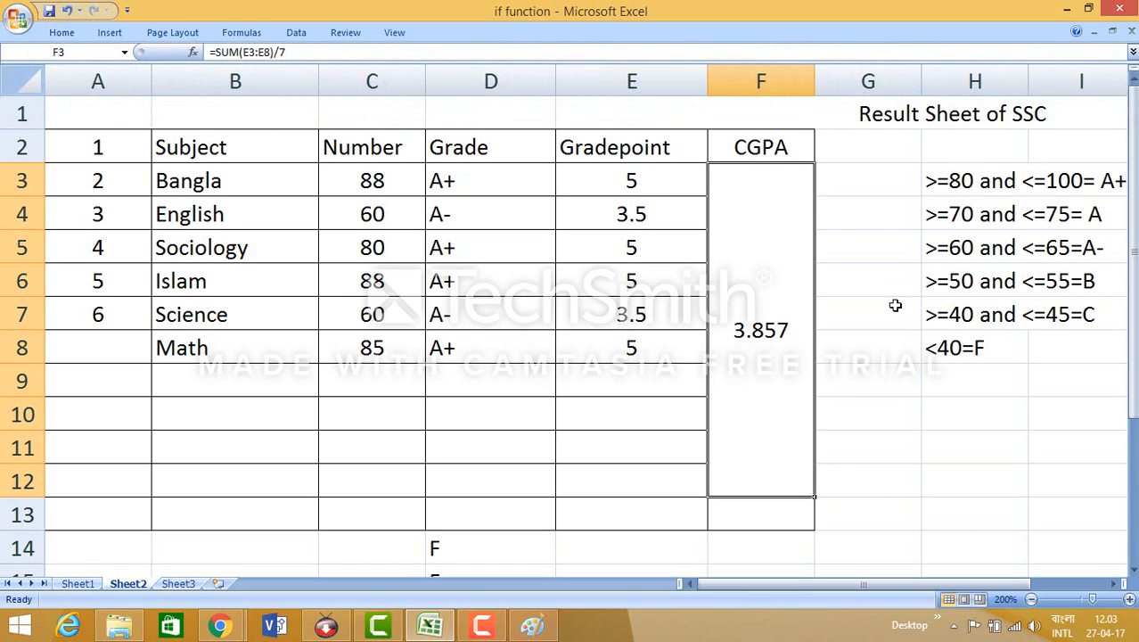
click(893, 401)
click(775, 328)
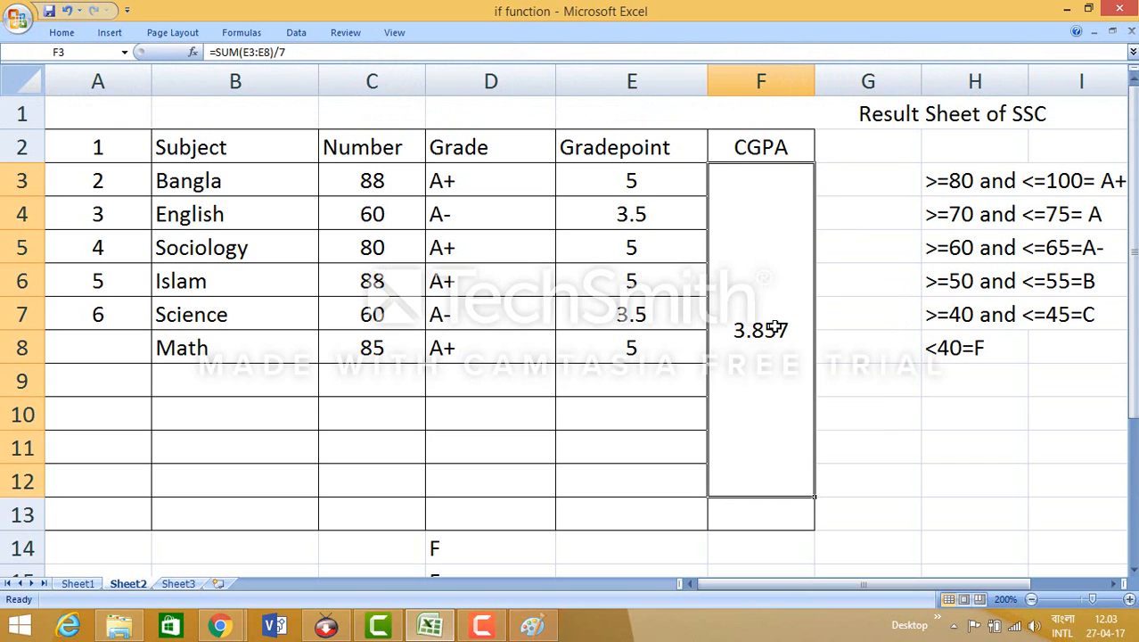
Try to round the CGPA from F3 in cell G9 with the formula =round(F3).
click(892, 392)
text(=)
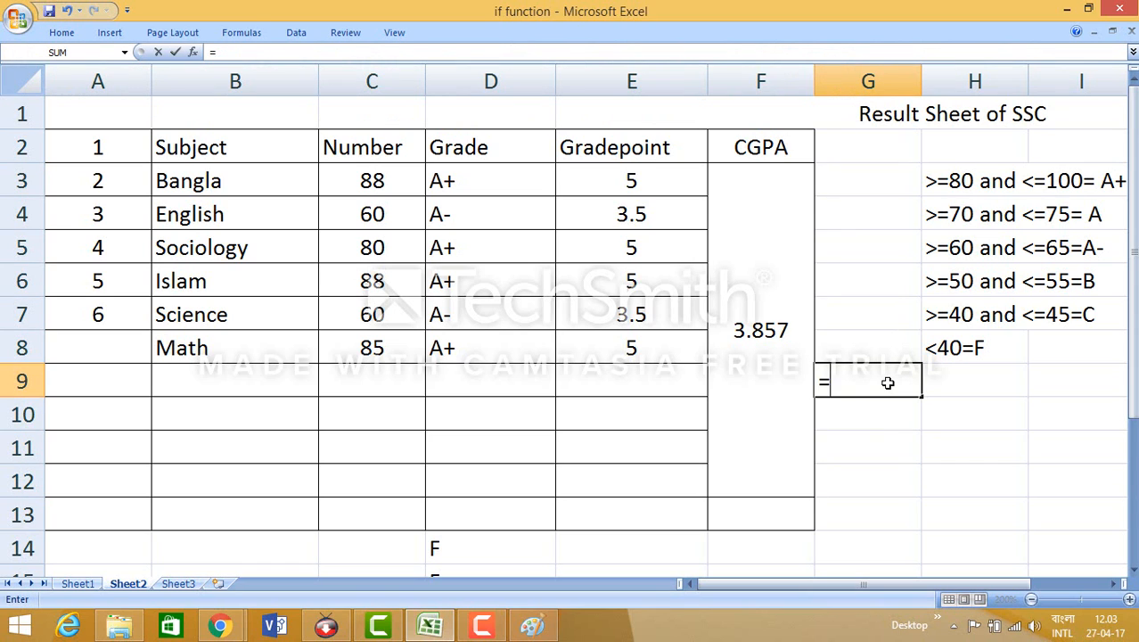
text(round)
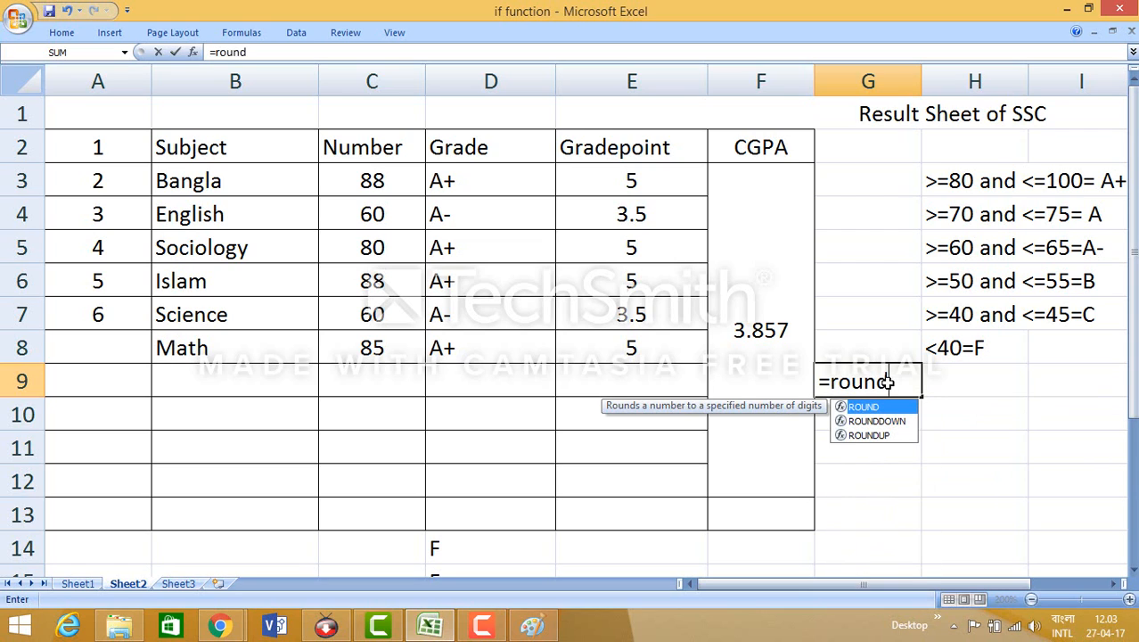
text(()
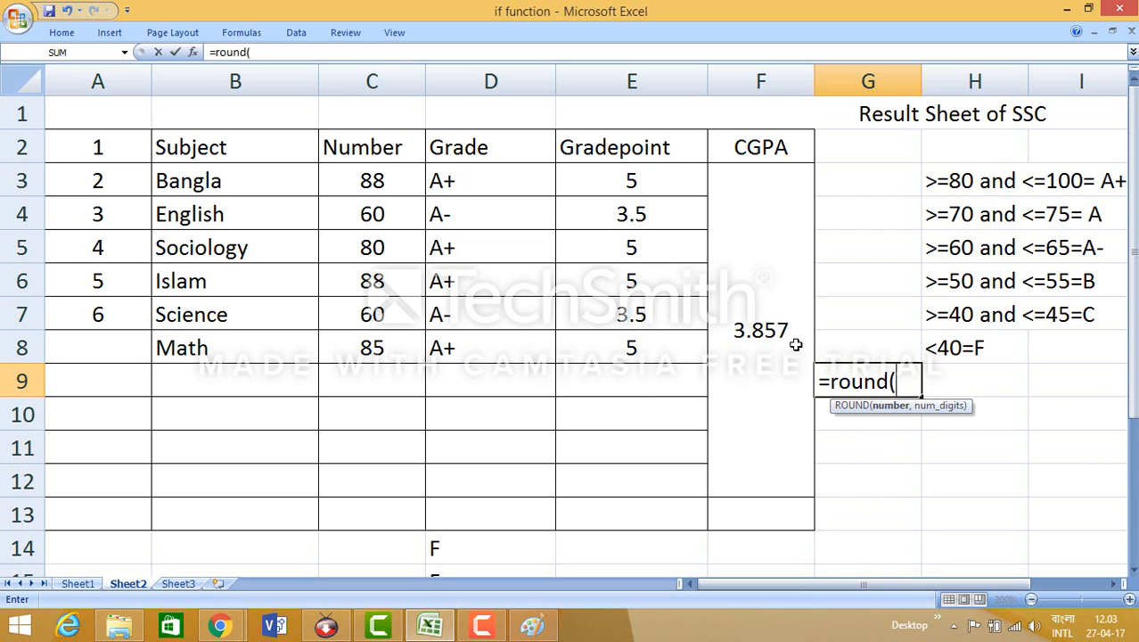
click(759, 337)
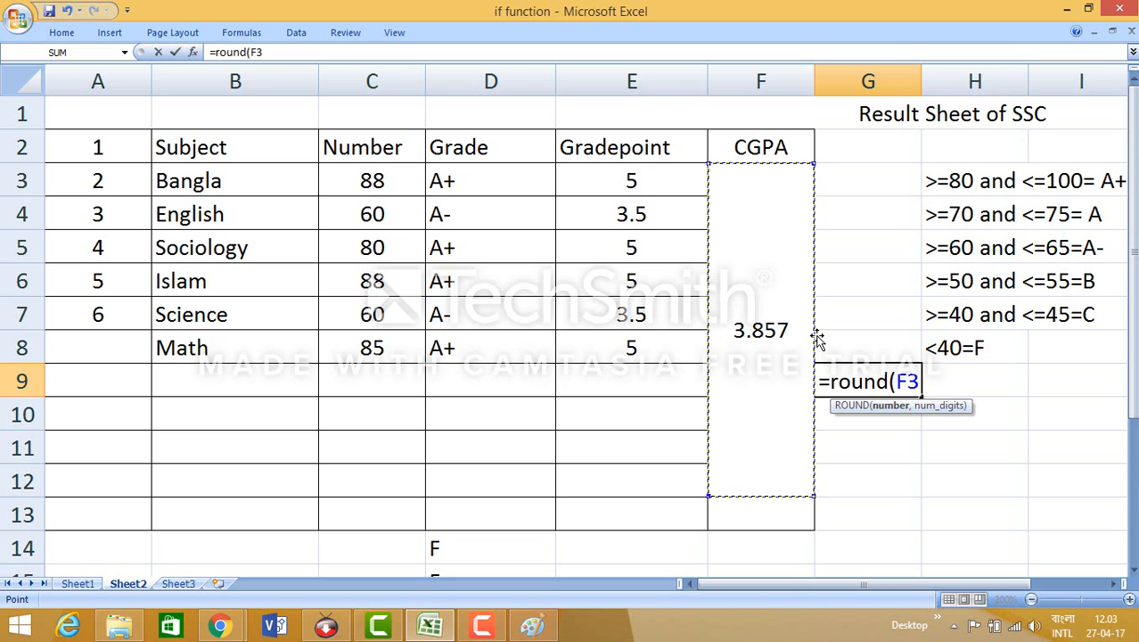
text())
key(Return)
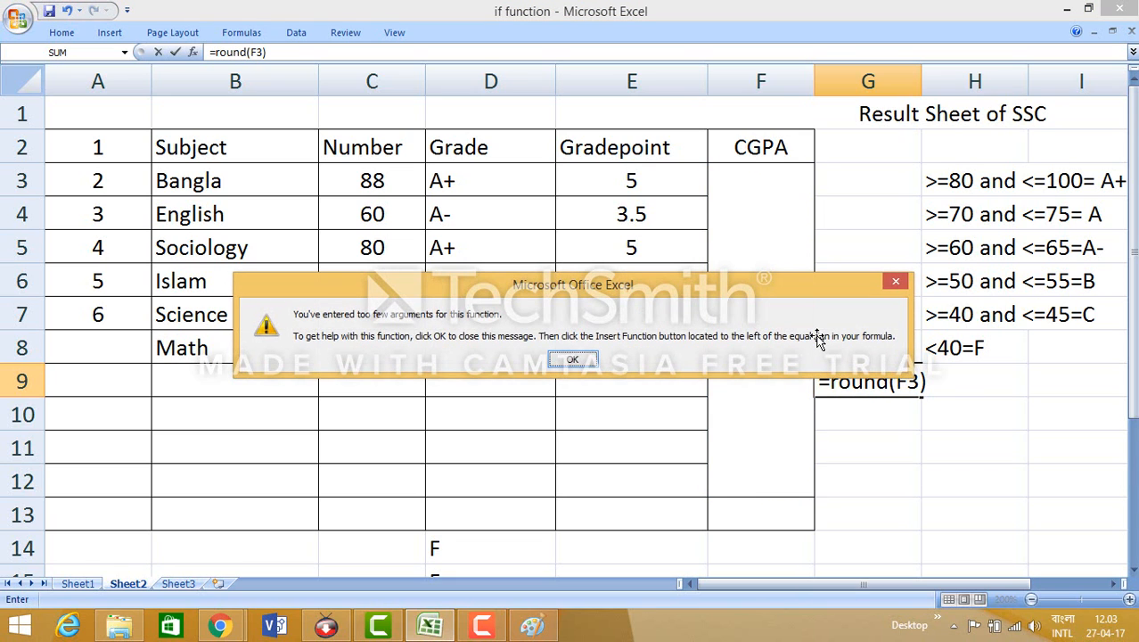
click(570, 361)
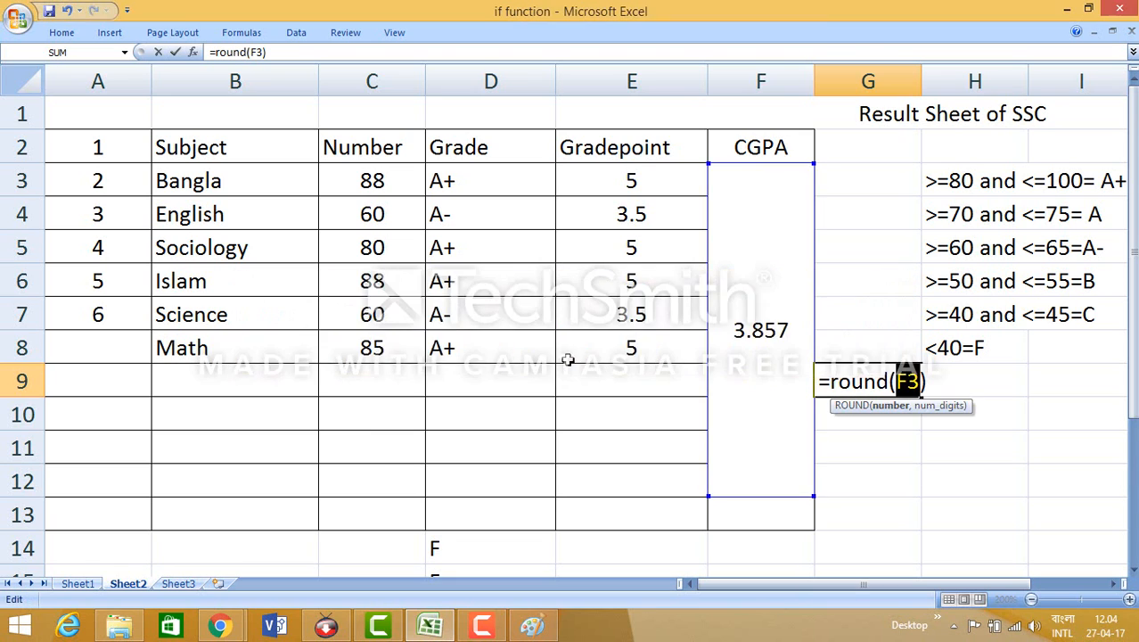
Erase the =round(F3) formula from cell G9.
click(939, 377)
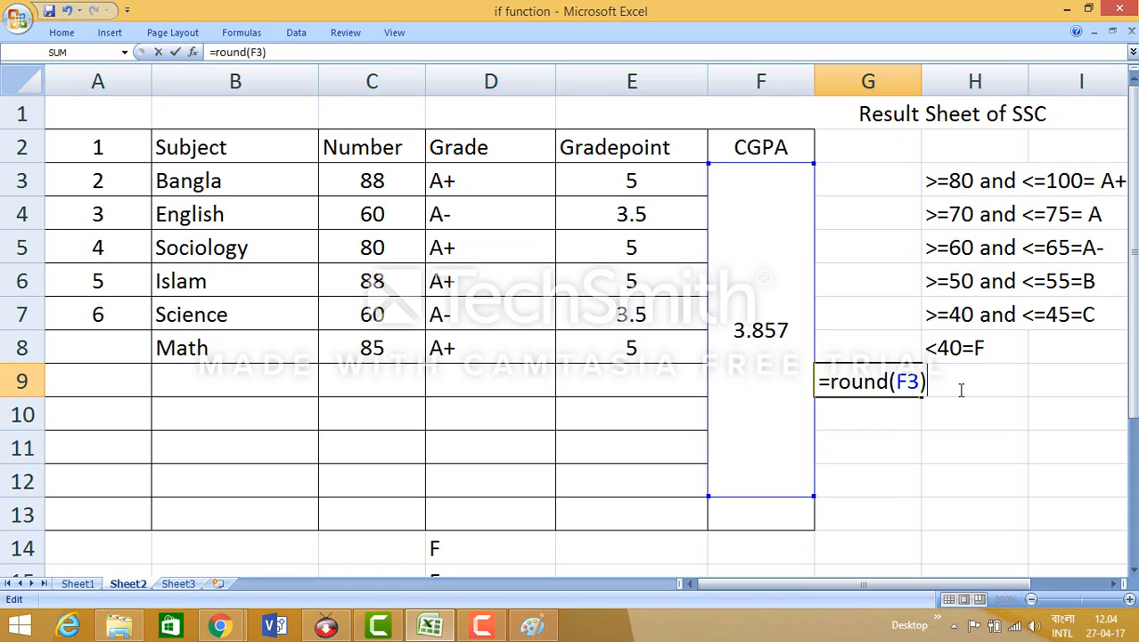
key(BackSpace)
key(BackSpace)
key(BackSpace)
key(BackSpace)
key(BackSpace)
key(BackSpace)
key(BackSpace)
key(BackSpace)
key(BackSpace)
key(BackSpace)
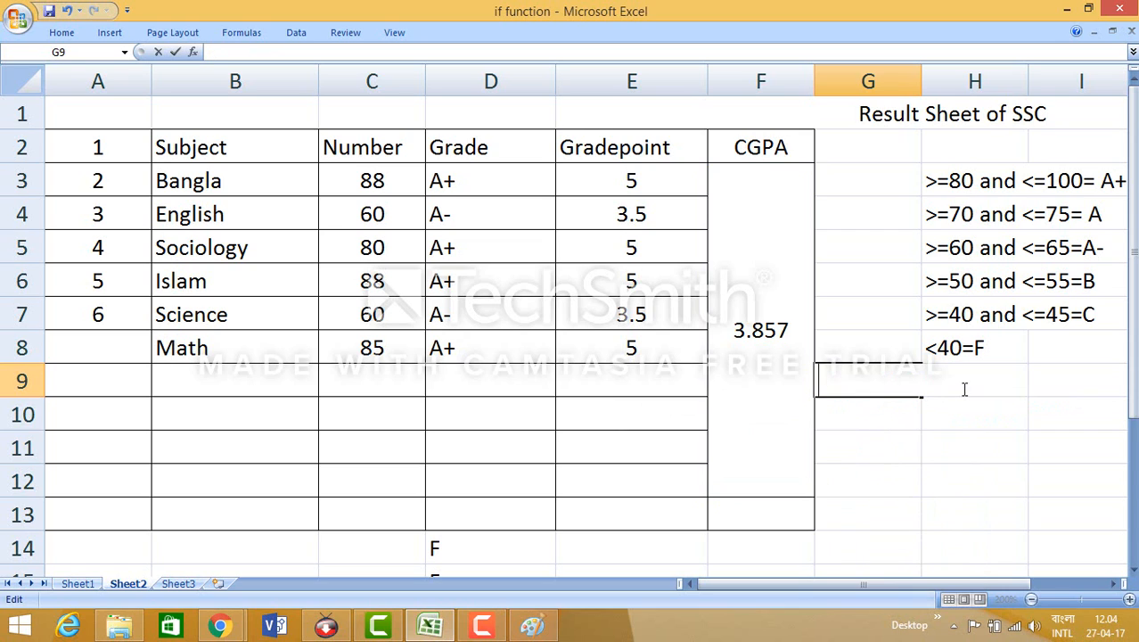
Try to round the CGPA as a typed number in cell H10 with the formula =round(3.857).
click(955, 422)
text(=)
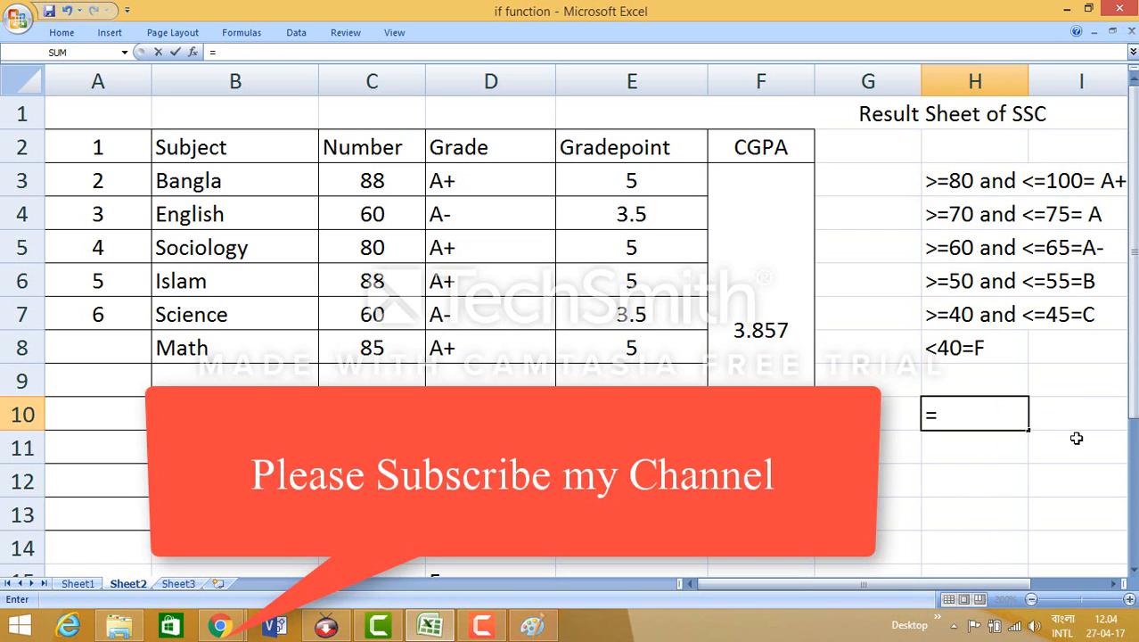
text(round)
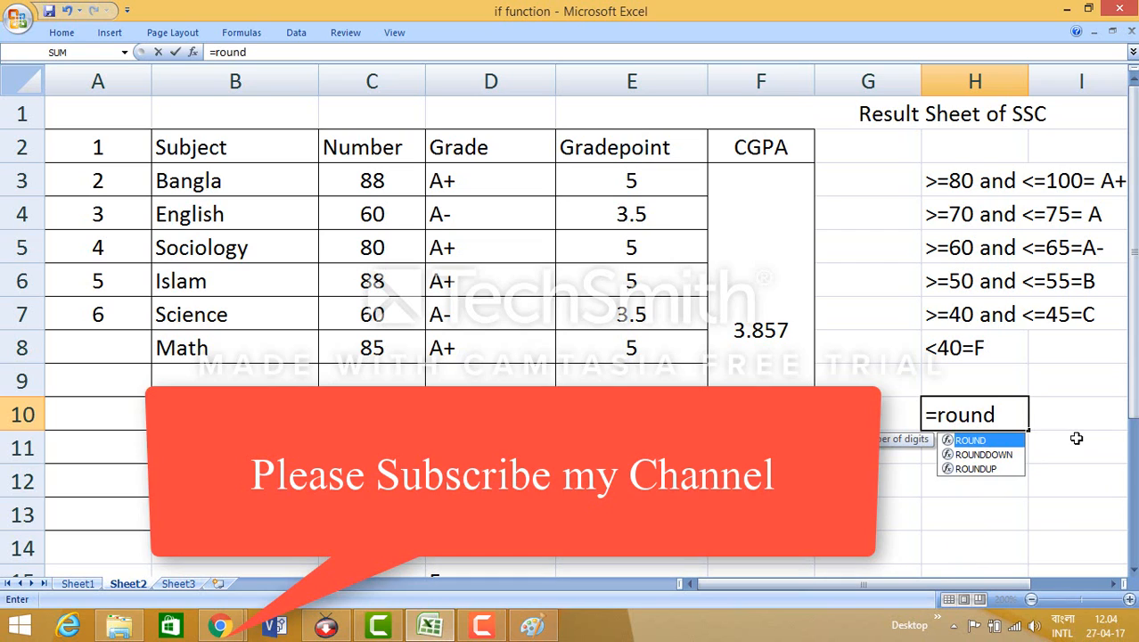
text(()
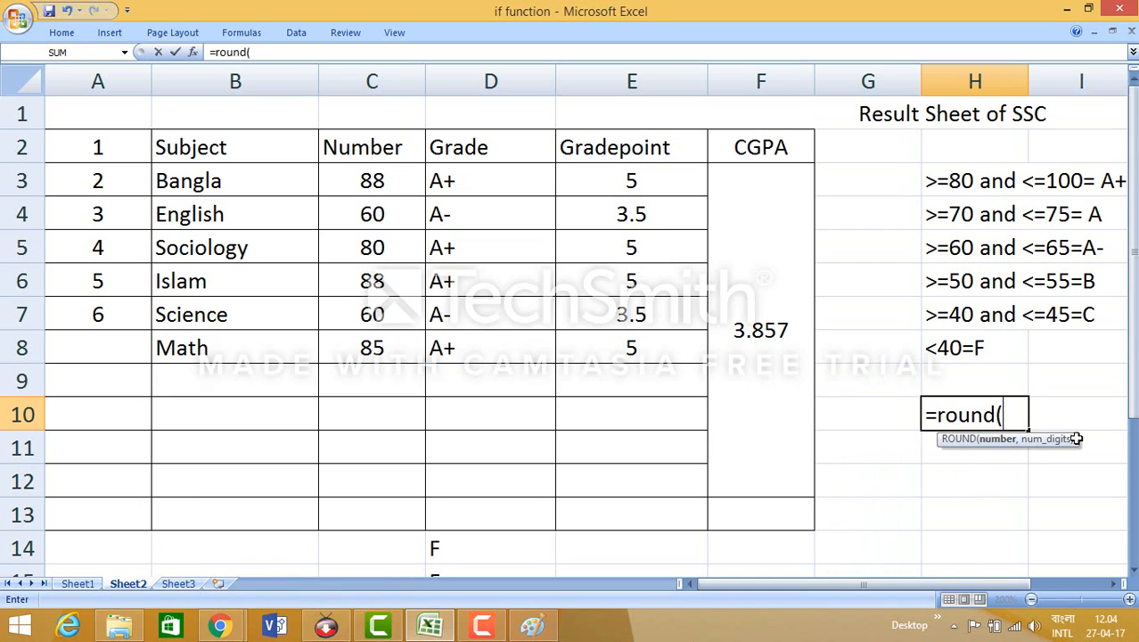
text(3.857)
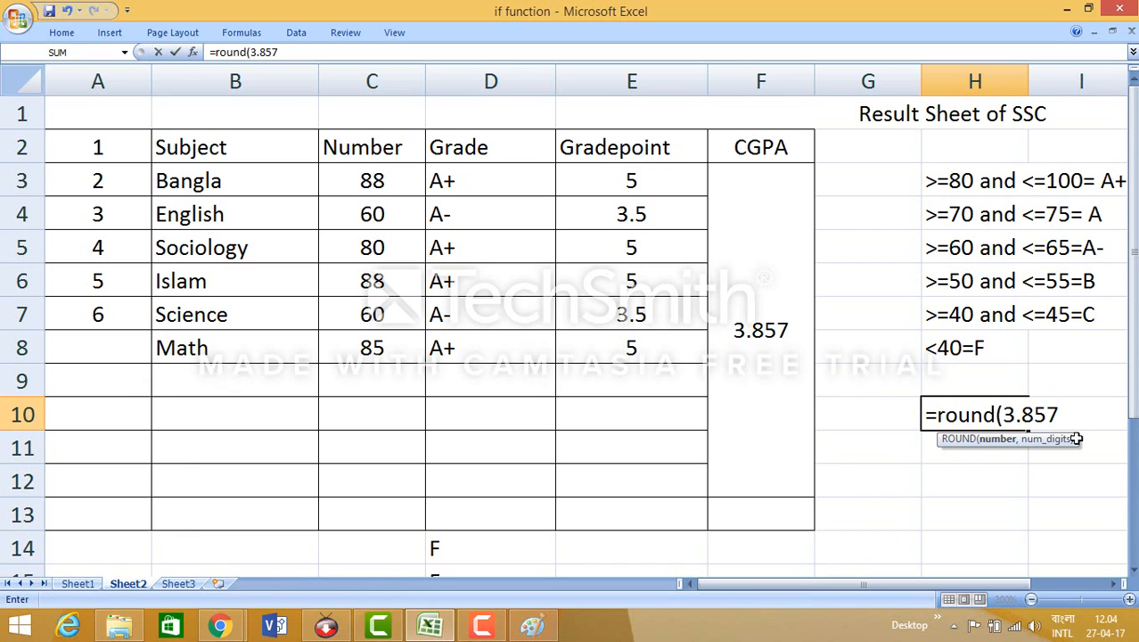
text())
key(Return)
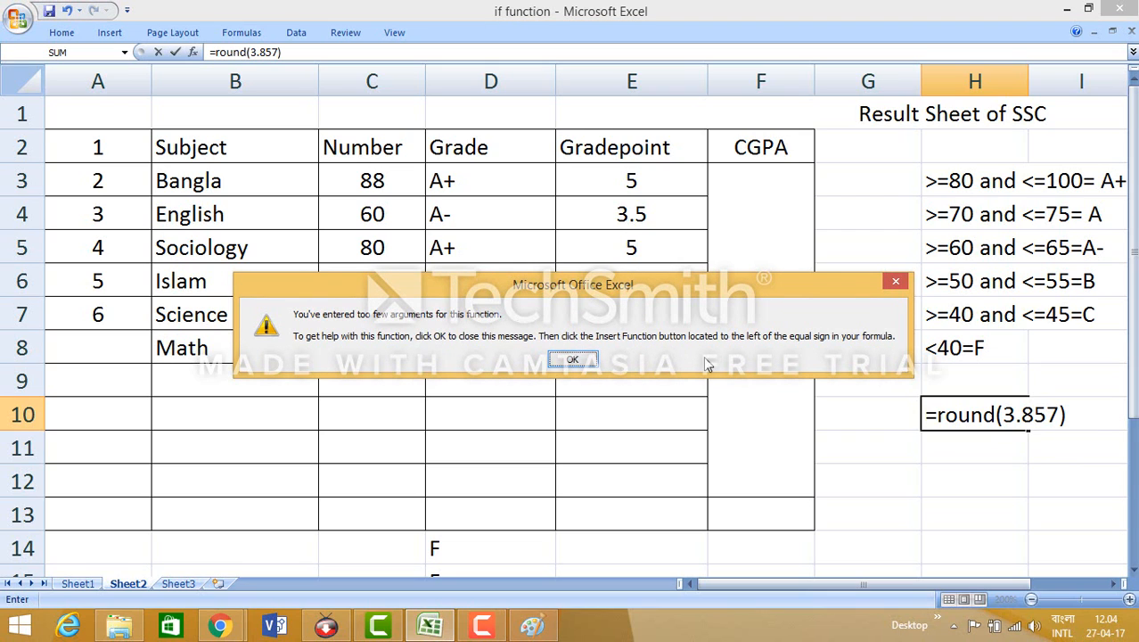
click(572, 359)
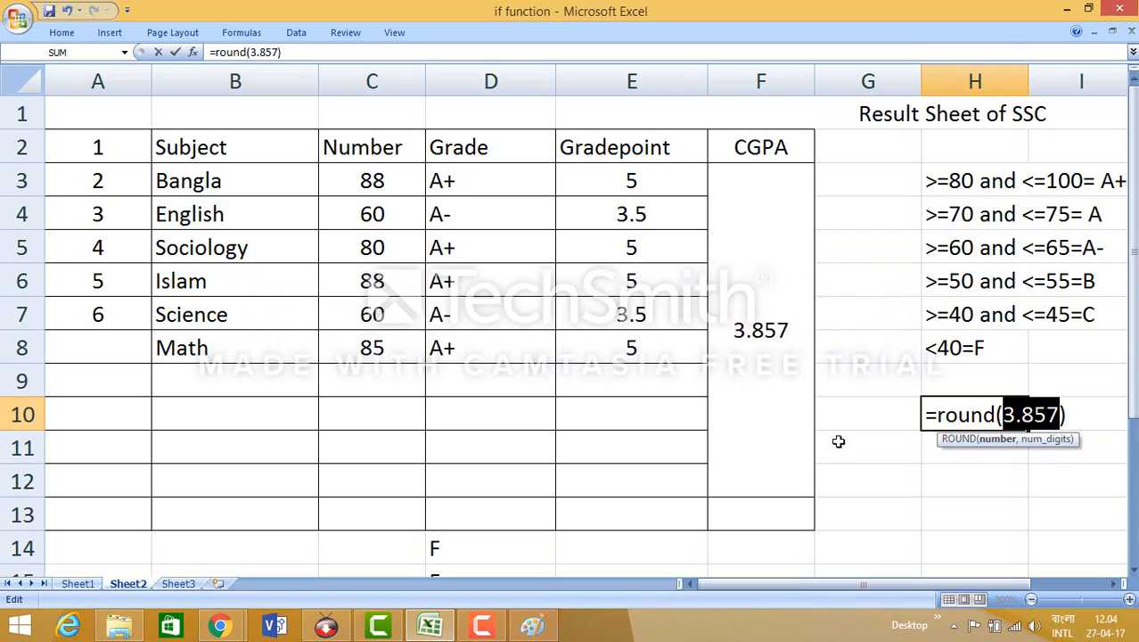
Erase the rounding formula from cell H10 and leave the cell empty.
click(1020, 502)
click(1065, 415)
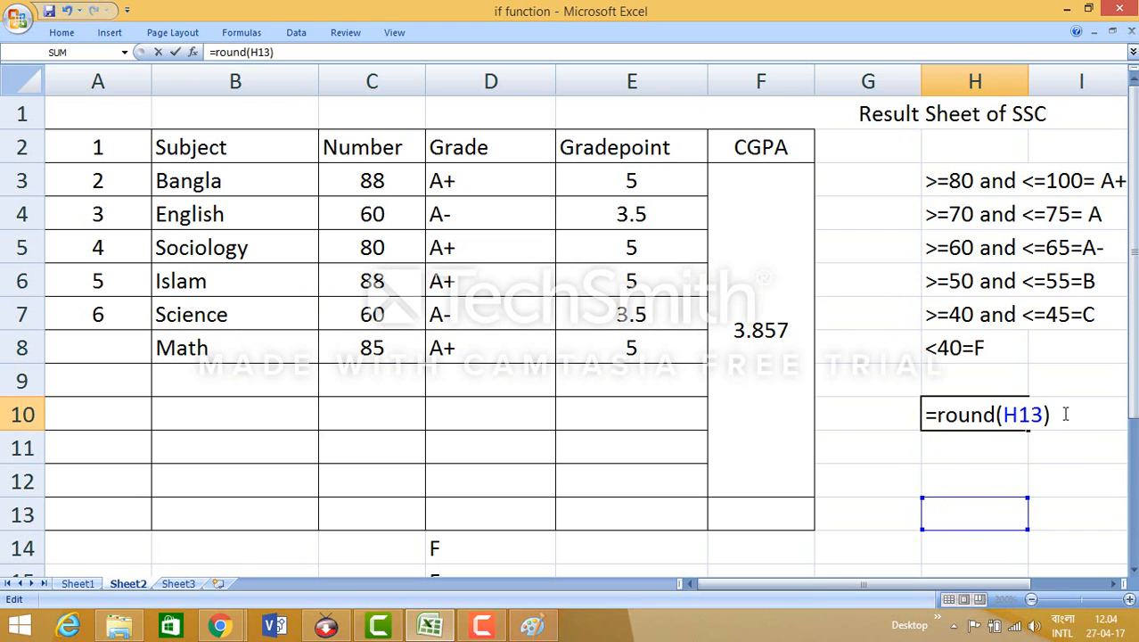
key(BackSpace)
key(BackSpace)
key(BackSpace)
key(BackSpace)
key(BackSpace)
key(BackSpace)
key(BackSpace)
key(BackSpace)
key(BackSpace)
key(BackSpace)
key(BackSpace)
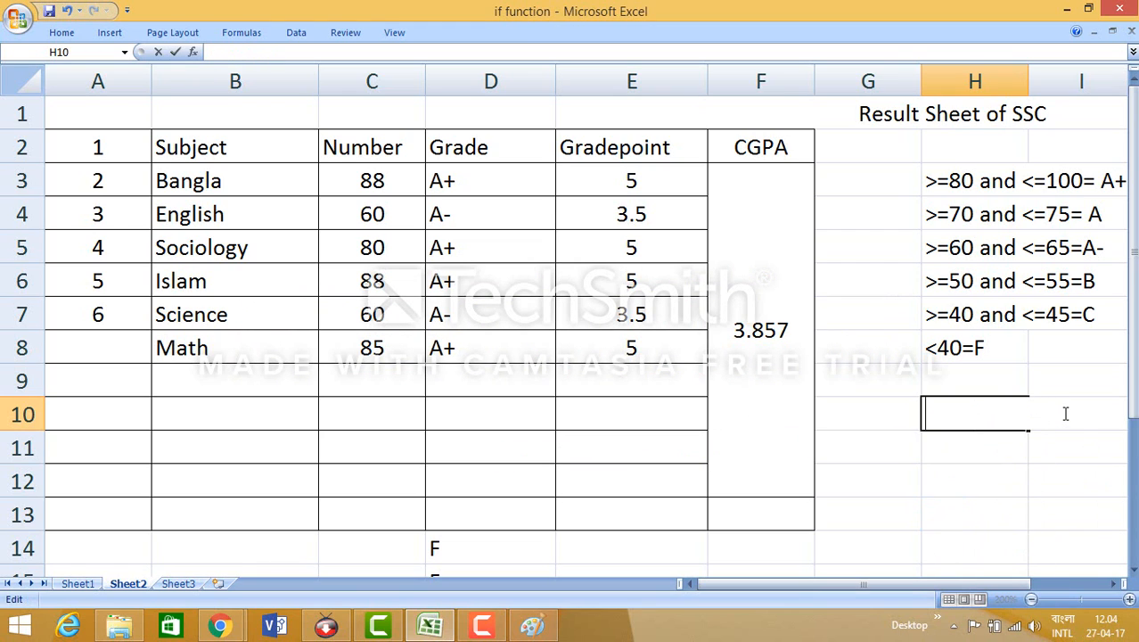
click(957, 464)
click(915, 407)
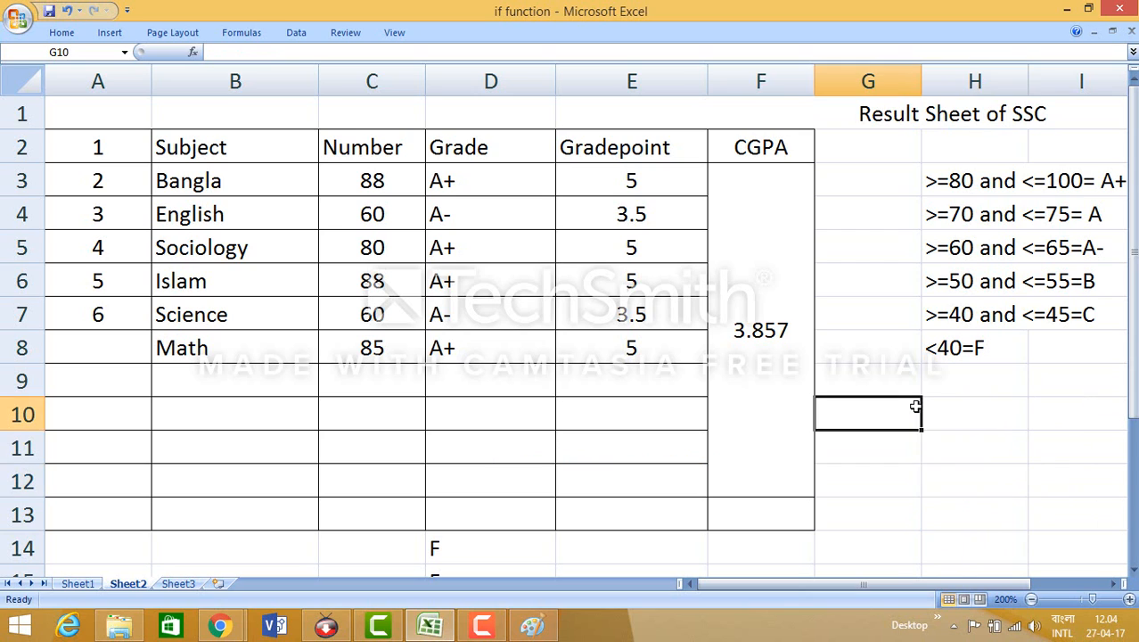
Reduce the CGPA in F3 to two decimal places and deselect the cell.
click(875, 284)
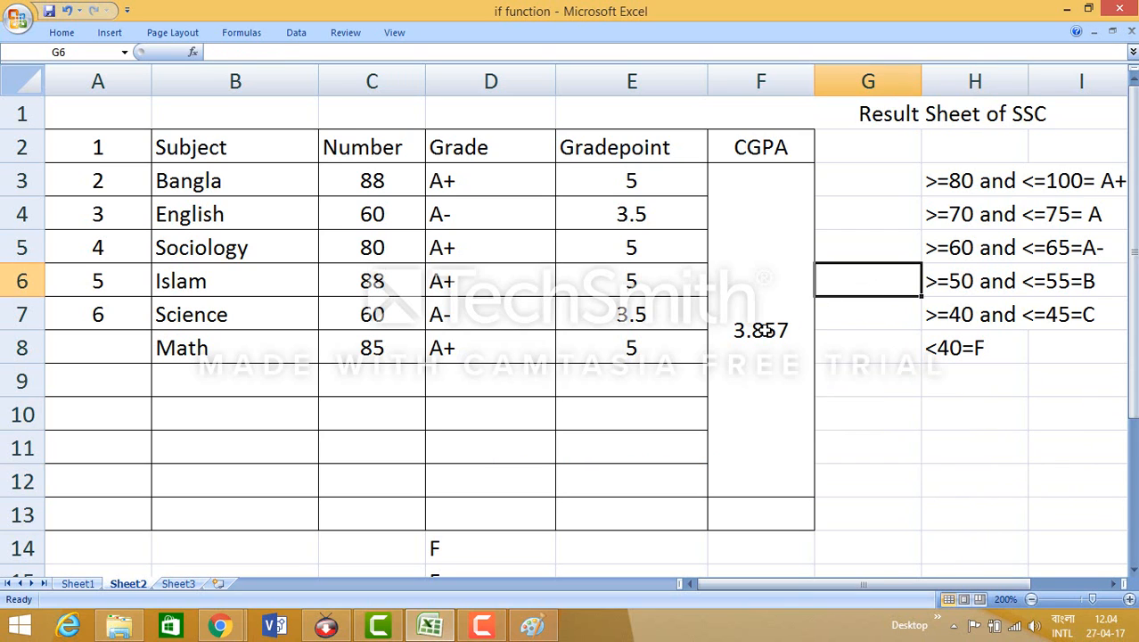
click(765, 330)
click(60, 33)
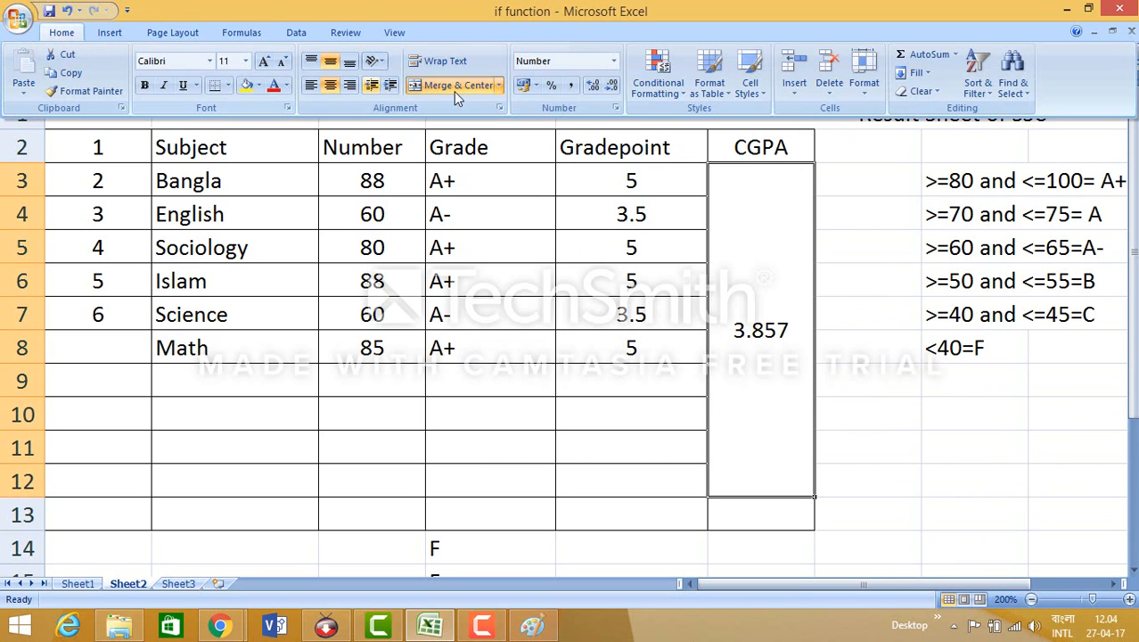
click(612, 89)
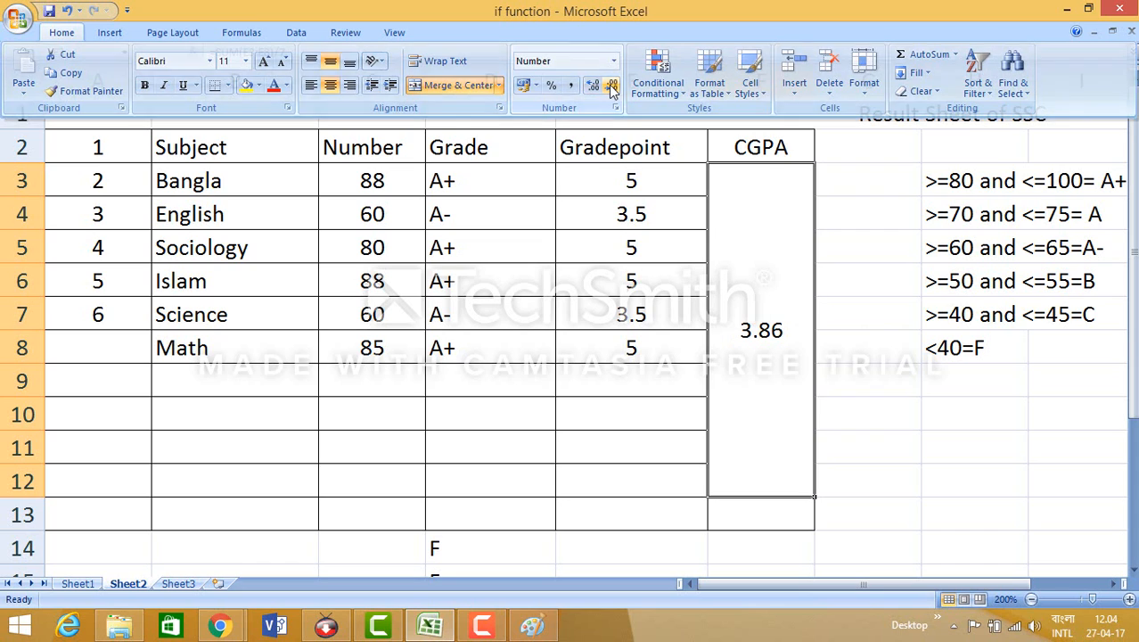
click(869, 294)
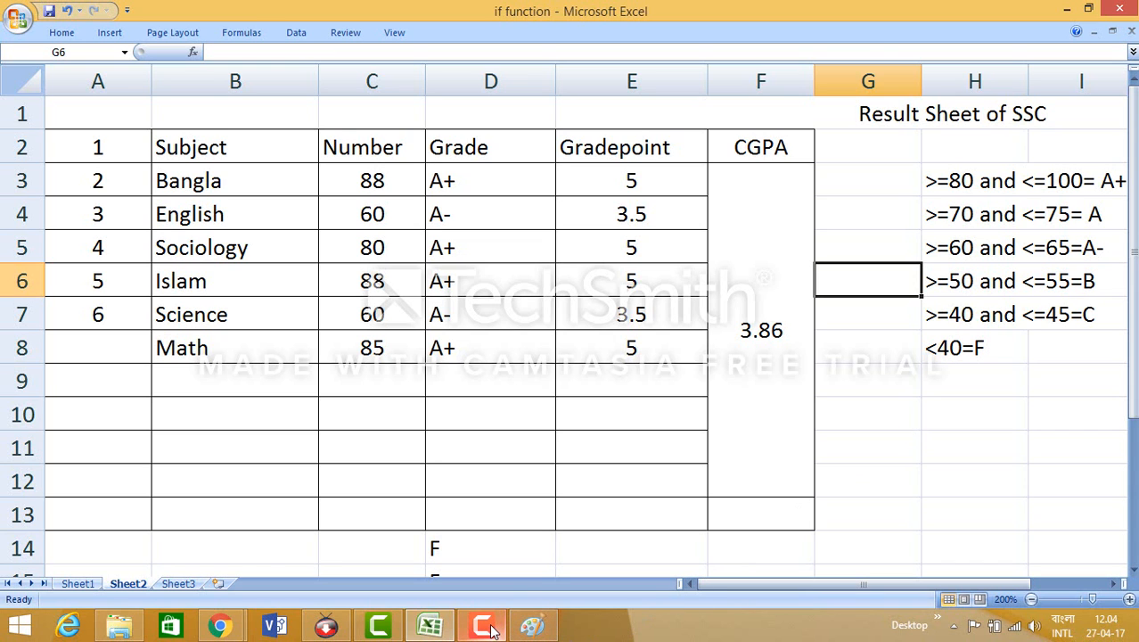
mouse_move(492, 630)
click(503, 556)
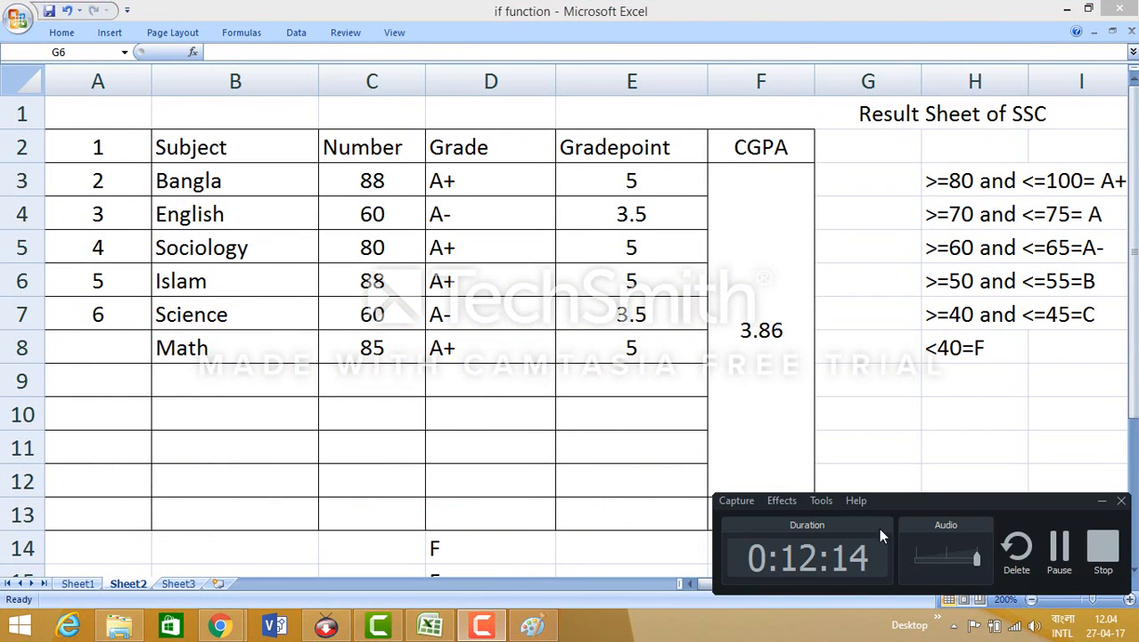